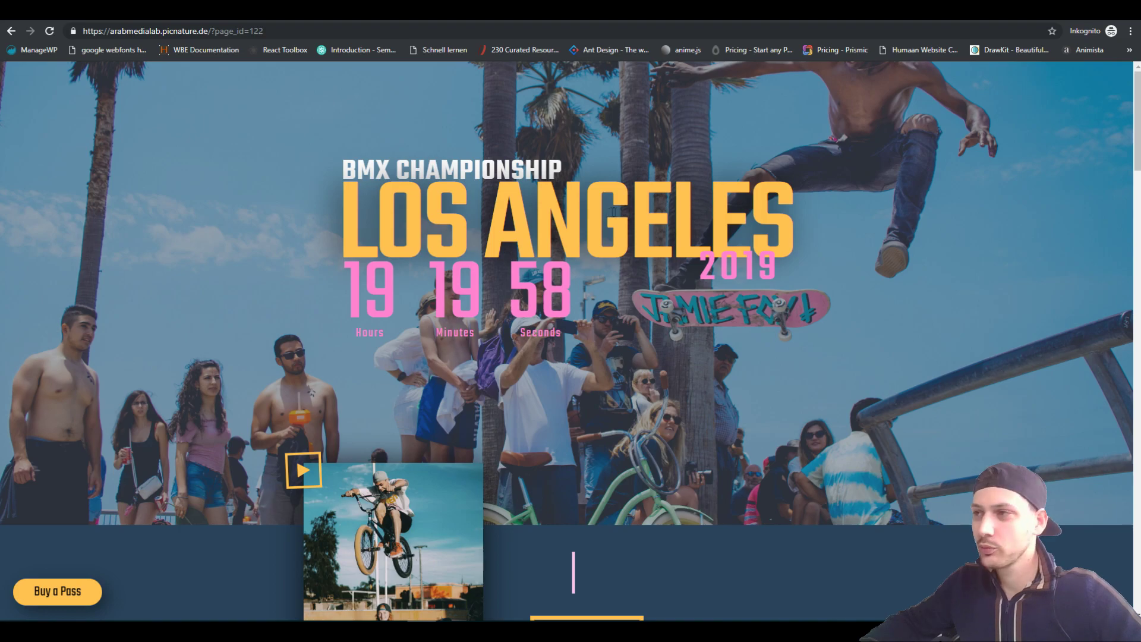
# Step: Scroll down through the BMX landing page preview and back up to review its sections
pyautogui.scroll(-2, 627, 212)
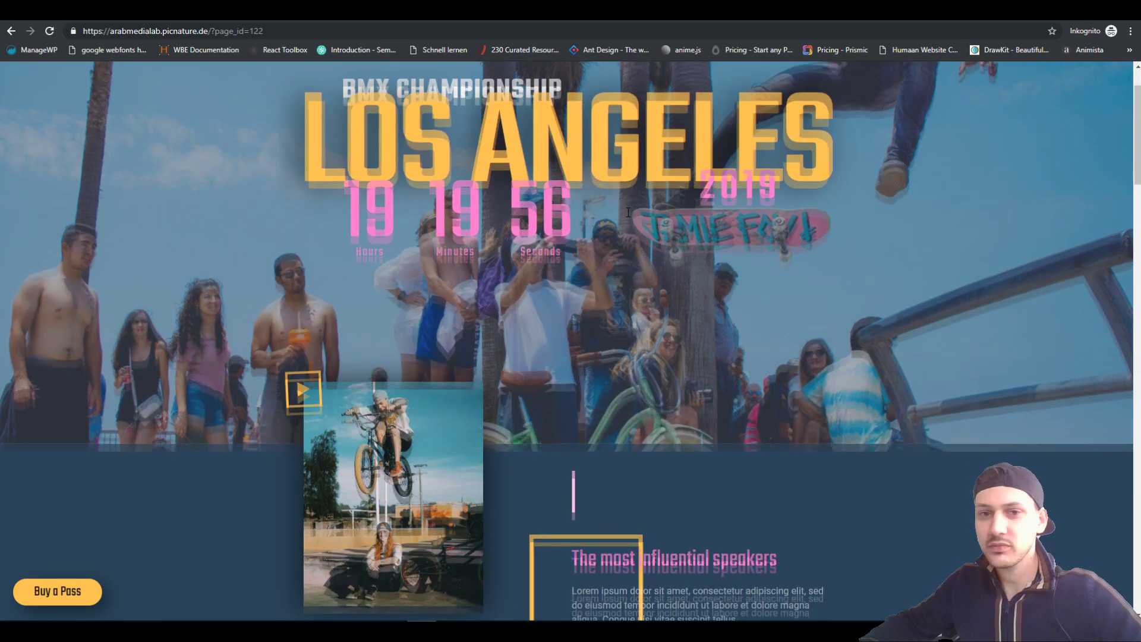
pyautogui.scroll(-9, 628, 212)
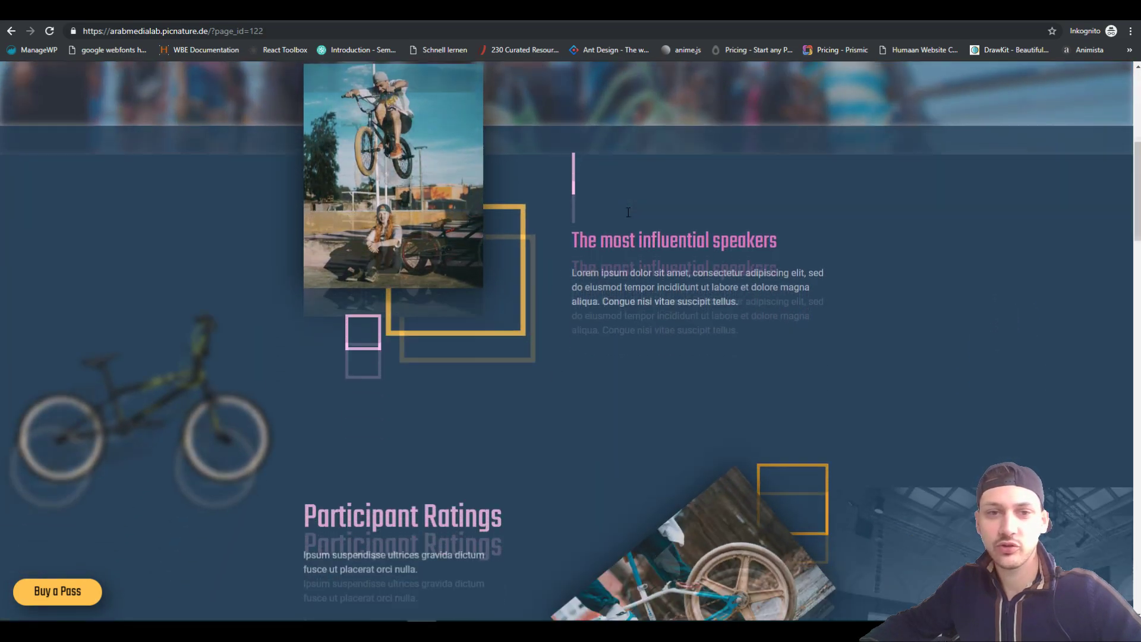
pyautogui.scroll(-10, 628, 212)
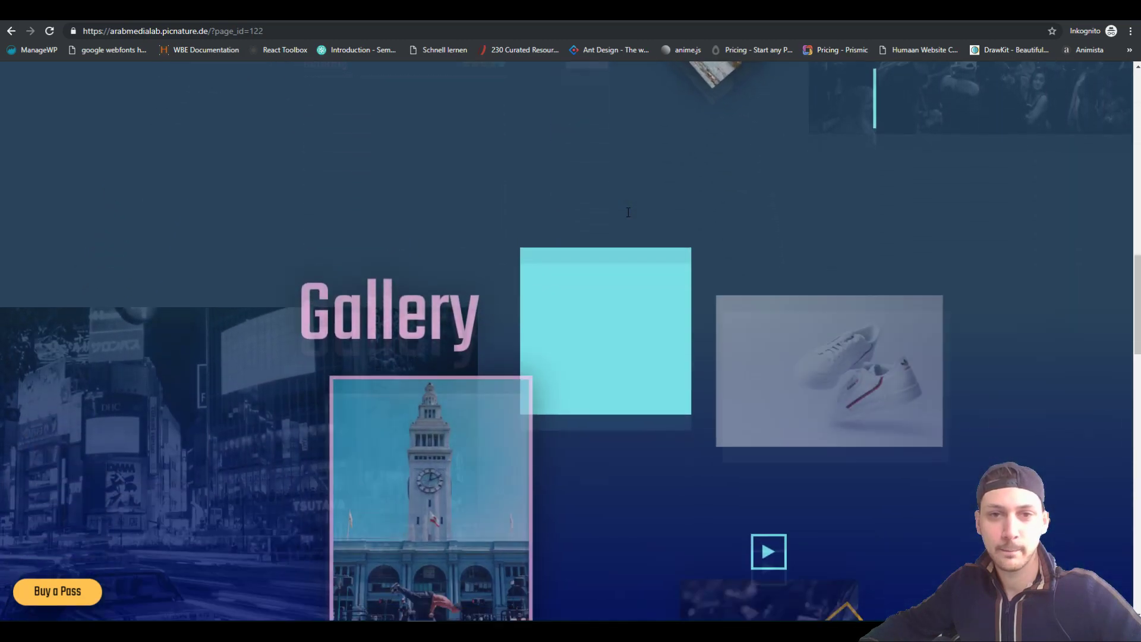
pyautogui.scroll(-7, 628, 213)
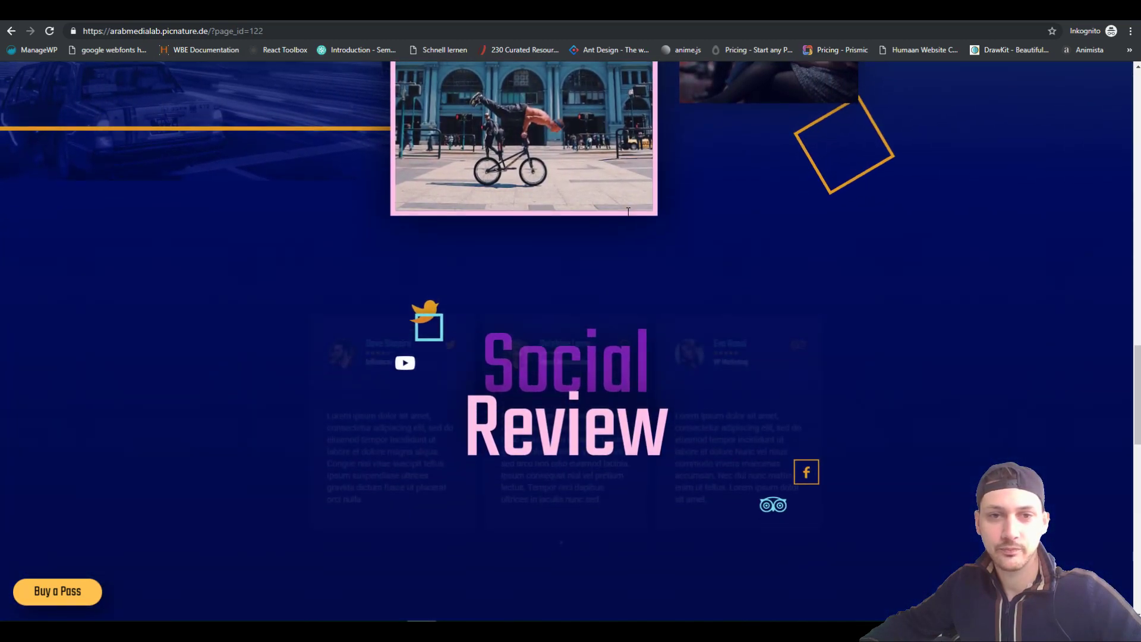
pyautogui.scroll(-8, 629, 212)
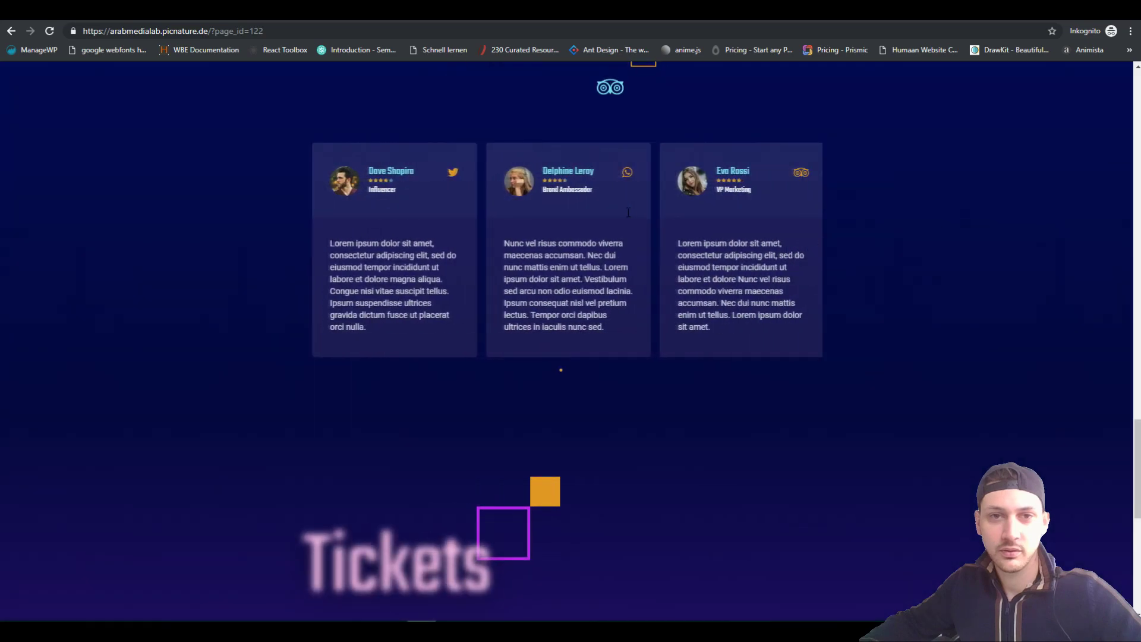
pyautogui.scroll(-5, 628, 212)
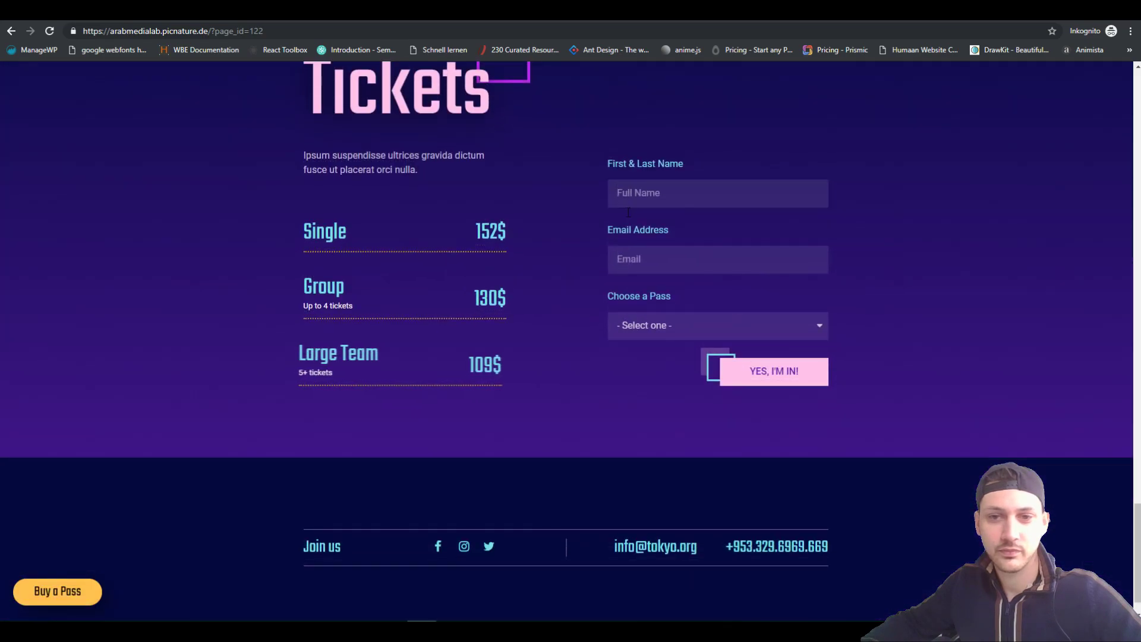
pyautogui.scroll(12, 628, 212)
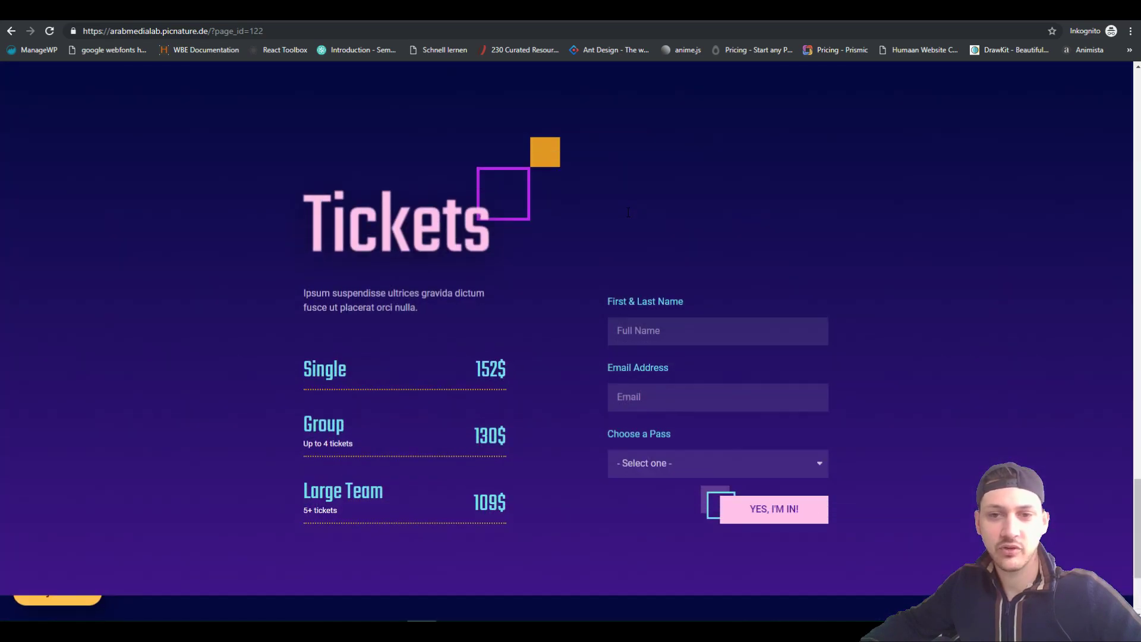
pyautogui.scroll(5, 629, 212)
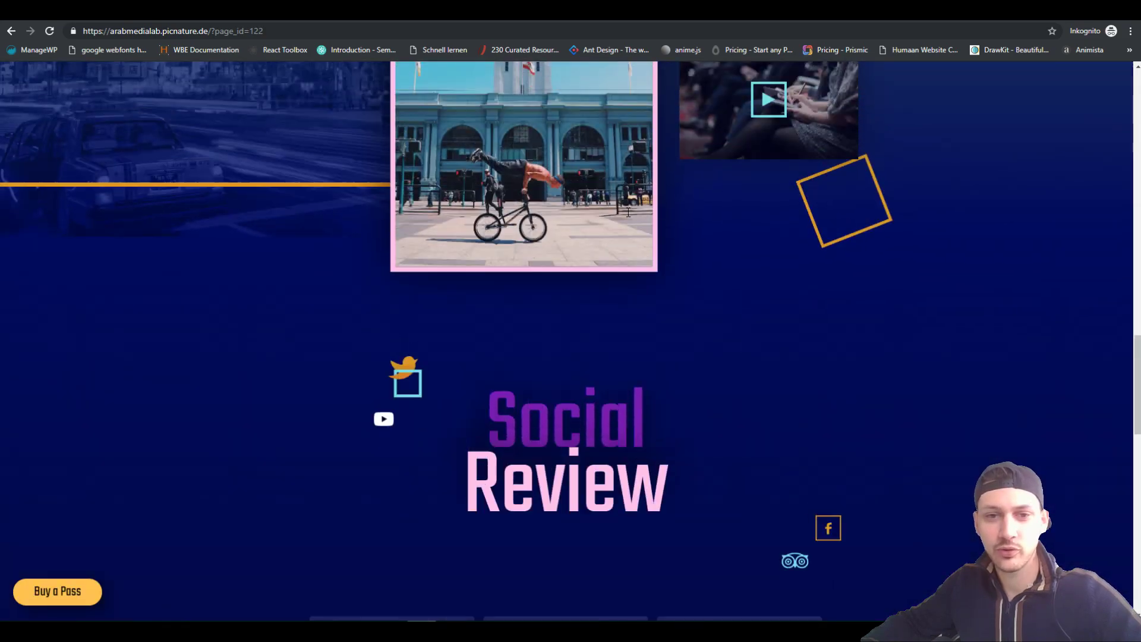
pyautogui.scroll(3, 629, 212)
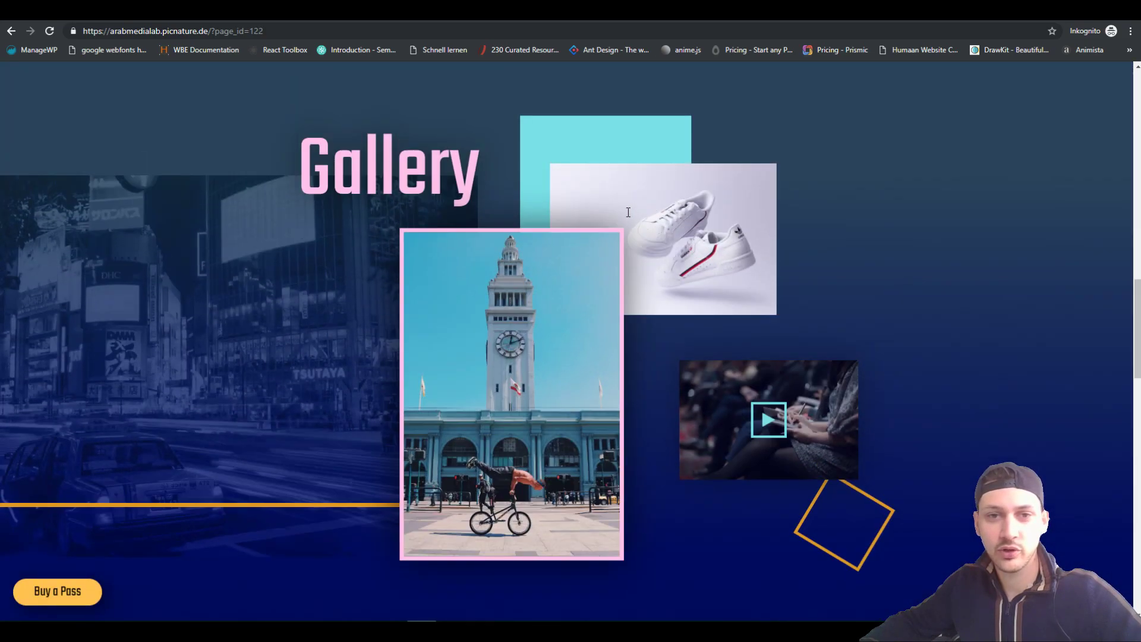
# Step: Bring up the hero section's Advanced settings: padding 150 top, 280 bottom, z-index 5
pyautogui.scroll(-4, 628, 212)
pyautogui.scroll(4, 629, 212)
pyautogui.scroll(14, 628, 218)
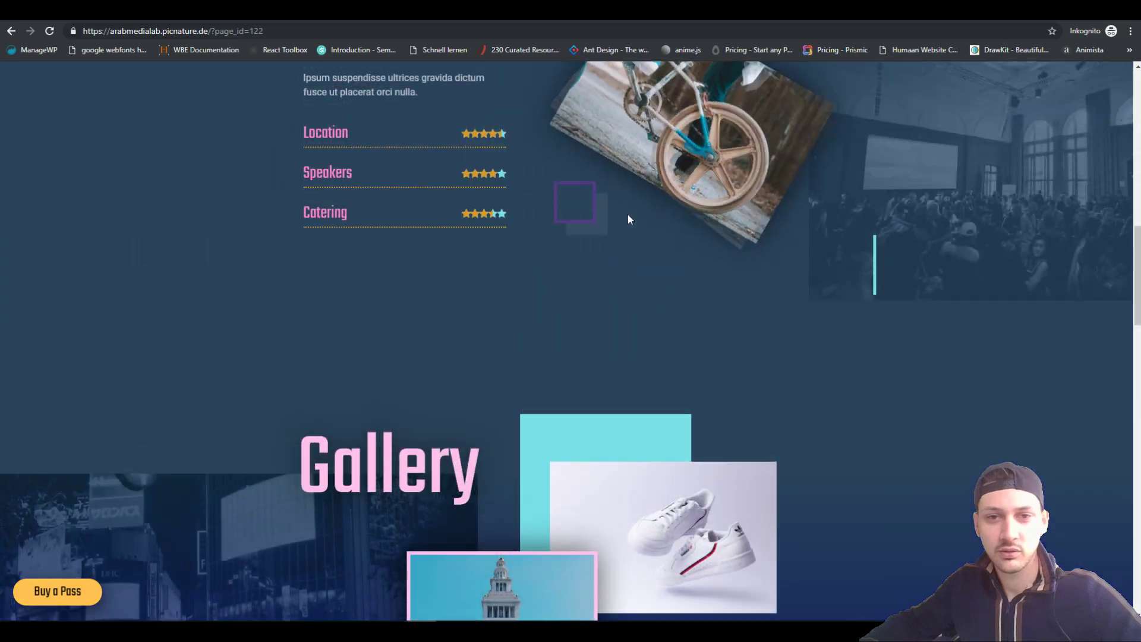
pyautogui.scroll(4, 629, 219)
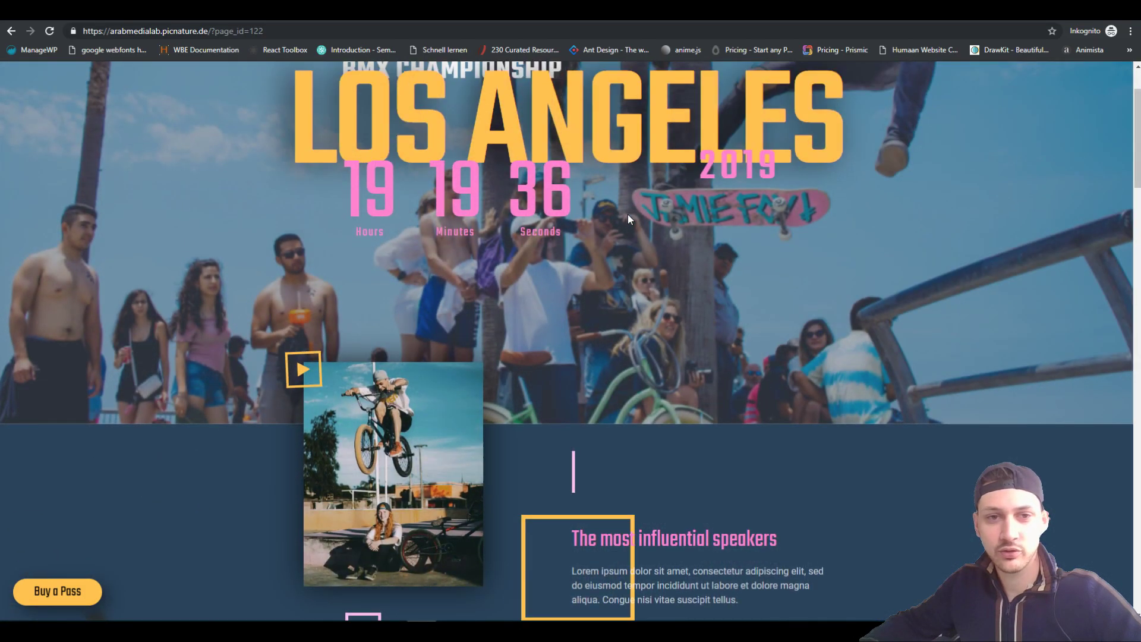
pyautogui.scroll(-10, 629, 219)
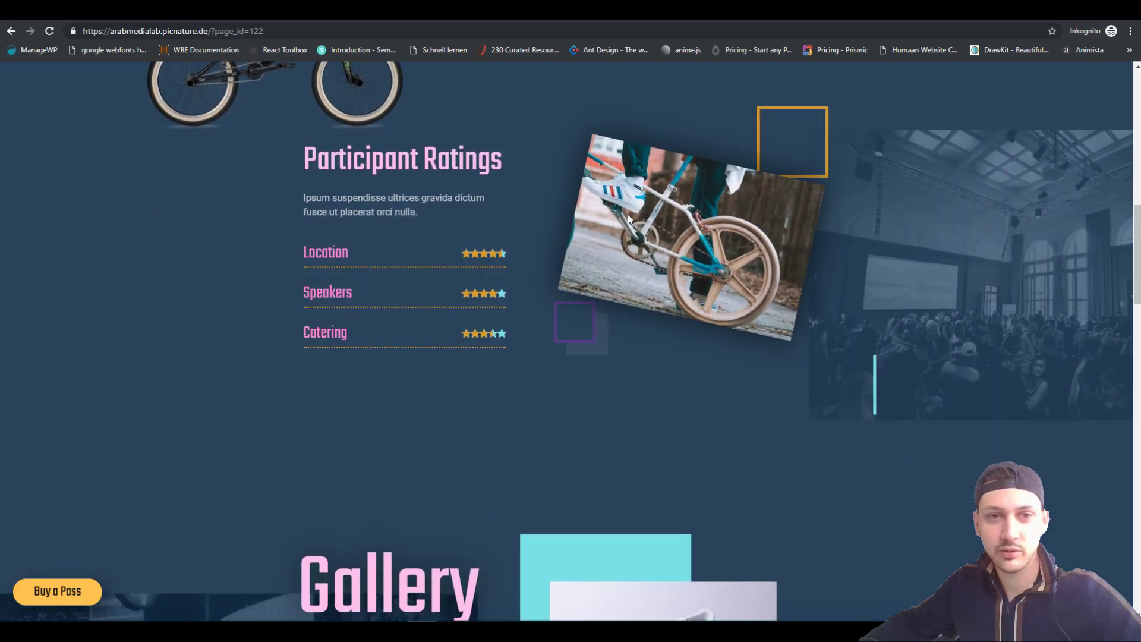
pyautogui.scroll(10, 628, 219)
pyautogui.scroll(3, 629, 218)
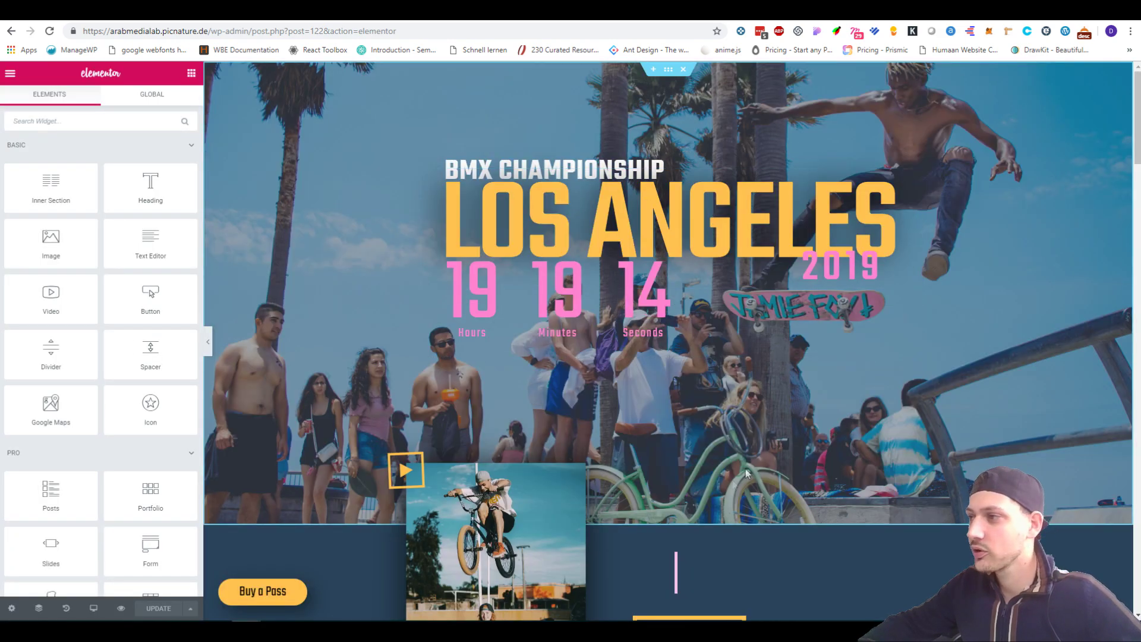
pyautogui.click(668, 69)
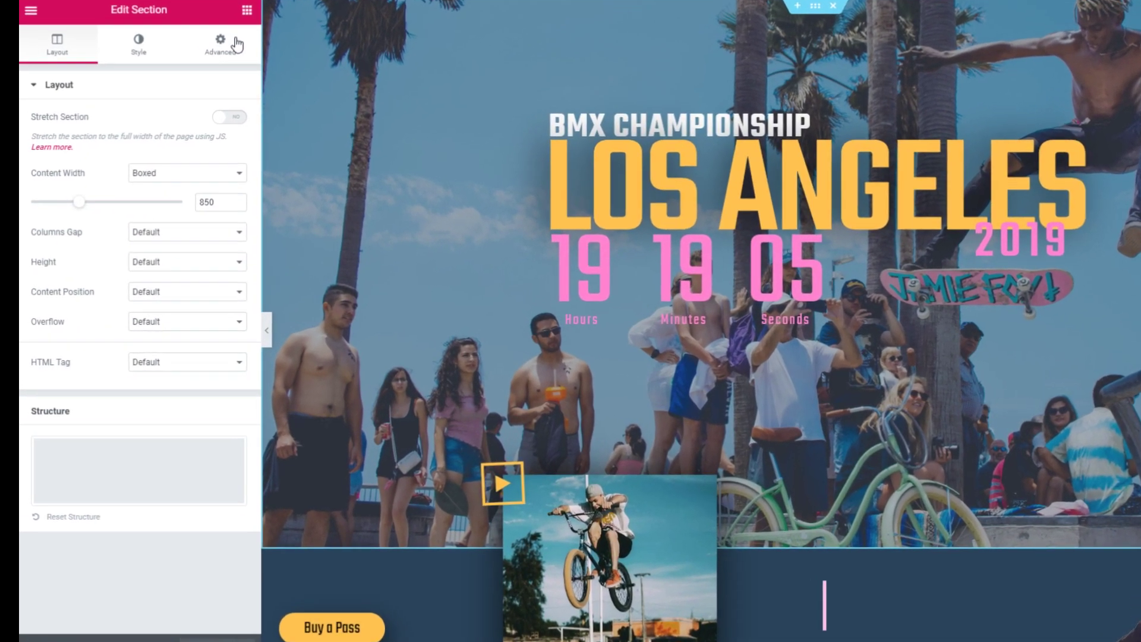
pyautogui.click(206, 59)
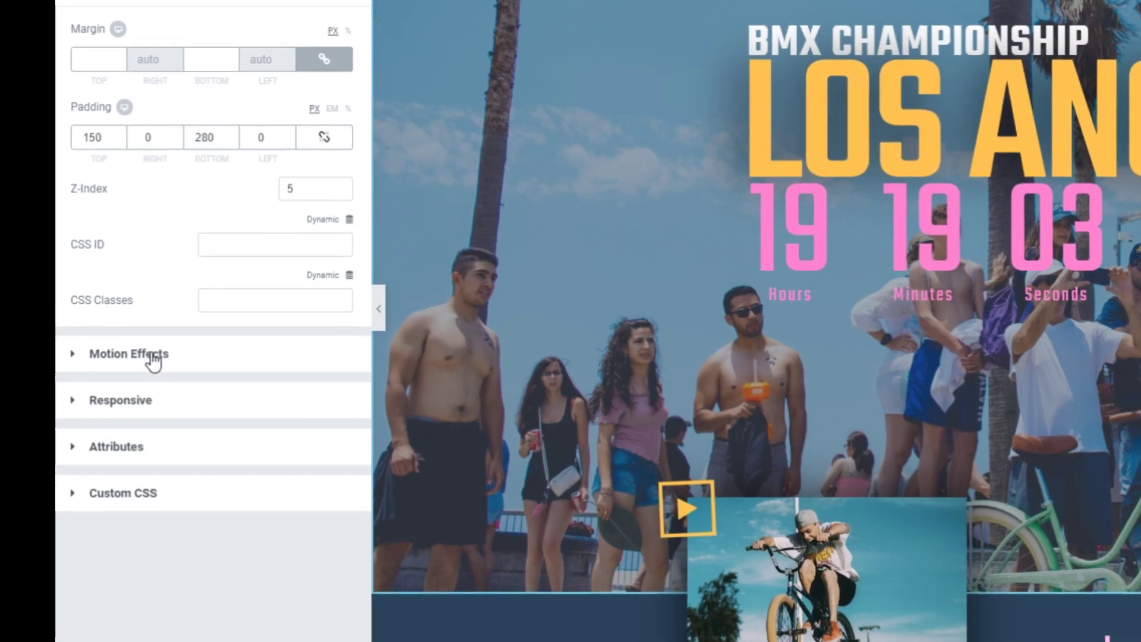
# Step: Expand the hero's Motion Effects and reach its background Scrolling Effects, with Blur on all devices
pyautogui.click(127, 358)
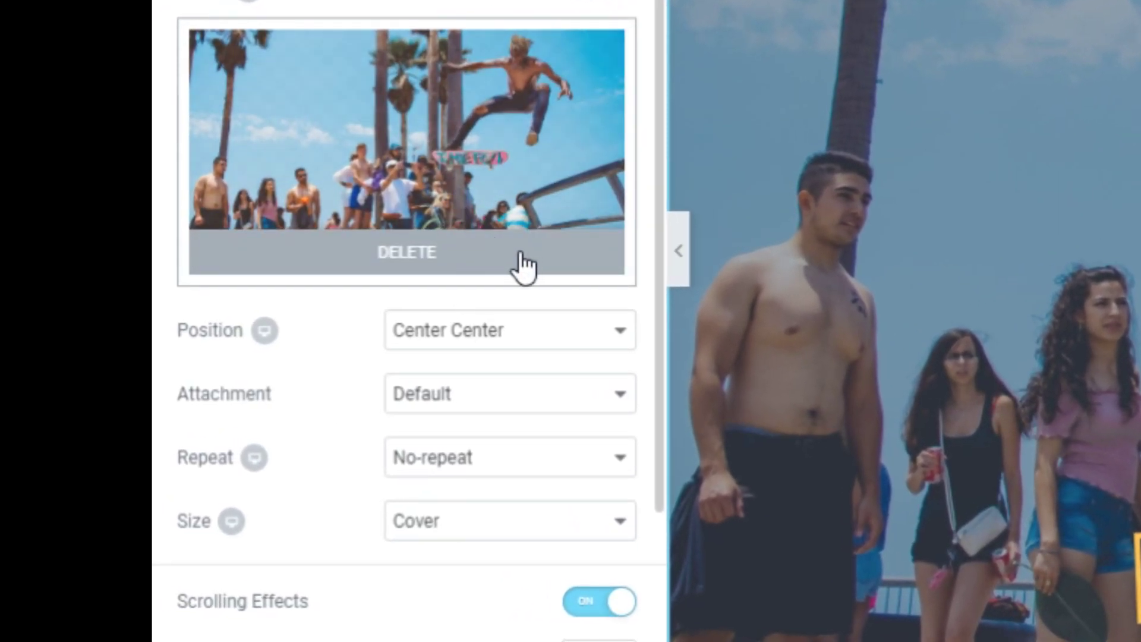
pyautogui.scroll(-5, 463, 267)
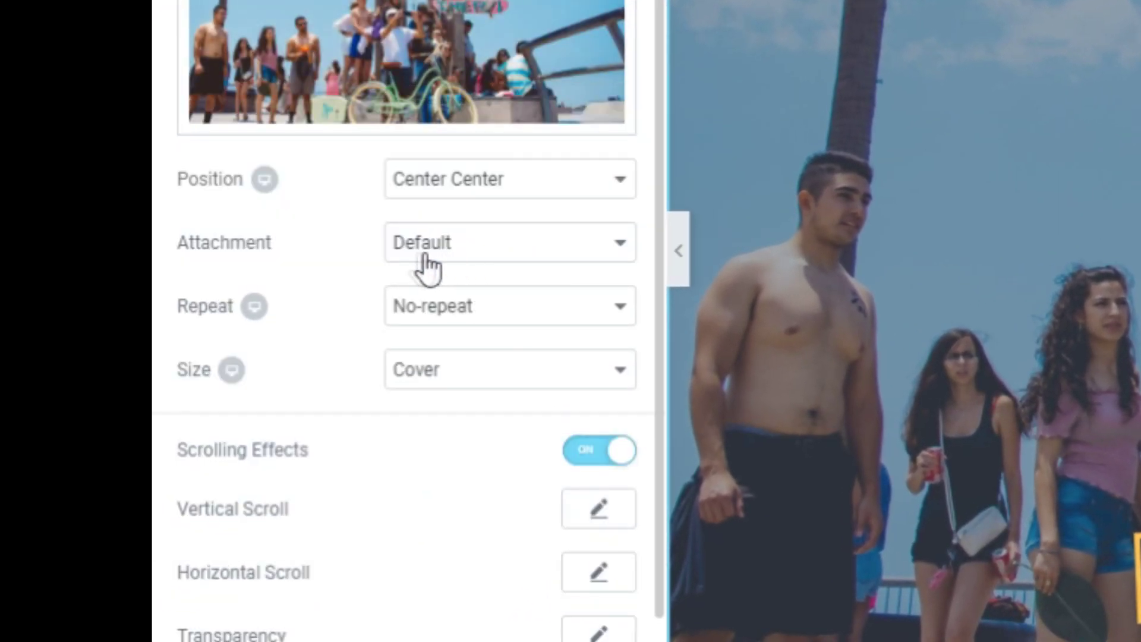
pyautogui.scroll(5, 485, 178)
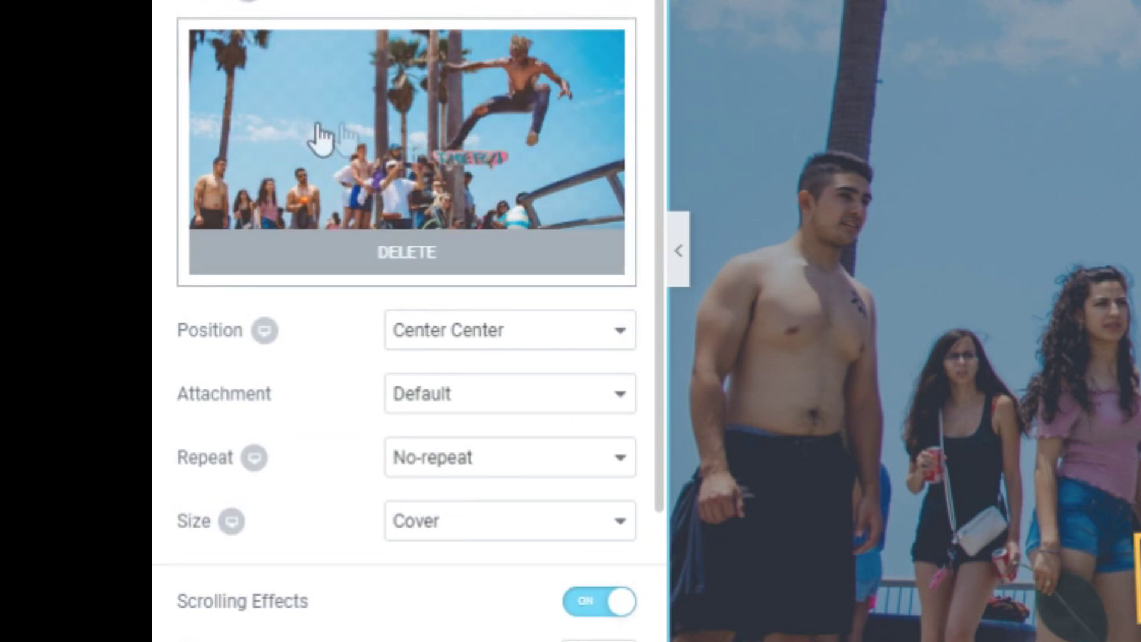
pyautogui.moveTo(402, 161)
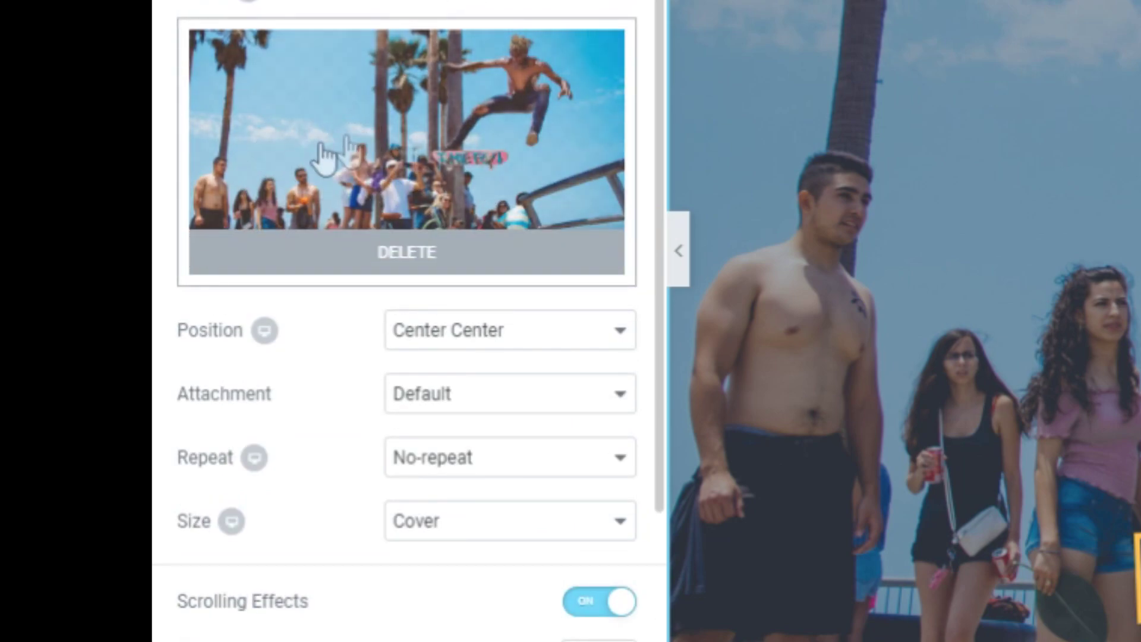
pyautogui.scroll(-2, 364, 105)
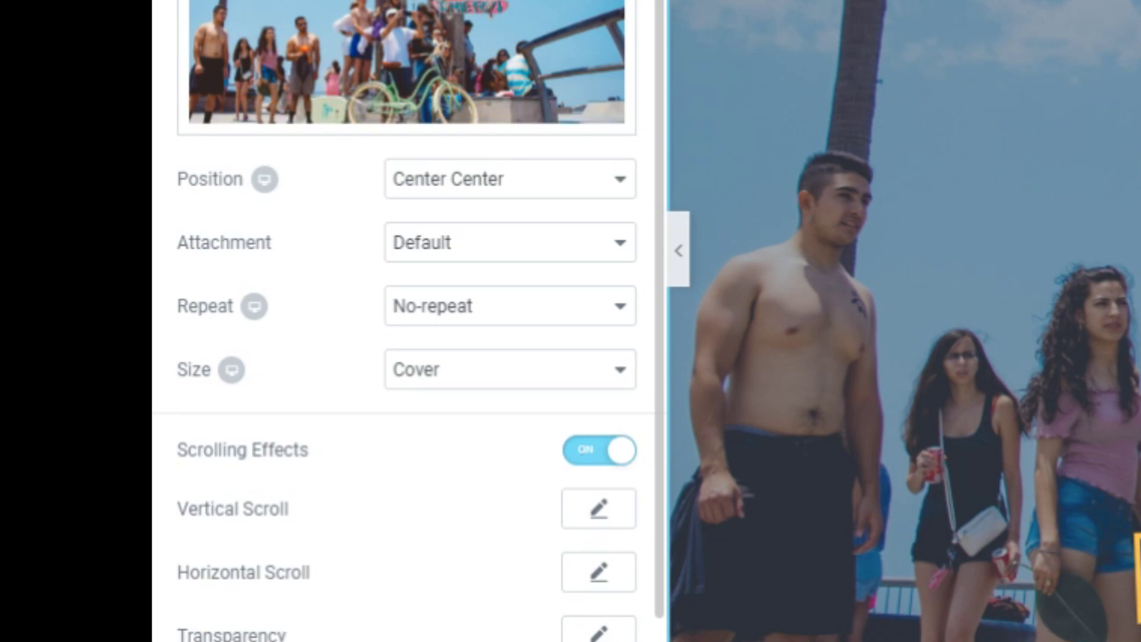
pyautogui.scroll(2, 404, 238)
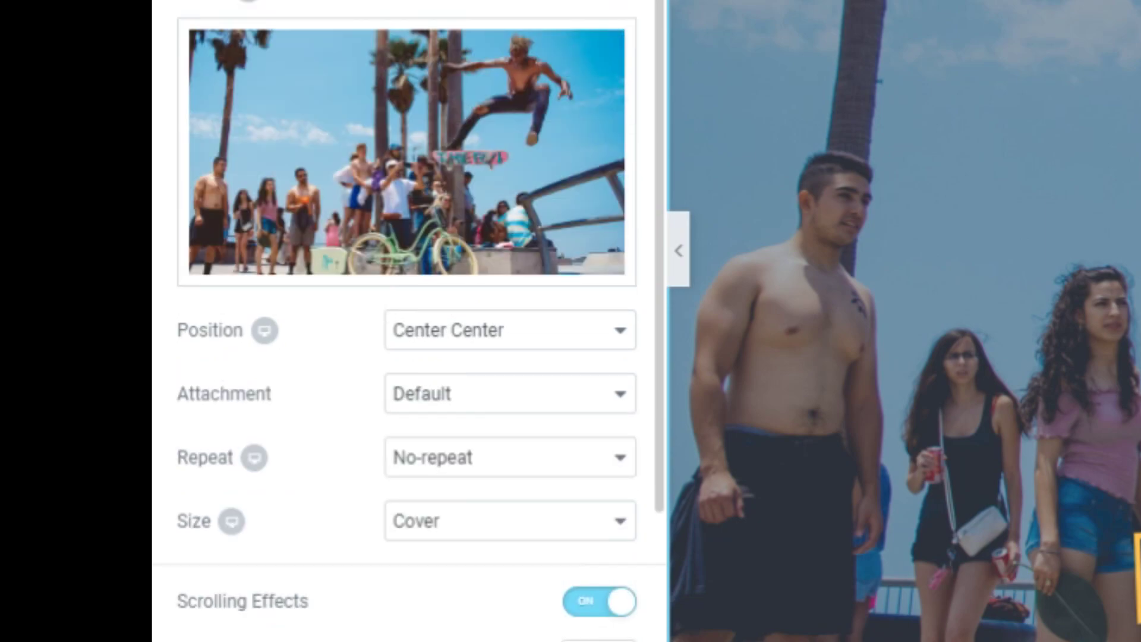
pyautogui.scroll(-2, 404, 90)
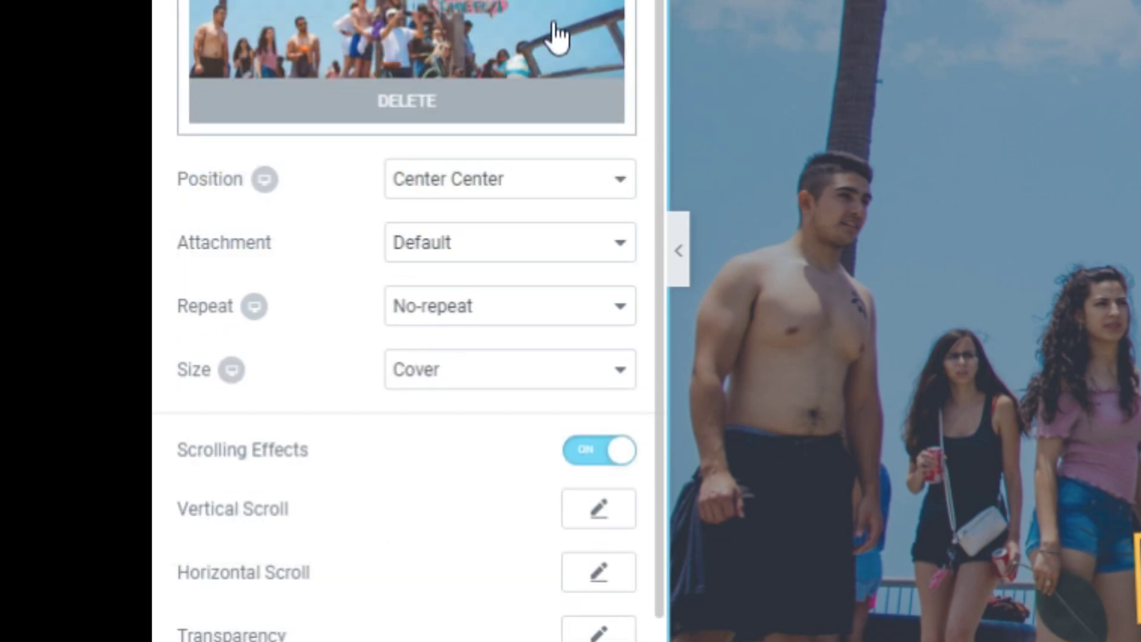
pyautogui.scroll(-2, 558, 36)
pyautogui.scroll(-2, 512, 54)
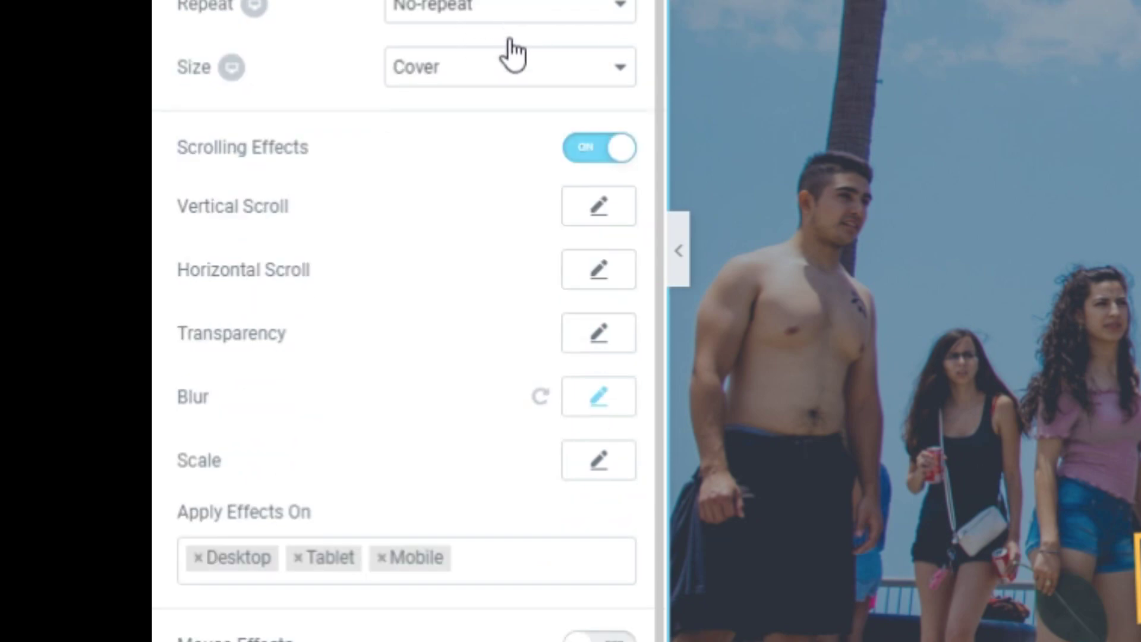
pyautogui.scroll(-2, 432, 27)
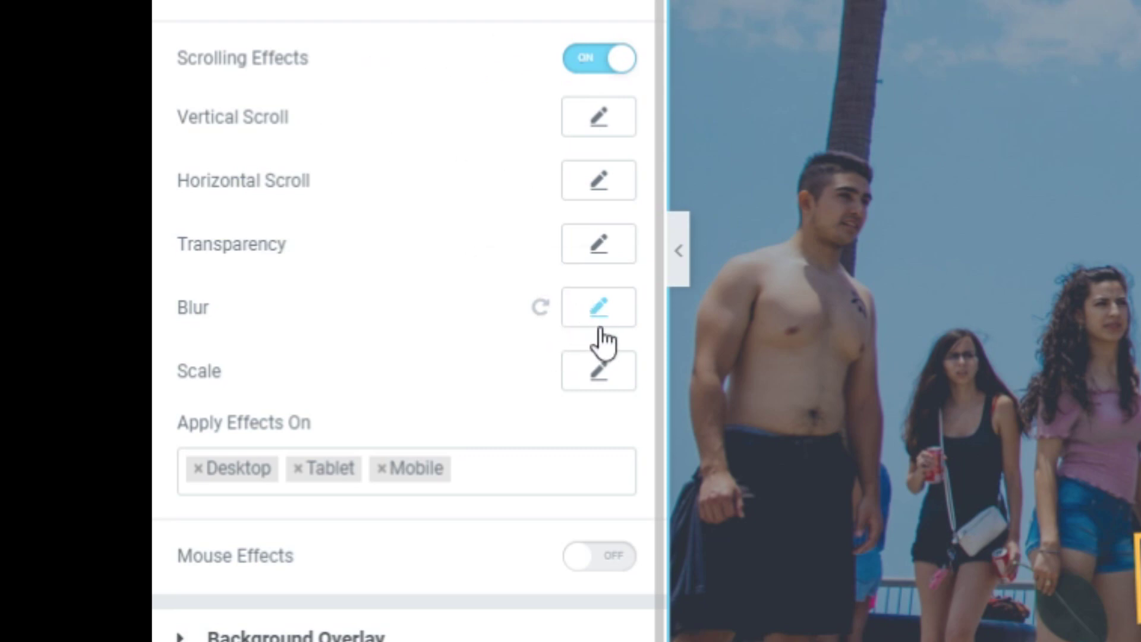
# Step: Inspect the background blur (Fade Out, level 7, 61%–100% viewport), then expand the heading's motion effects
pyautogui.click(599, 309)
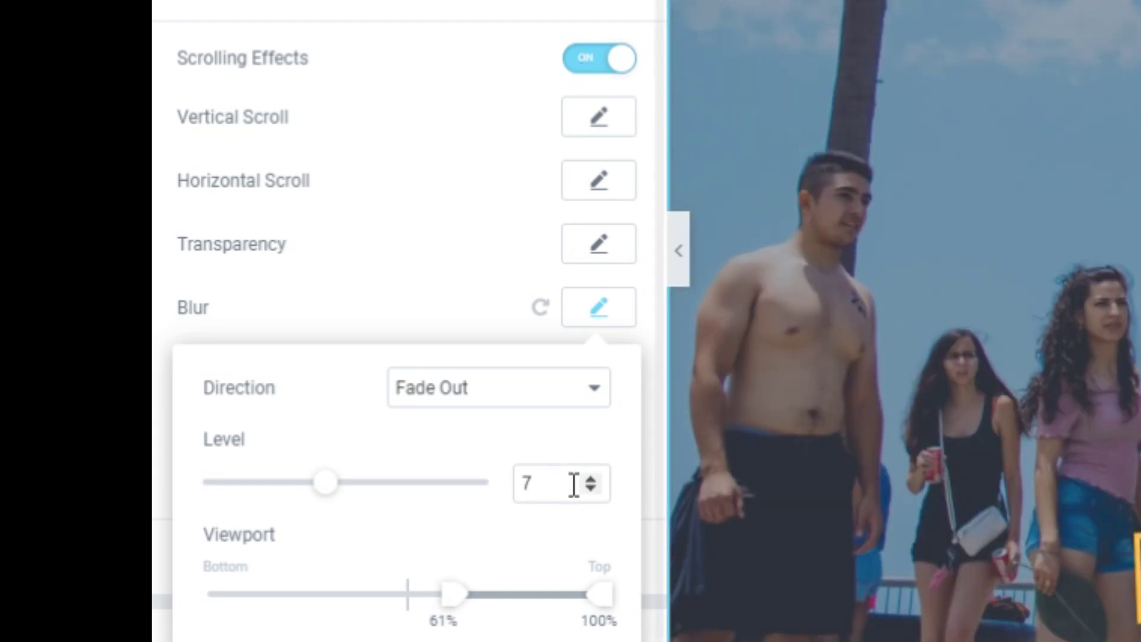
pyautogui.click(422, 286)
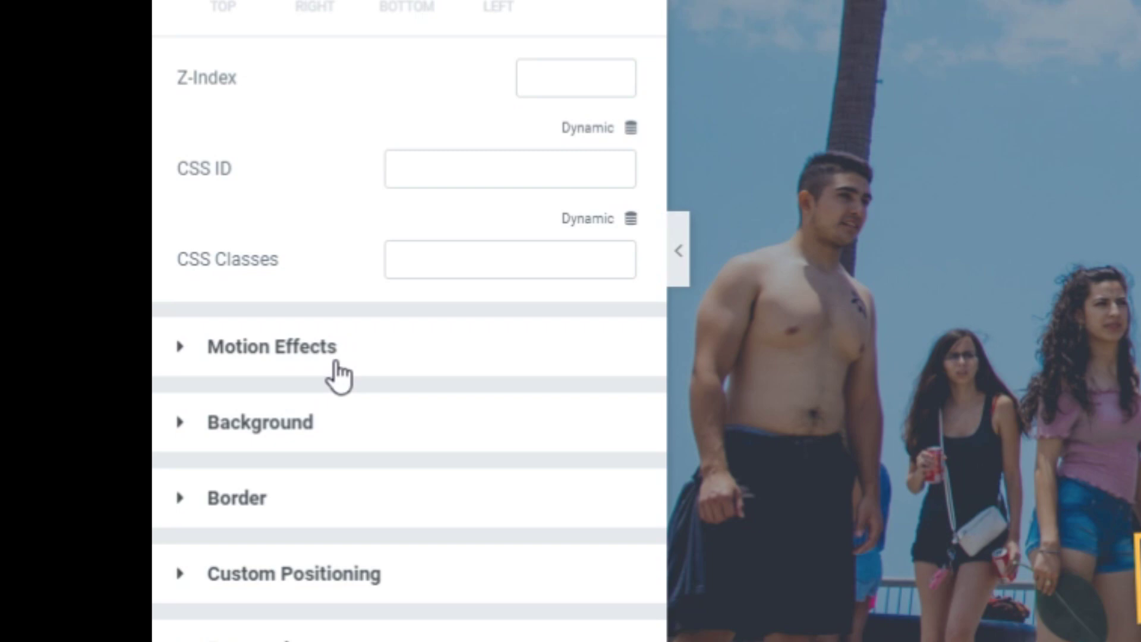
pyautogui.click(339, 374)
pyautogui.scroll(-7, 339, 375)
# Step: Open the heading's Scale Up effect and drag its speed slider up from 5
pyautogui.scroll(-3, 469, 148)
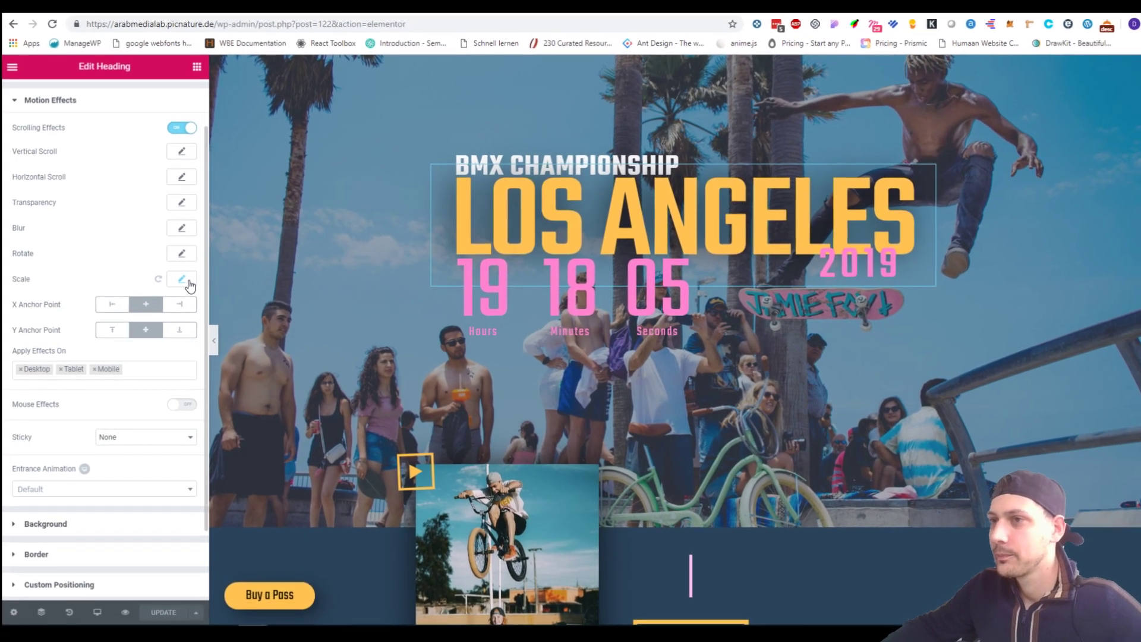
pyautogui.click(182, 279)
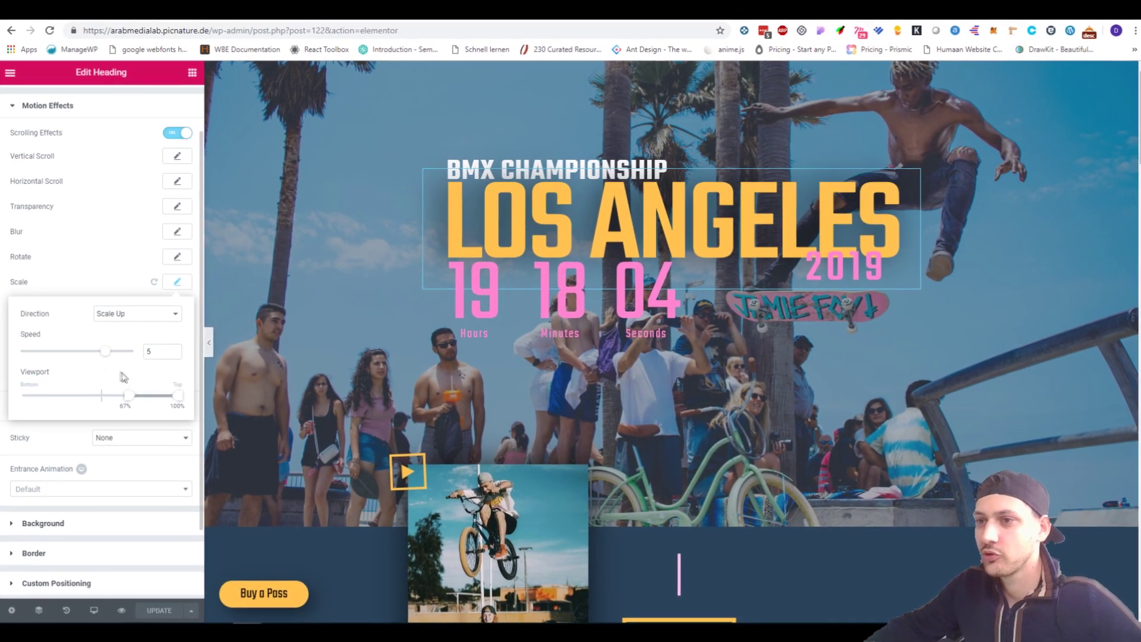
pyautogui.moveTo(120, 390); pyautogui.dragTo(145, 391)
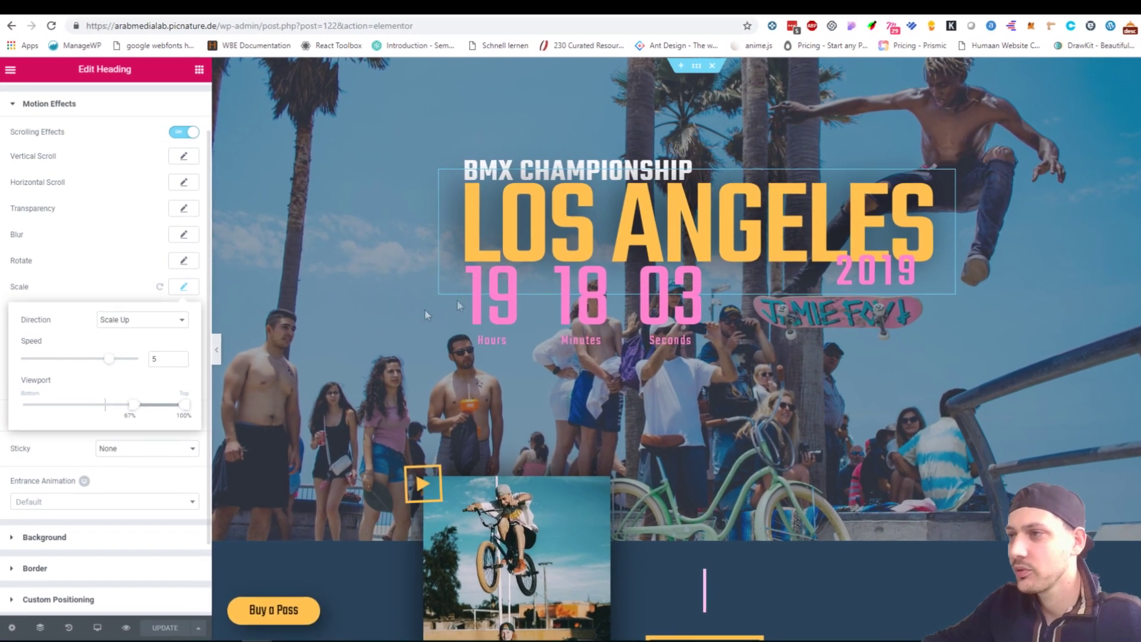
pyautogui.scroll(-5, 440, 315)
pyautogui.scroll(5, 451, 320)
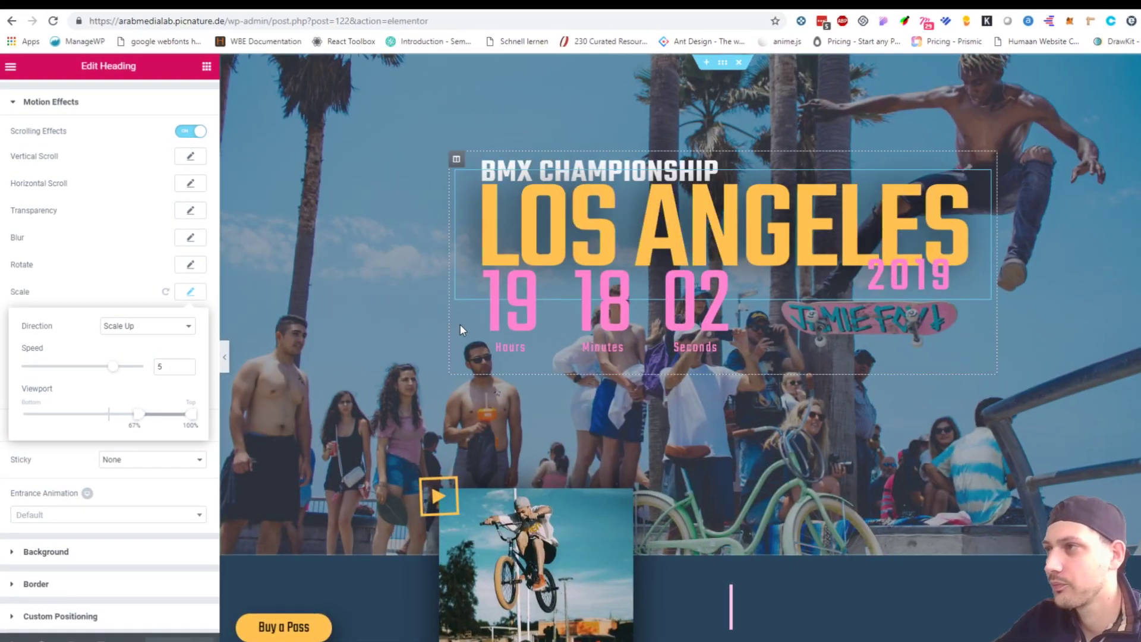
pyautogui.scroll(-1, 460, 323)
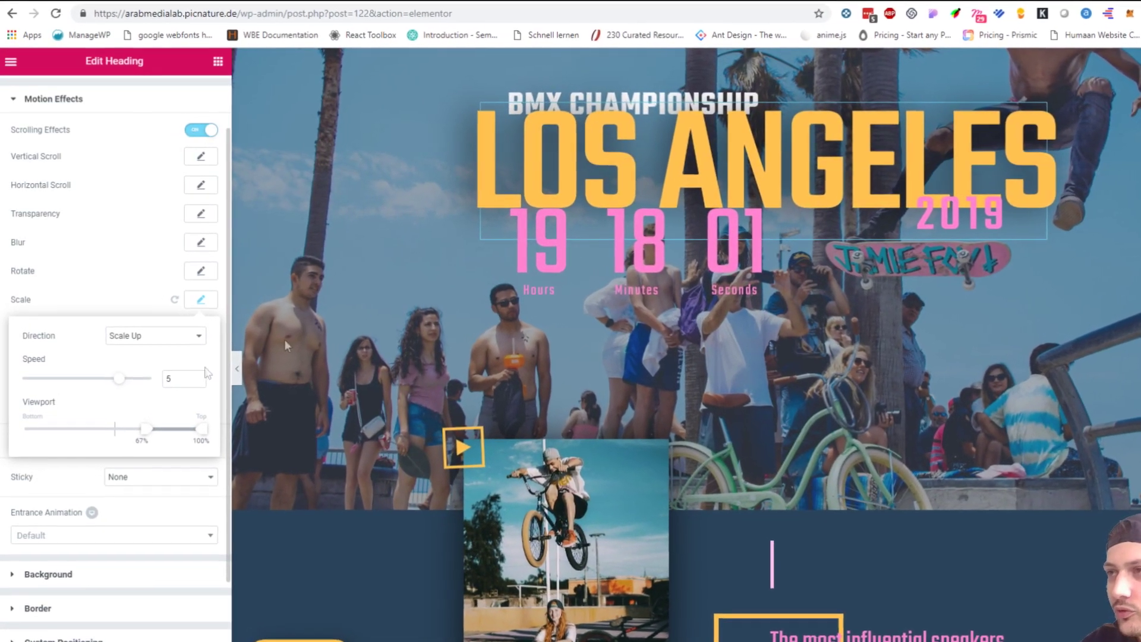
pyautogui.scroll(2, 473, 259)
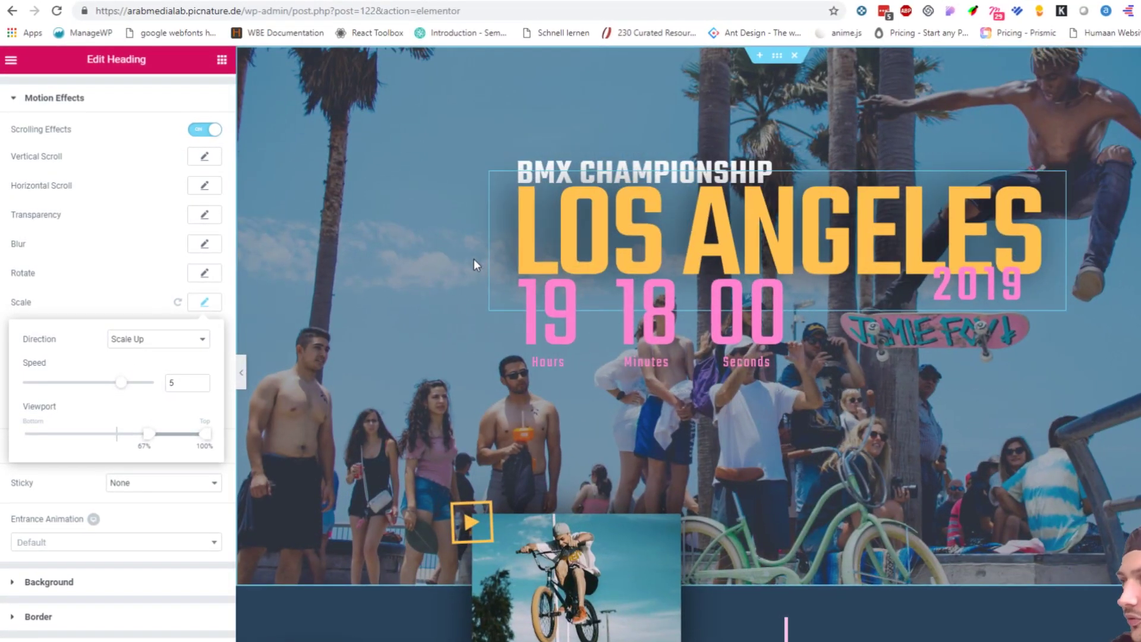
pyautogui.scroll(-3, 482, 261)
pyautogui.scroll(3, 482, 262)
# Step: Settle the scale speed at 6, preview it on scroll, and open the play icon's settings
pyautogui.moveTo(125, 391); pyautogui.dragTo(131, 391)
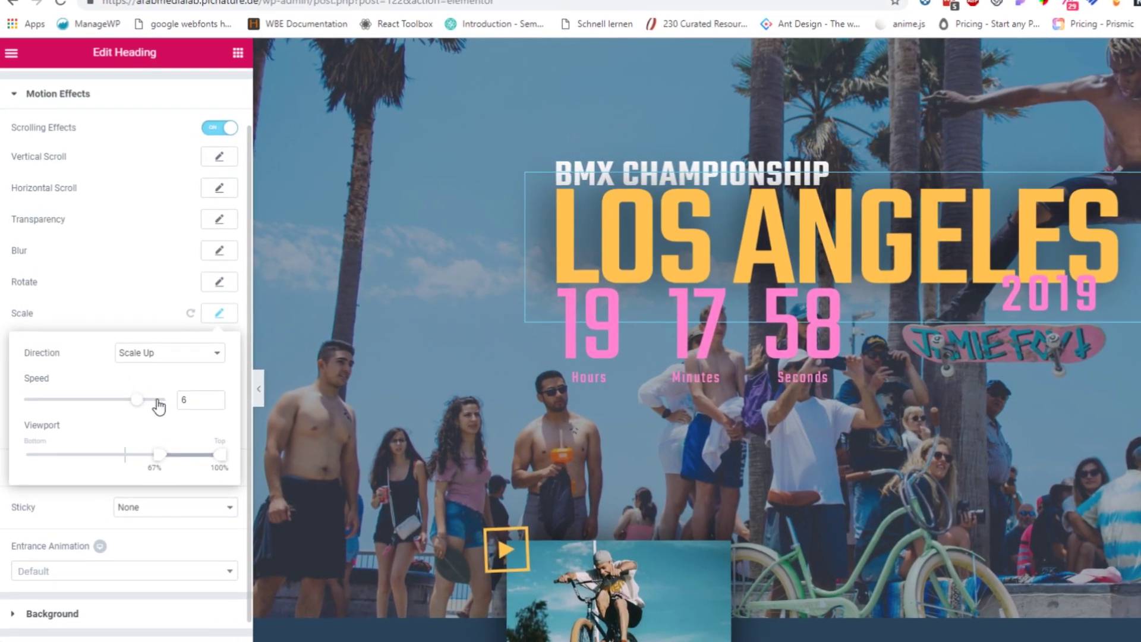
pyautogui.scroll(-3, 798, 225)
pyautogui.scroll(3, 859, 230)
pyautogui.scroll(-2, 857, 227)
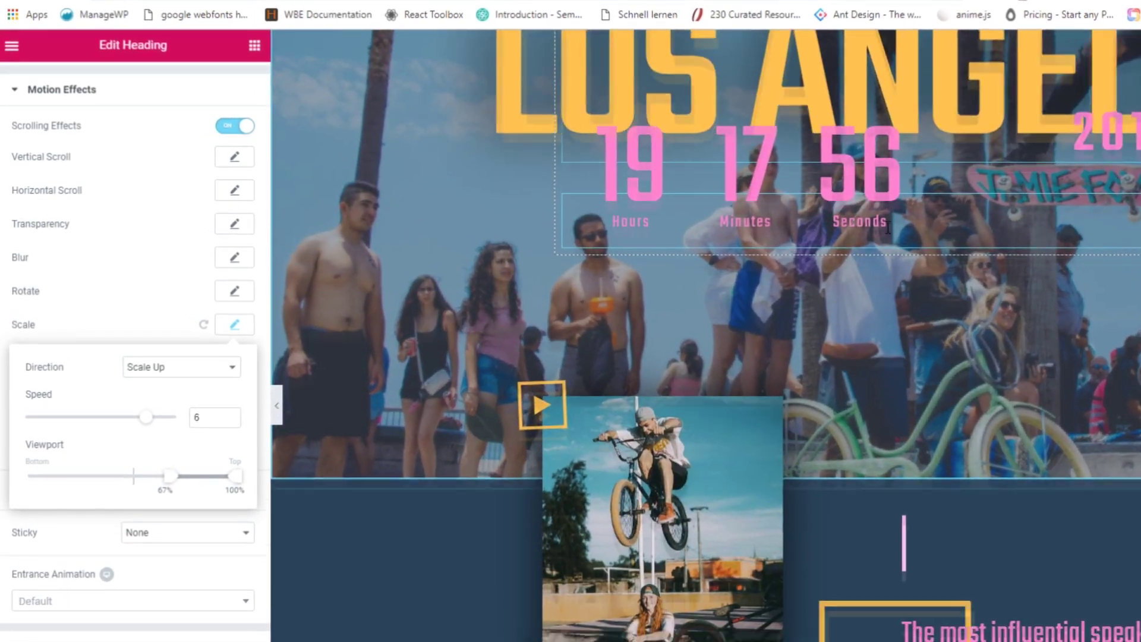
pyautogui.scroll(2, 857, 226)
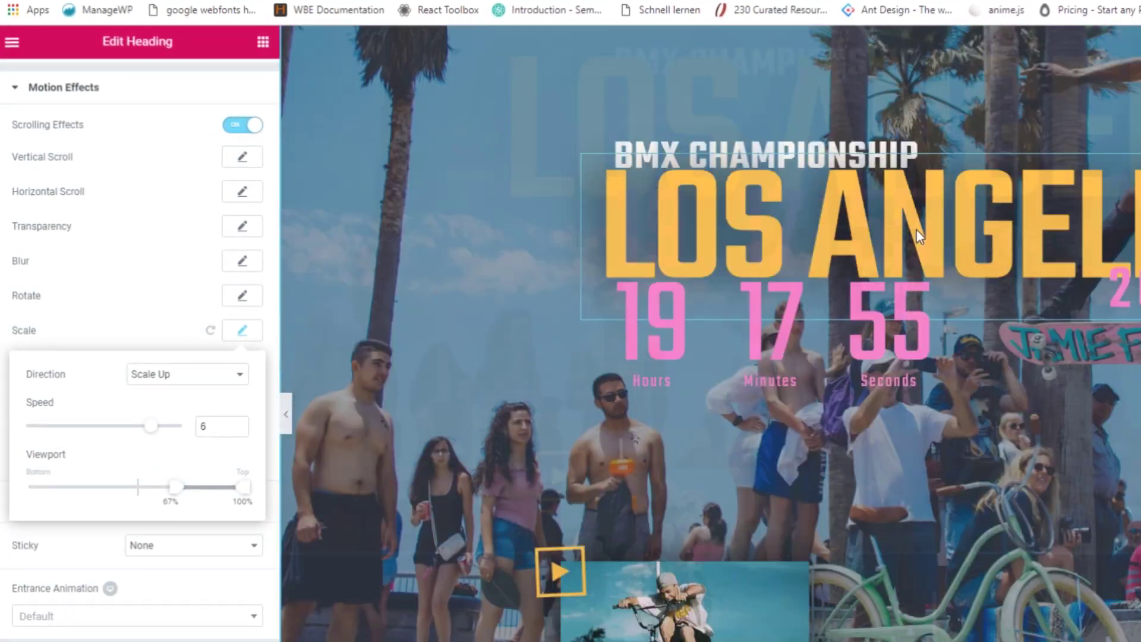
pyautogui.scroll(-3, 916, 229)
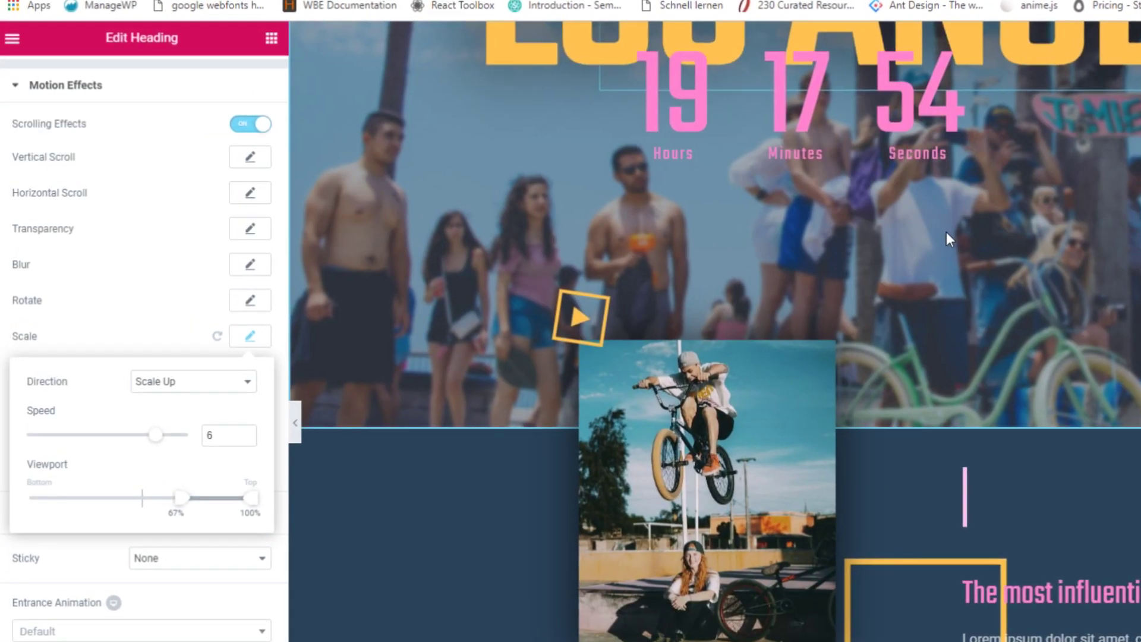
pyautogui.scroll(3, 934, 232)
pyautogui.scroll(-3, 975, 234)
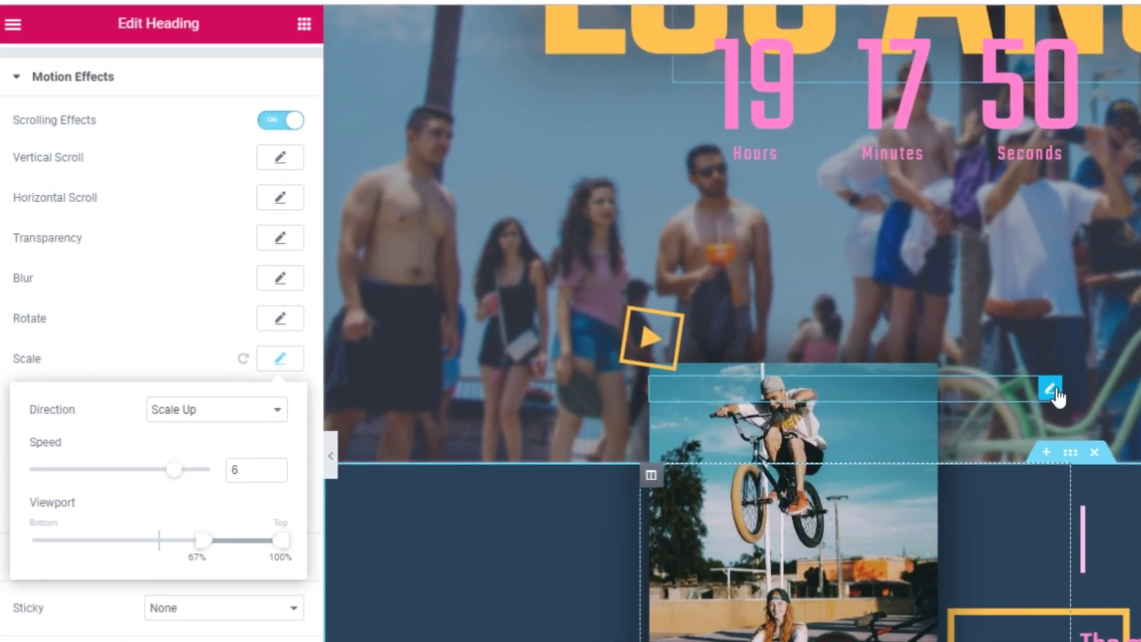
pyautogui.click(1023, 384)
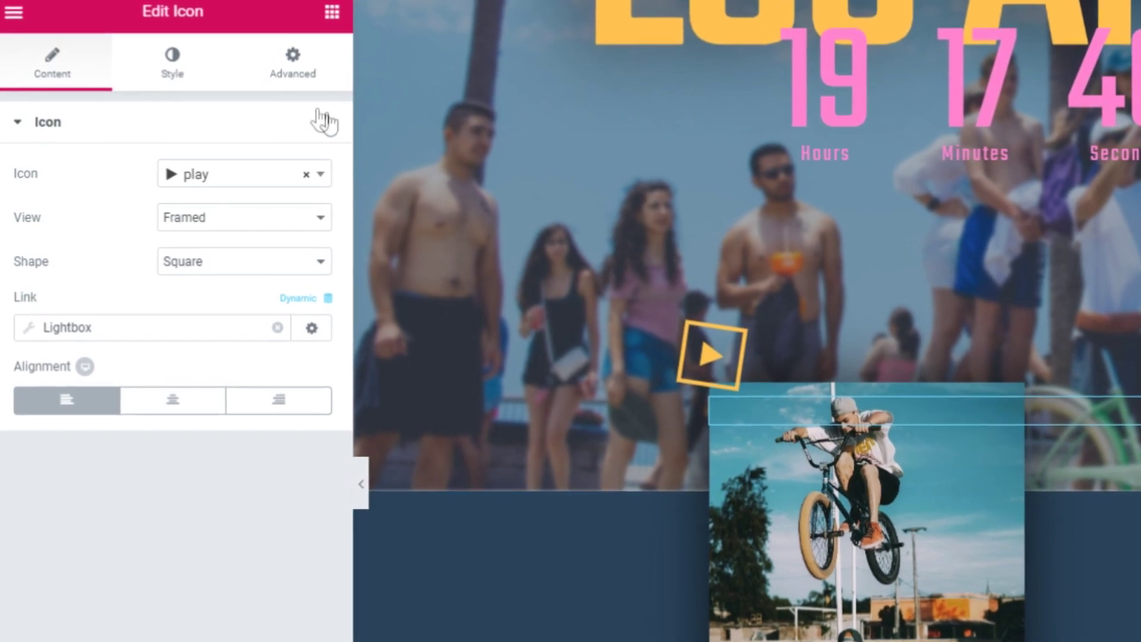
# Step: In the play icon's Motion Effects, set the rotation X Anchor Point to Left
pyautogui.click(285, 84)
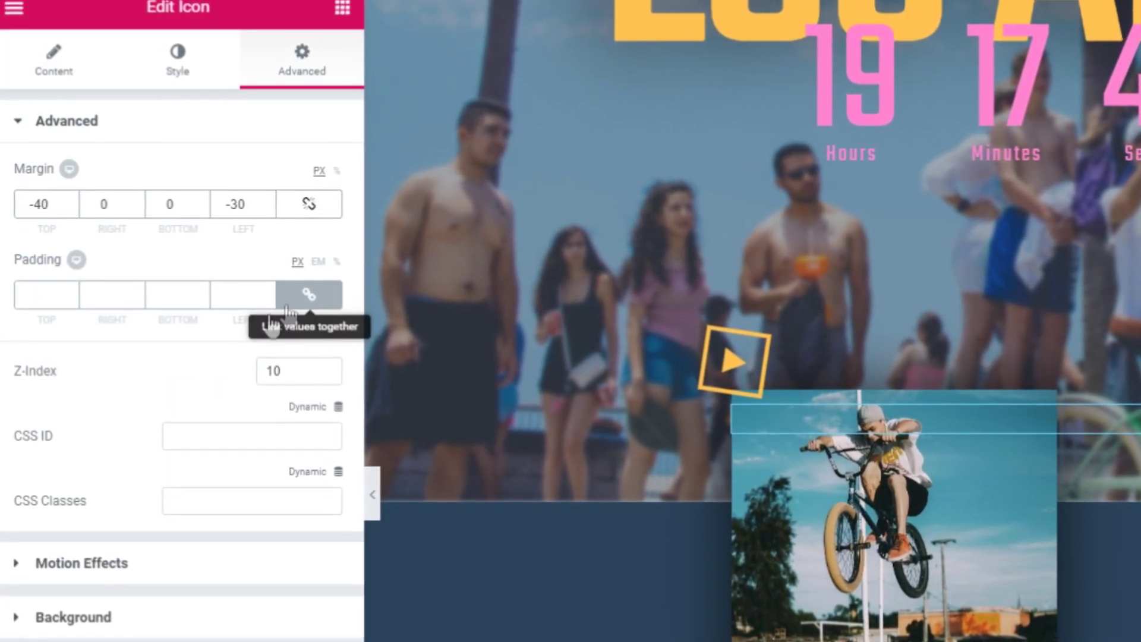
pyautogui.click(145, 561)
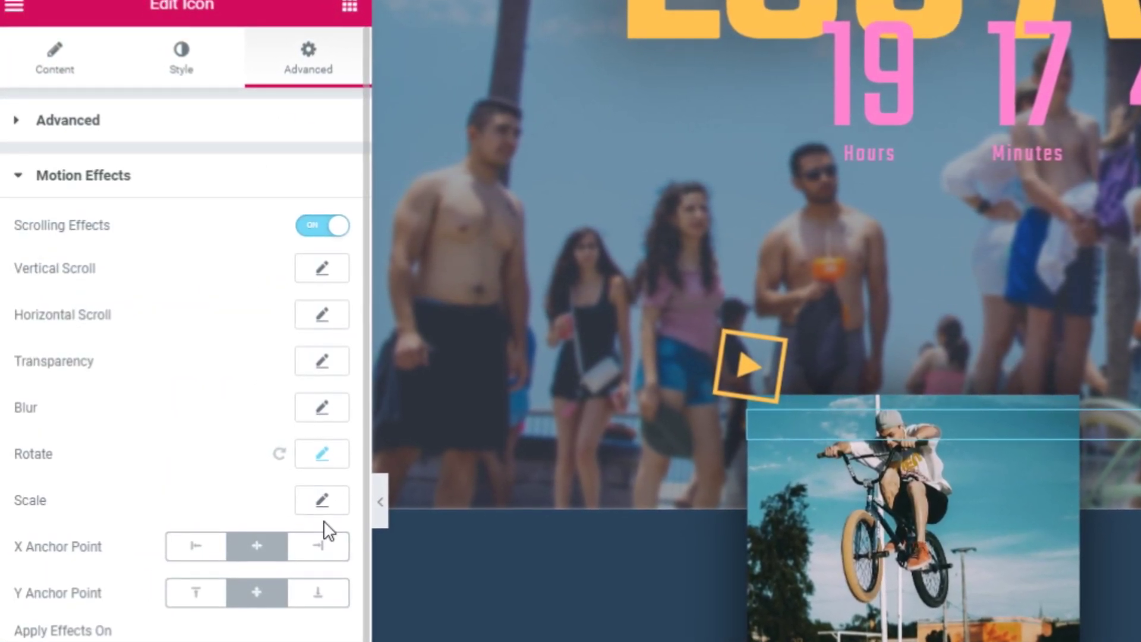
pyautogui.scroll(-3, 925, 375)
pyautogui.scroll(5, 918, 370)
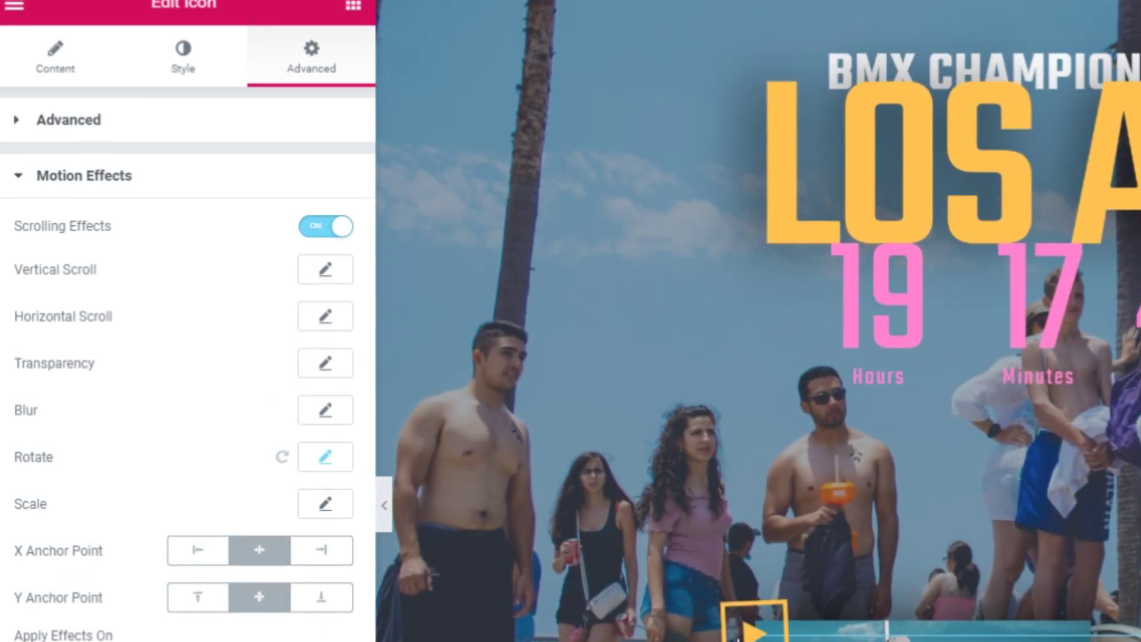
pyautogui.scroll(-3, 789, 569)
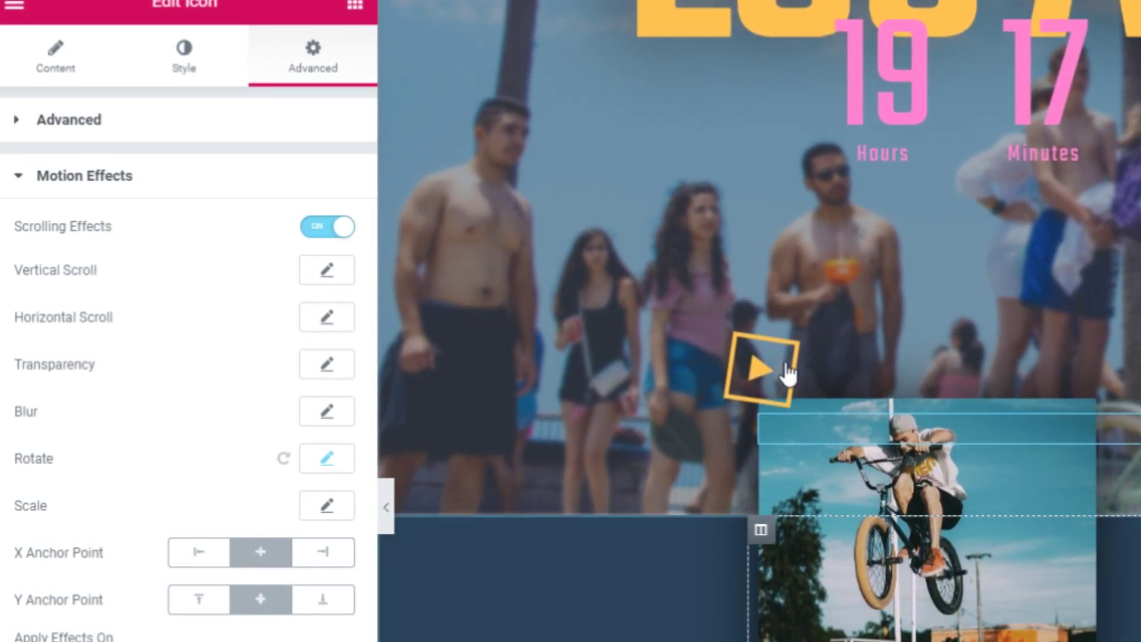
pyautogui.scroll(-3, 782, 374)
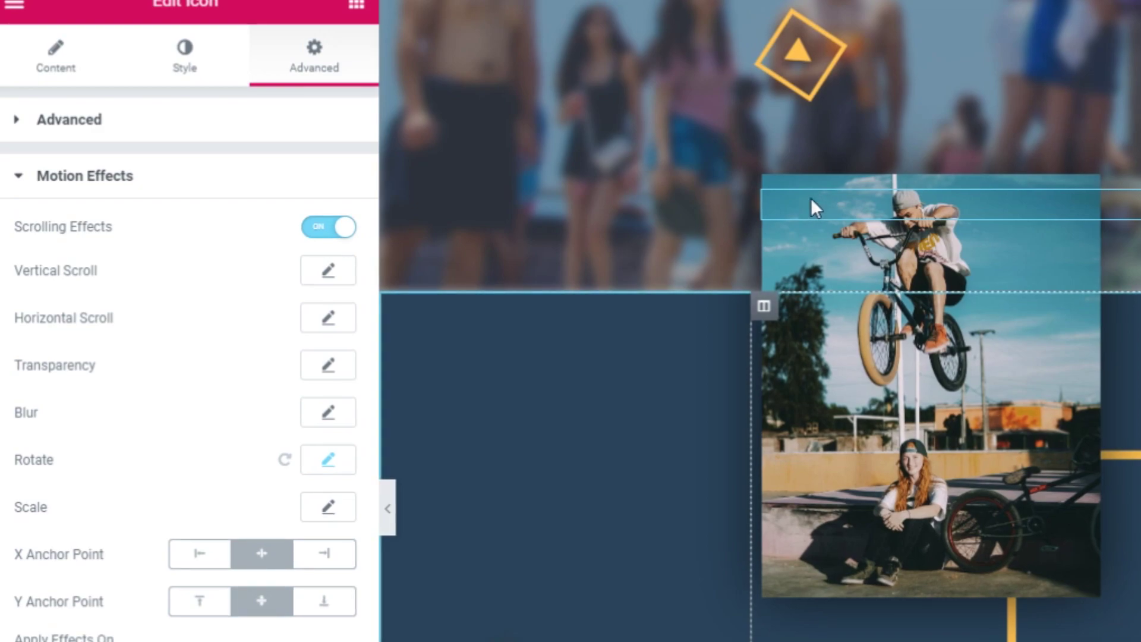
pyautogui.scroll(3, 809, 255)
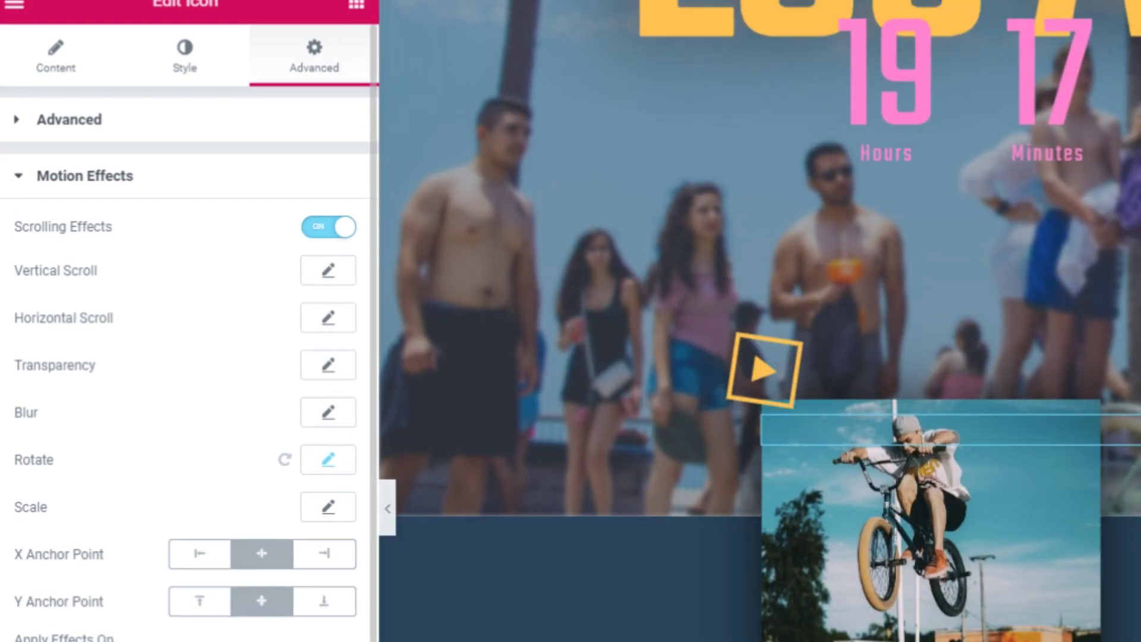
pyautogui.click(208, 555)
# Step: Set the Y Anchor Point to Bottom and preview the rotation around the bottom-left corner
pyautogui.scroll(-5, 929, 434)
pyautogui.scroll(5, 929, 440)
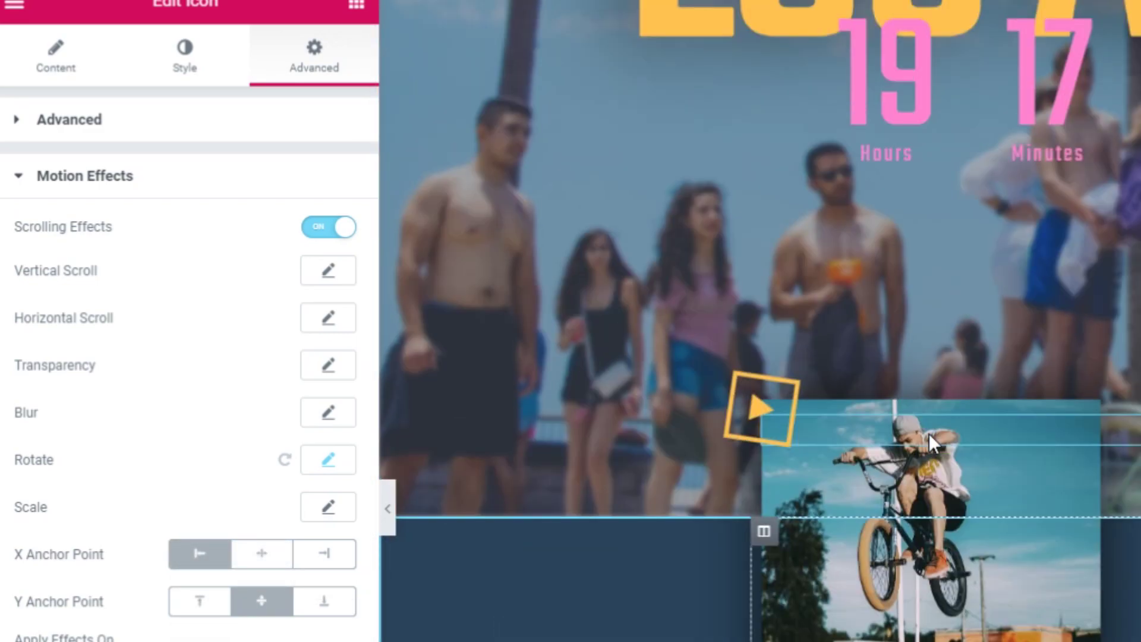
pyautogui.scroll(-3, 929, 439)
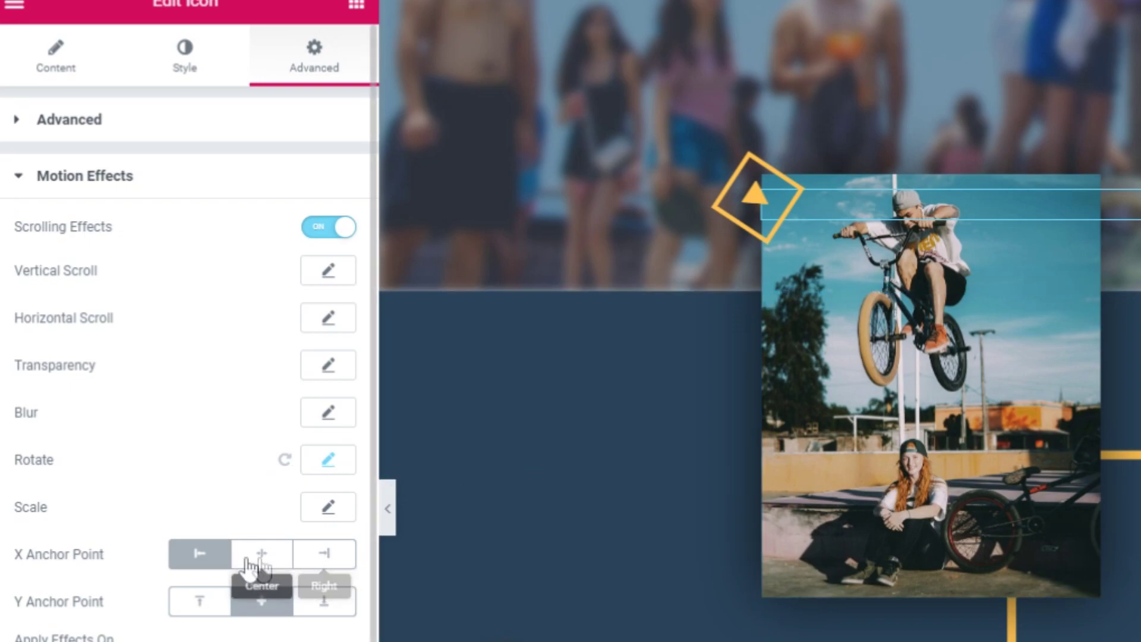
pyautogui.scroll(-4, 1020, 201)
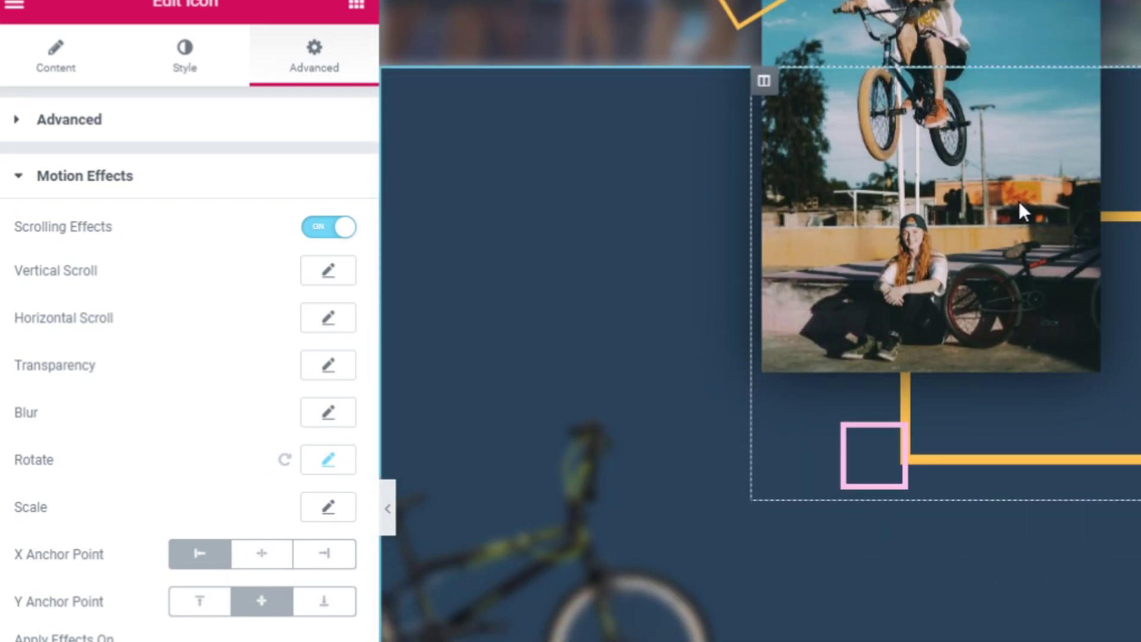
pyautogui.scroll(6, 1018, 200)
pyautogui.scroll(-3, 1019, 201)
pyautogui.scroll(4, 1019, 204)
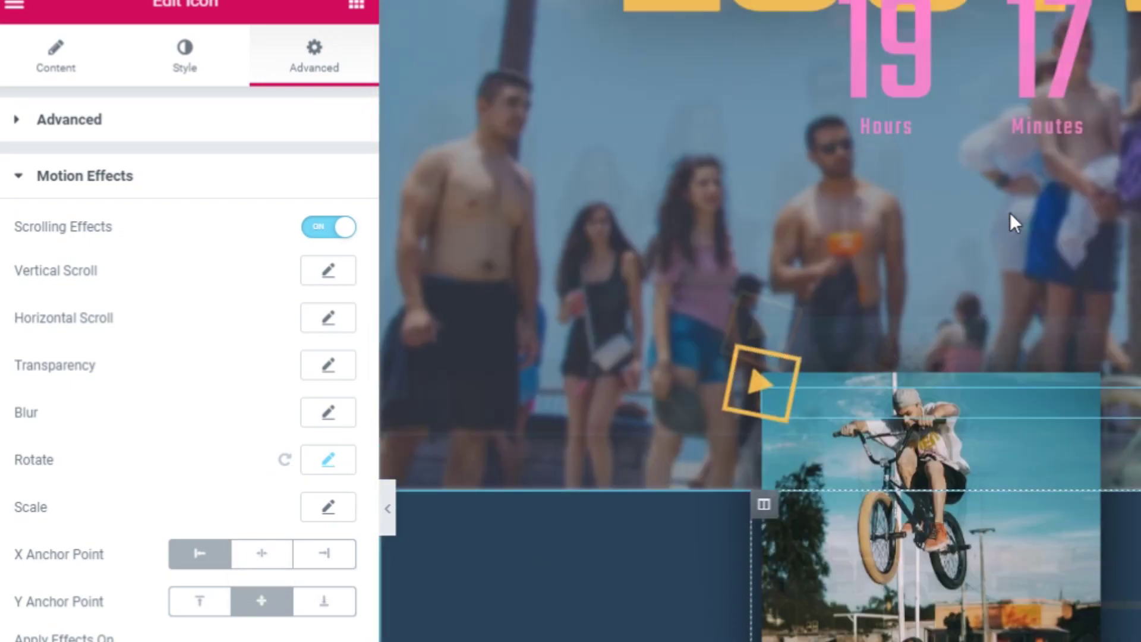
pyautogui.scroll(-4, 1012, 222)
pyautogui.scroll(5, 1015, 222)
pyautogui.scroll(-5, 1014, 219)
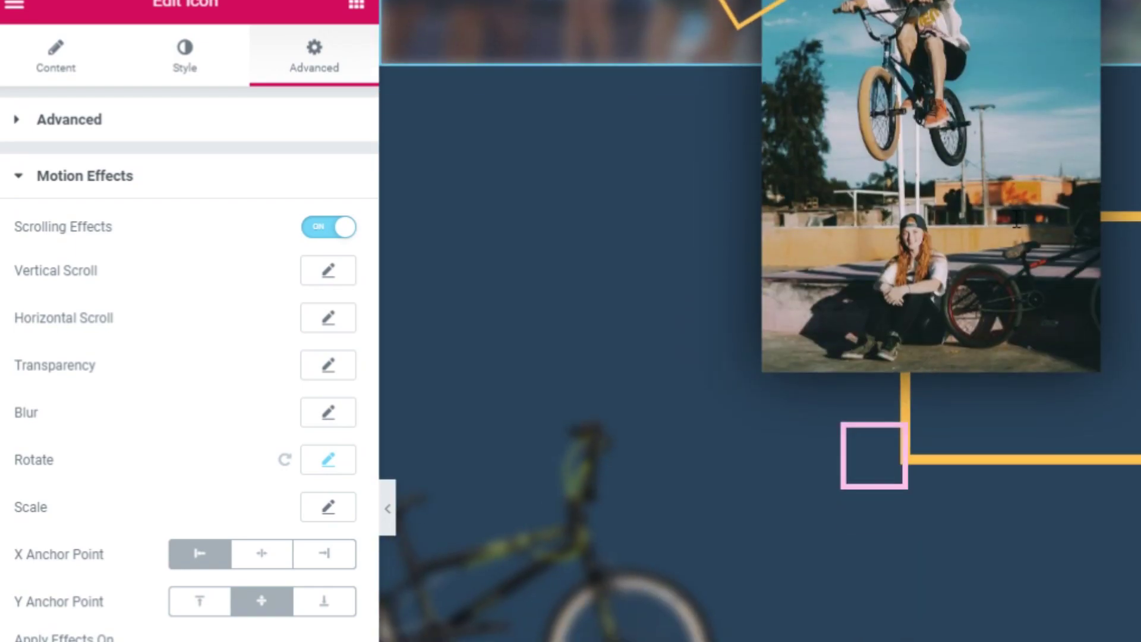
pyautogui.scroll(4, 1015, 219)
pyautogui.click(324, 601)
pyautogui.scroll(-4, 918, 398)
pyautogui.scroll(-3, 928, 394)
pyautogui.scroll(5, 928, 394)
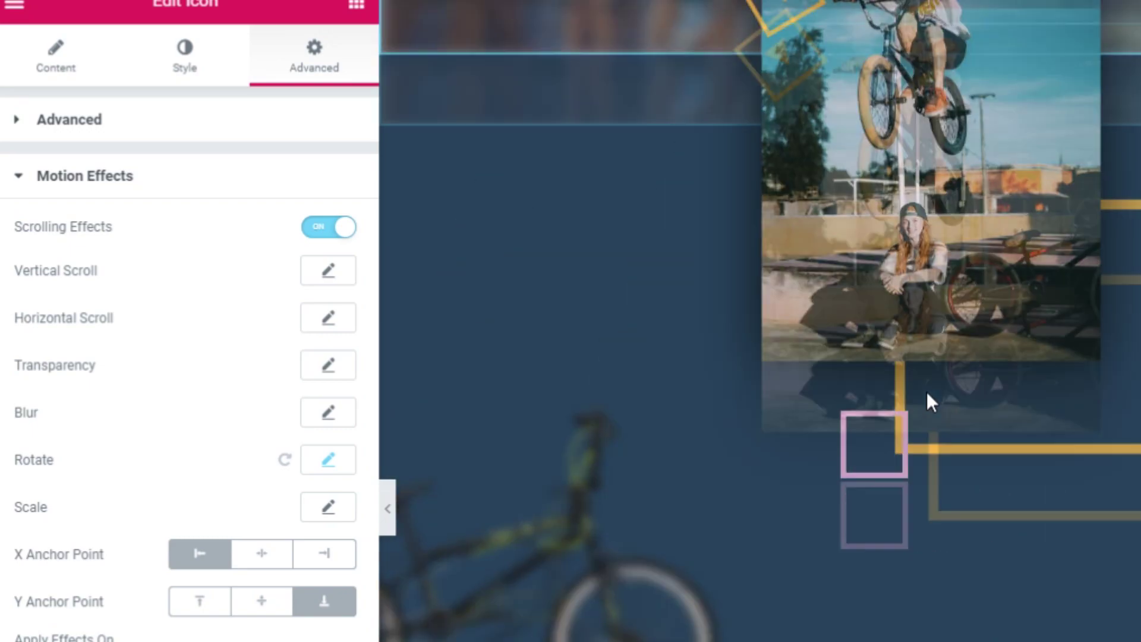
pyautogui.scroll(-5, 803, 368)
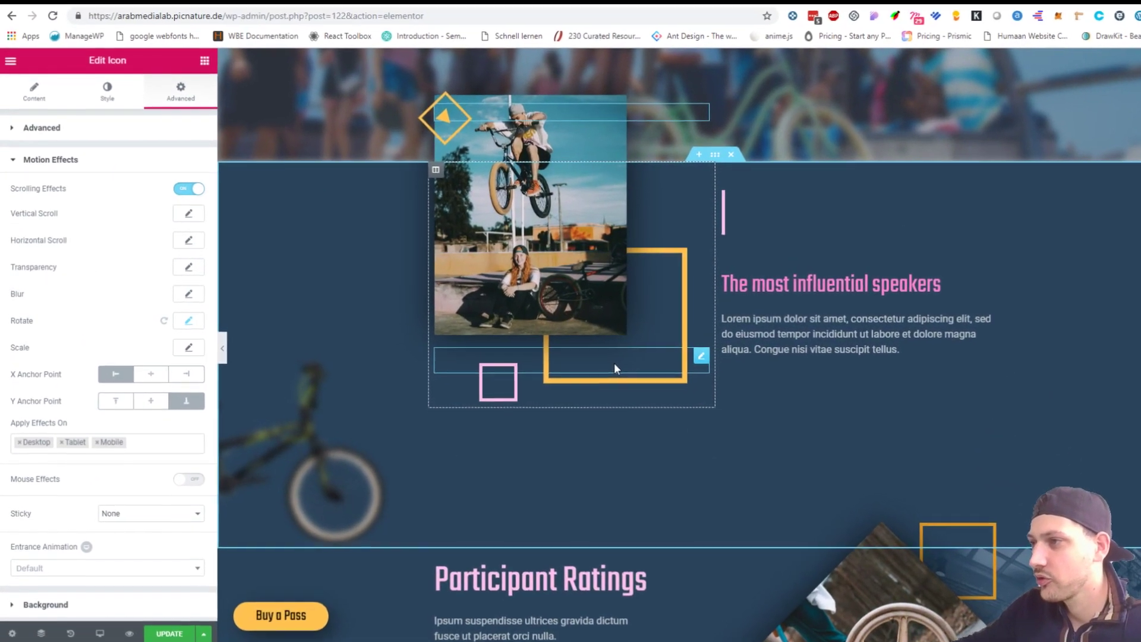
# Step: Select the yellow frame spacer and show its Advanced Border settings
pyautogui.click(614, 367)
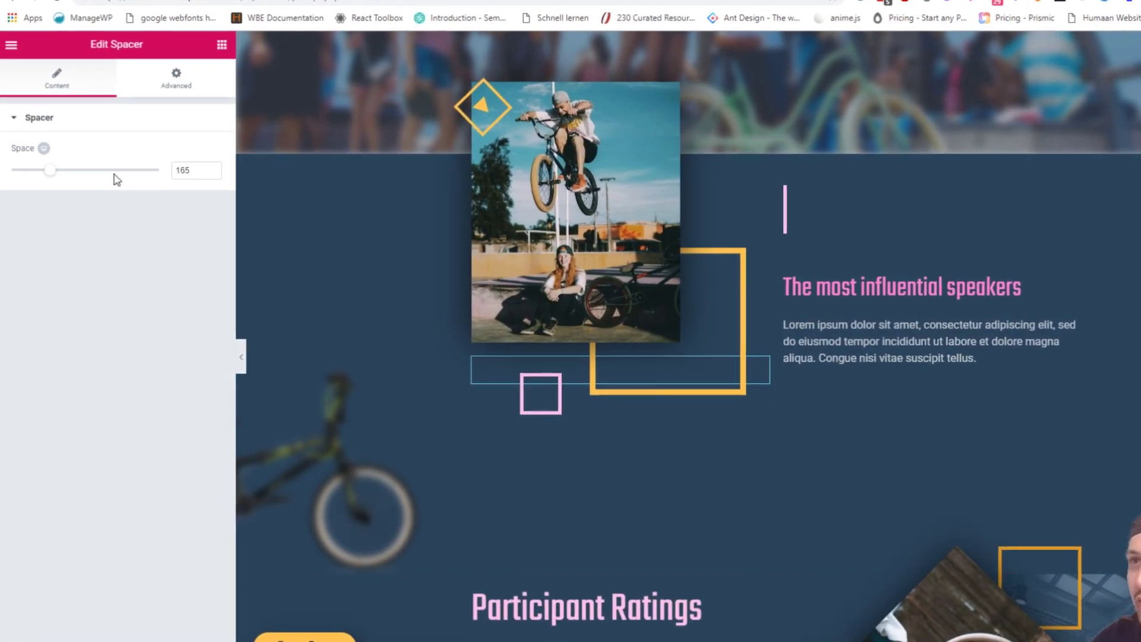
pyautogui.click(226, 68)
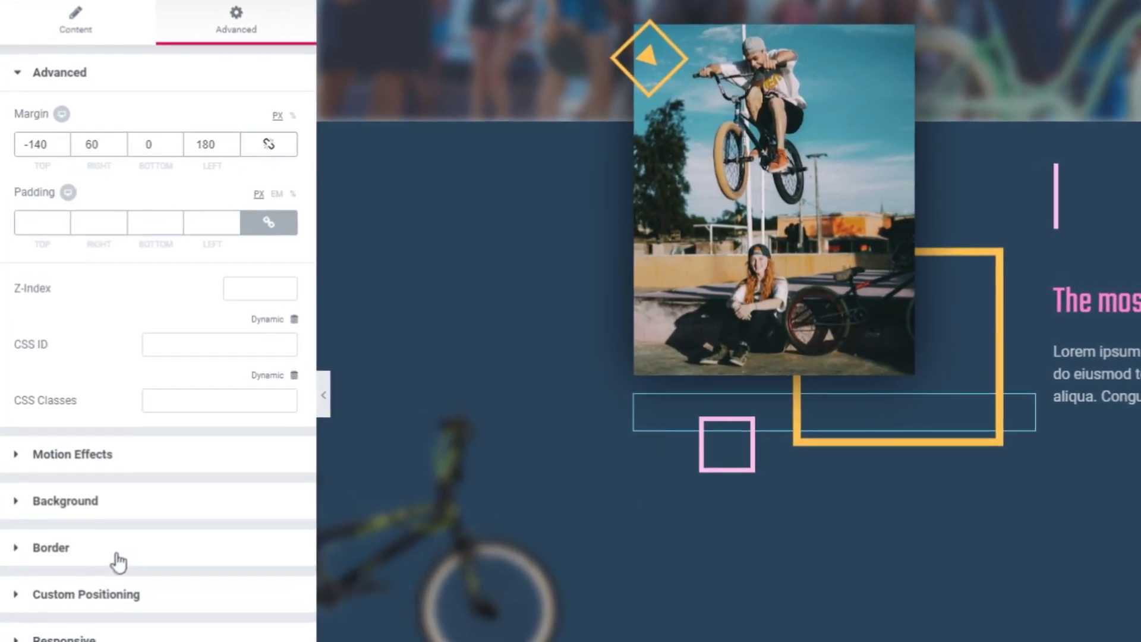
pyautogui.click(119, 562)
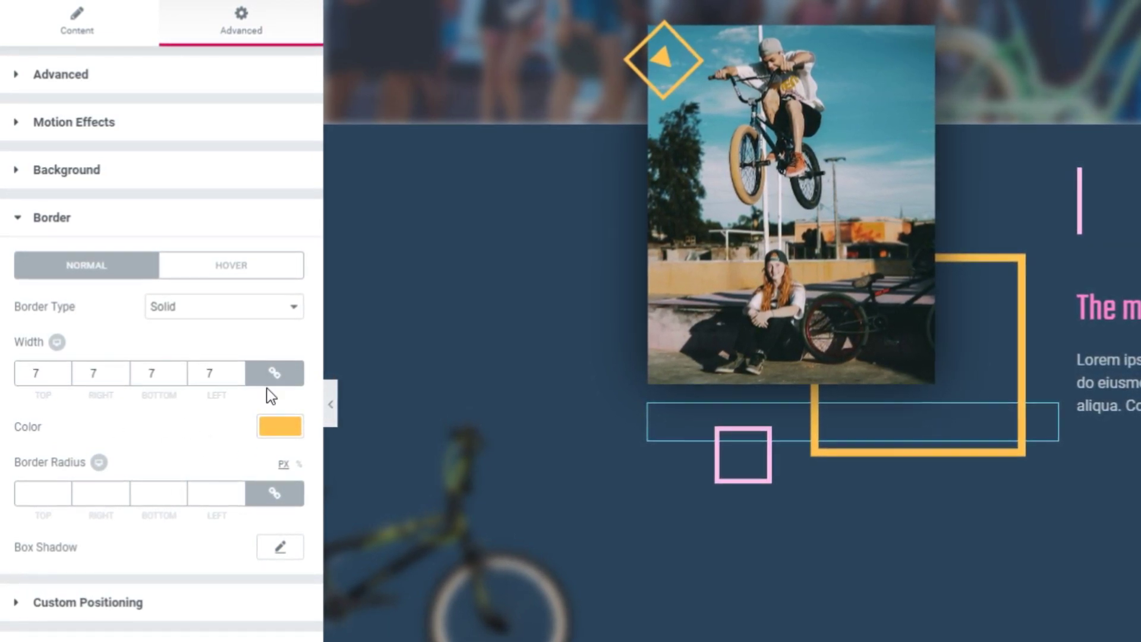
# Step: Set the border radius to 100, cut it to 10, then clear it for square corners
pyautogui.click(18, 501)
pyautogui.write('100')
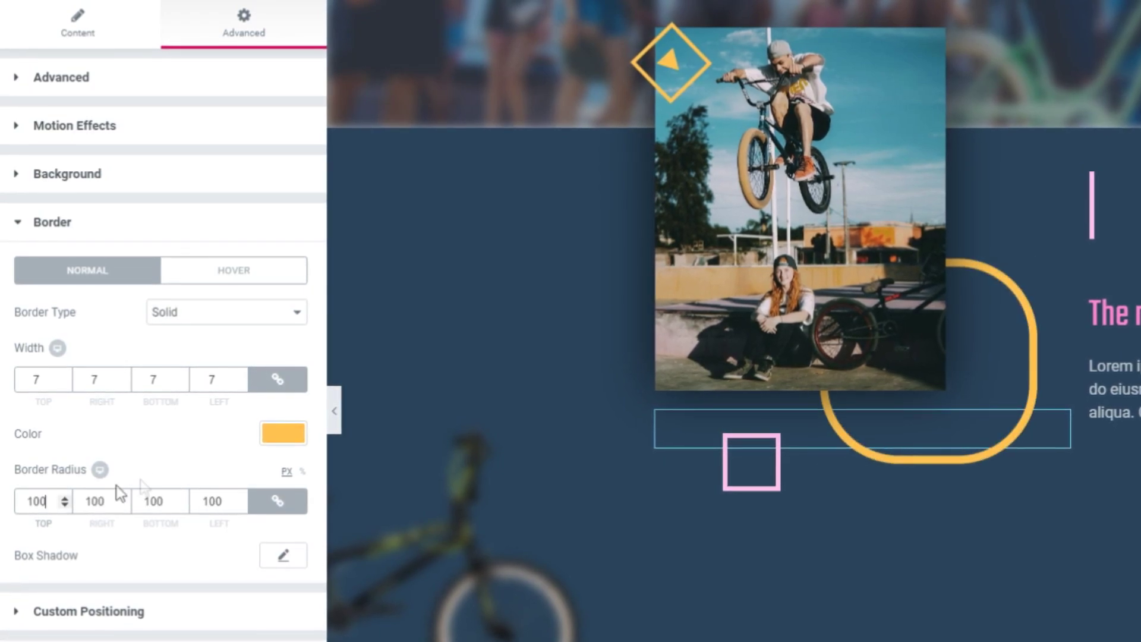
pyautogui.scroll(-5, 1050, 357)
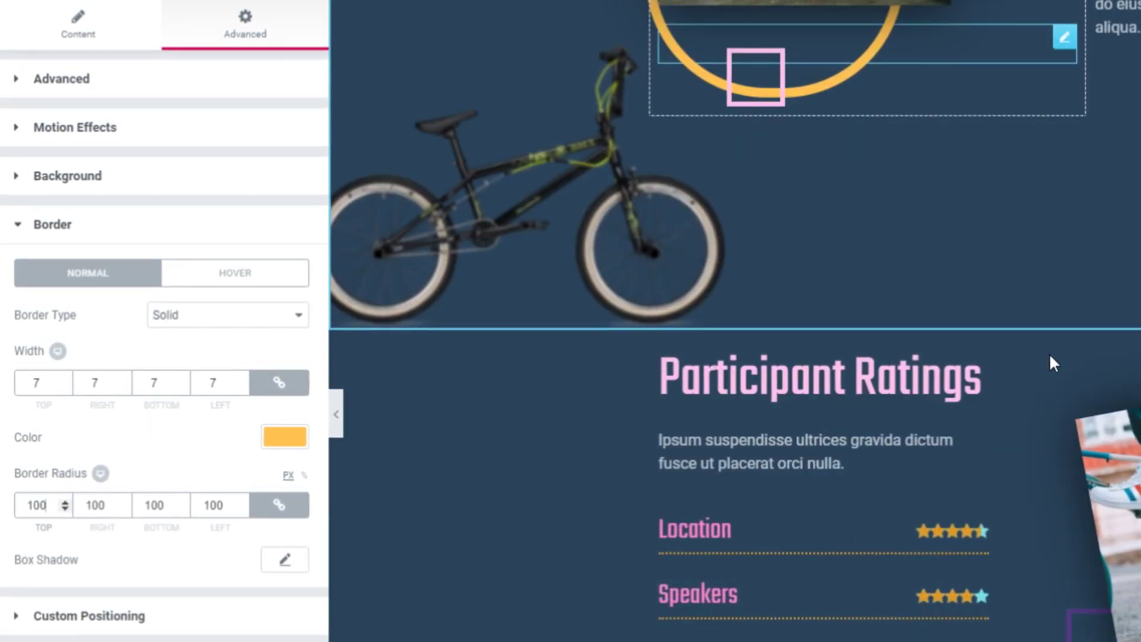
pyautogui.scroll(7, 1029, 355)
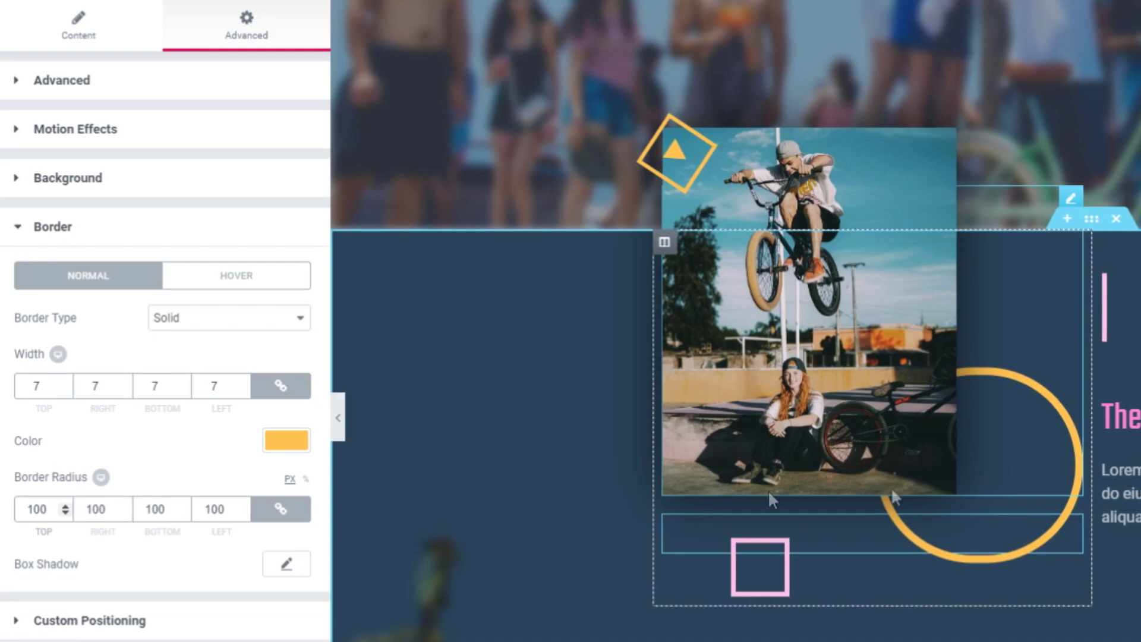
pyautogui.press('BackSpace')
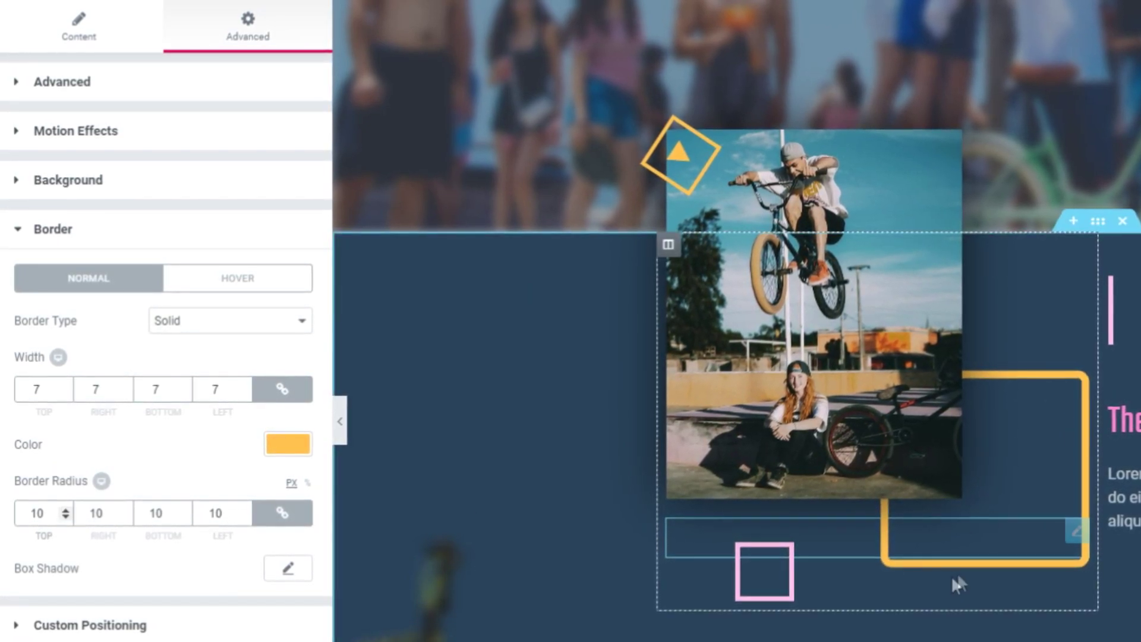
pyautogui.press('BackSpace')
pyautogui.press('BackSpace')
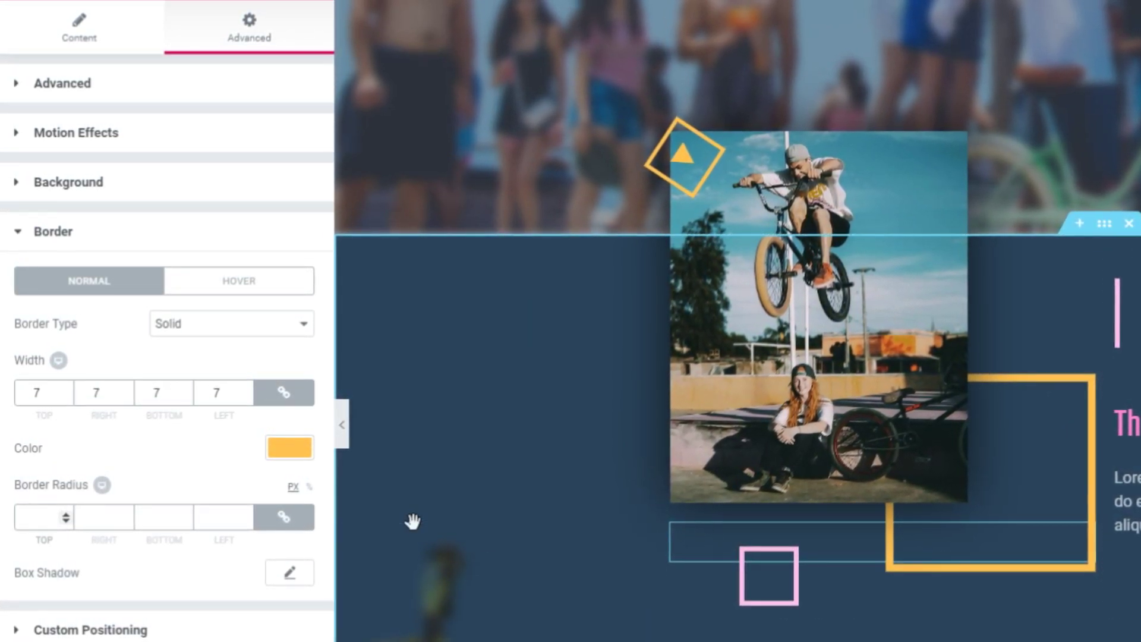
pyautogui.scroll(-5, 1089, 351)
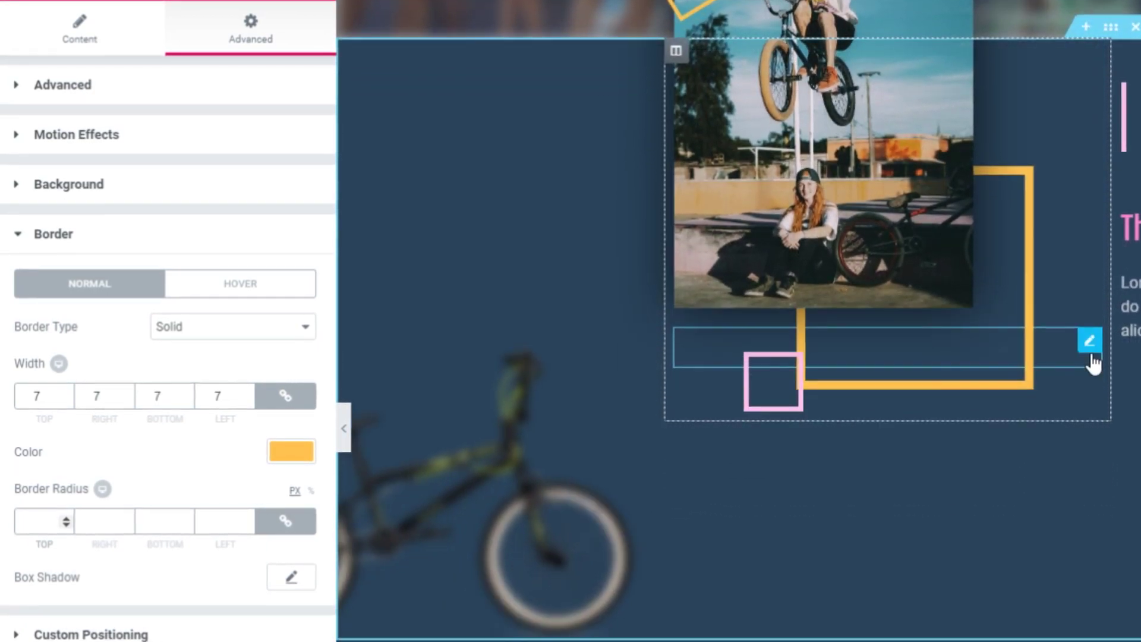
pyautogui.scroll(3, 1089, 354)
# Step: Check Horizontal Scroll (To Left, speed 4, 0–100%), then open Scale (Scale Up, speed 4) and preview
pyautogui.click(145, 142)
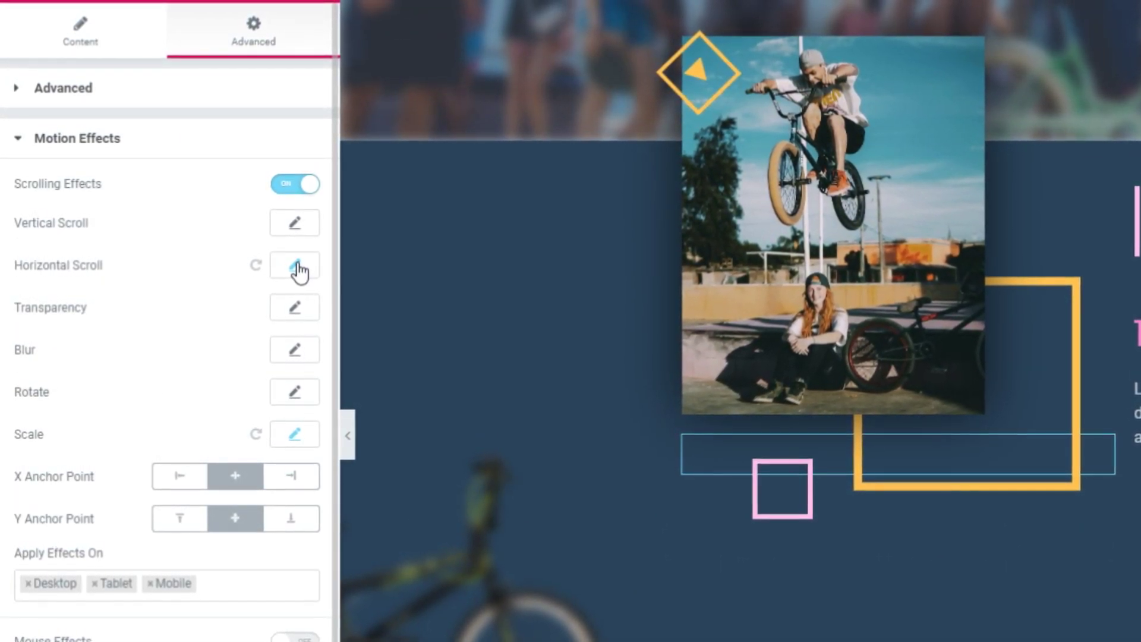
pyautogui.click(294, 267)
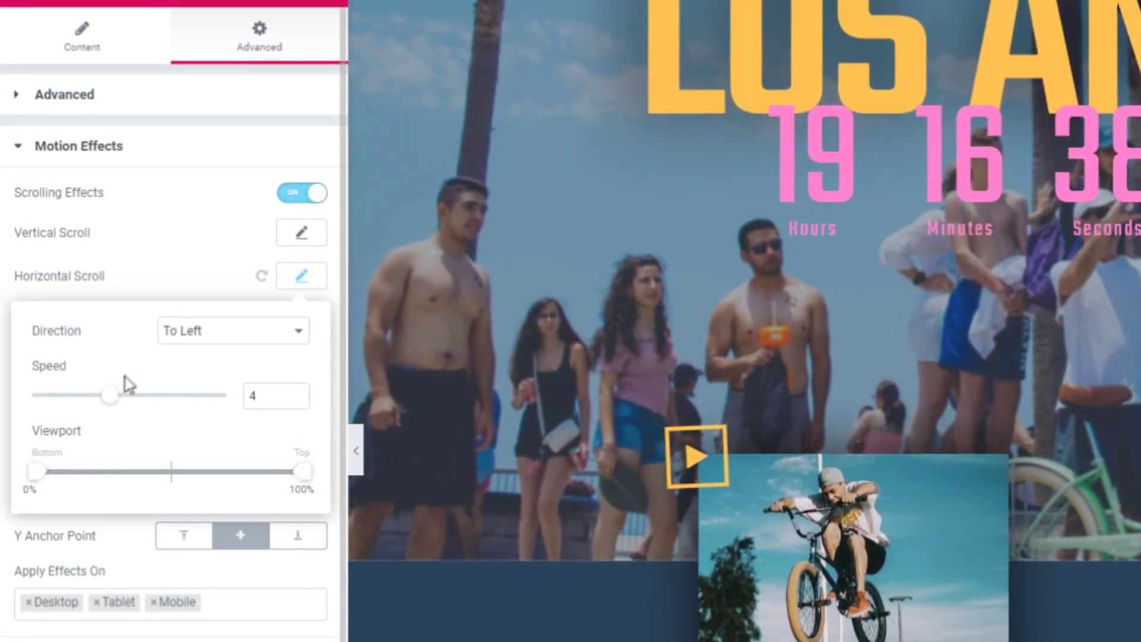
pyautogui.click(186, 275)
pyautogui.click(300, 452)
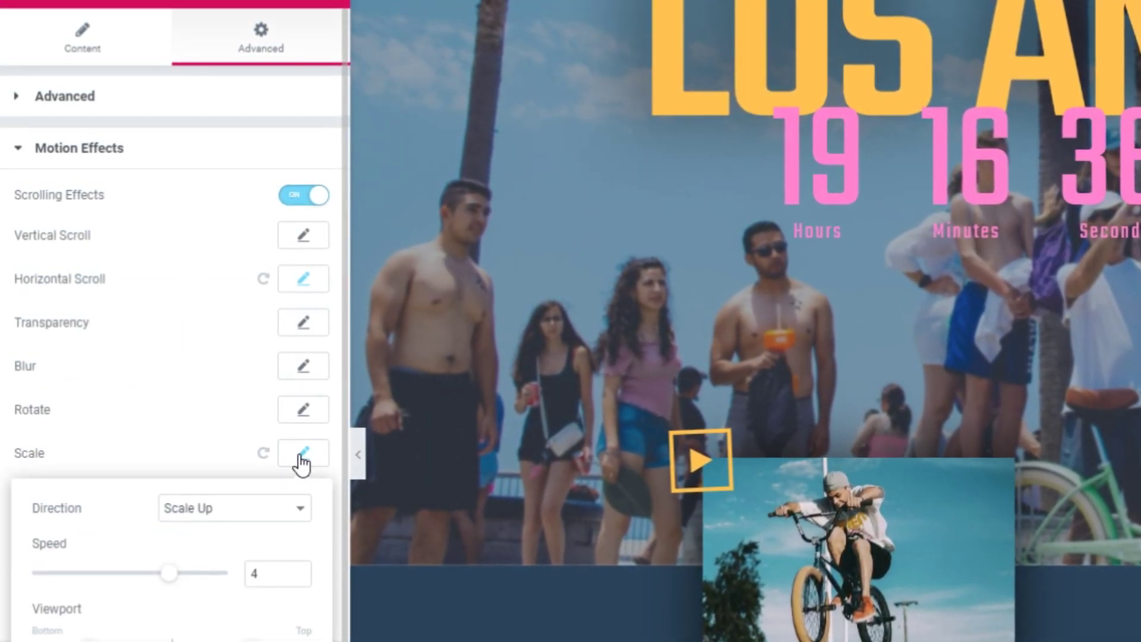
pyautogui.scroll(-10, 901, 395)
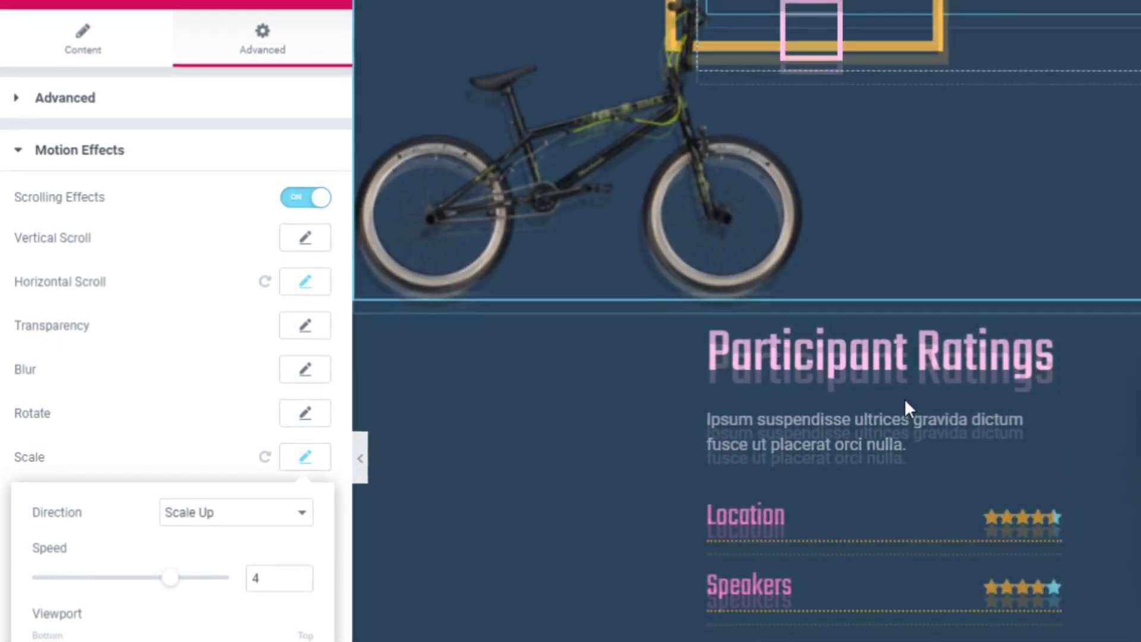
pyautogui.scroll(6, 905, 398)
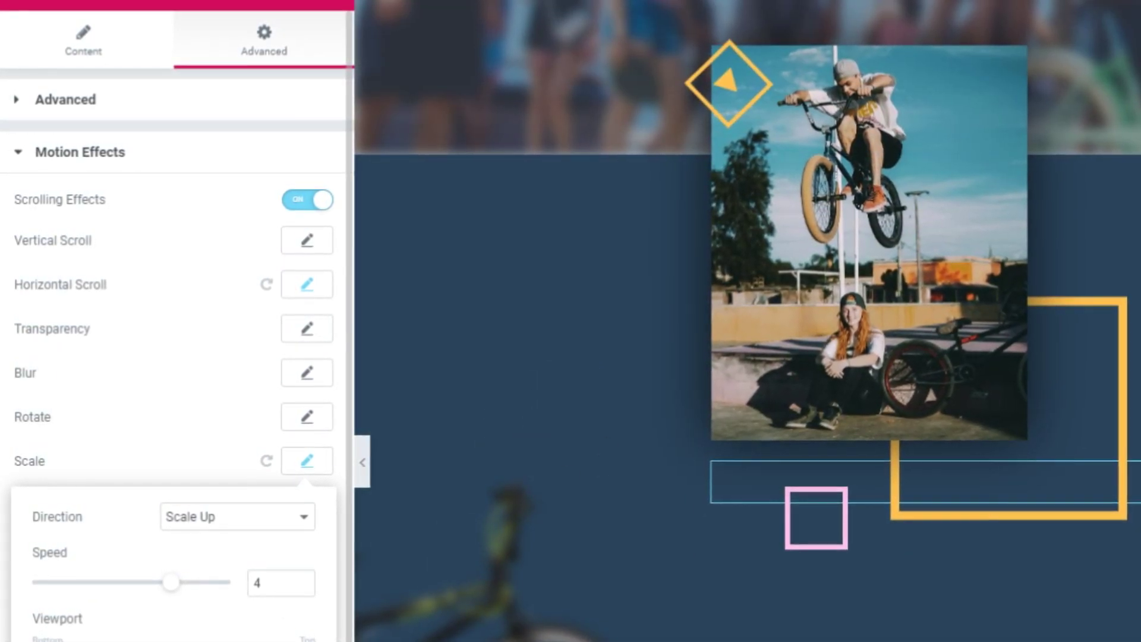
pyautogui.scroll(-5, 886, 603)
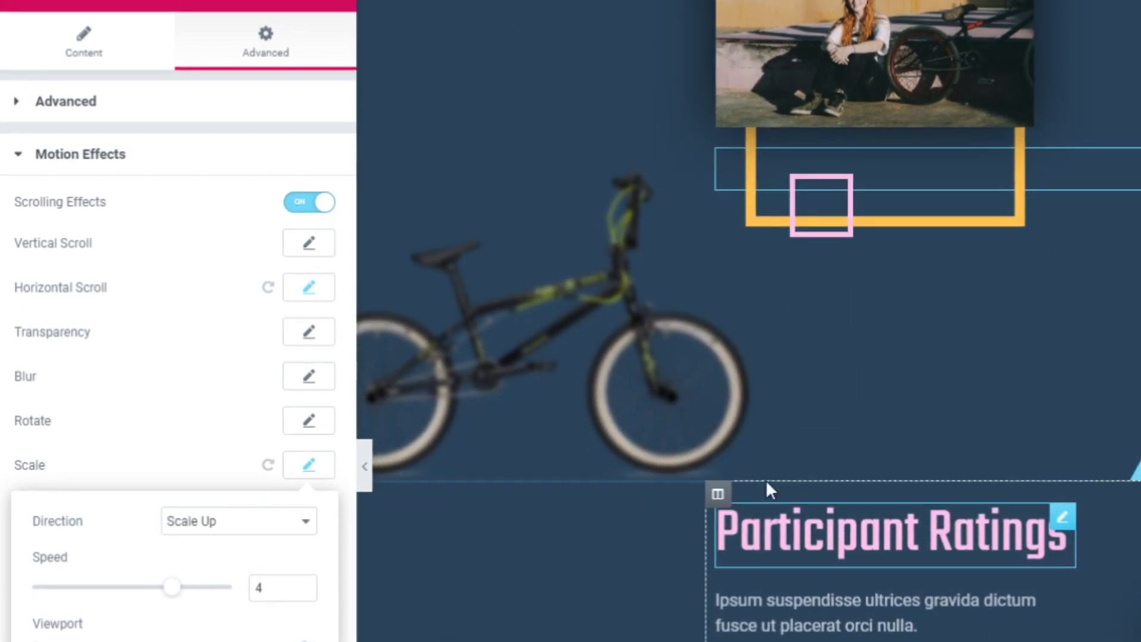
# Step: Select the BMX bike image and open its Custom Positioning position options
pyautogui.click(580, 360)
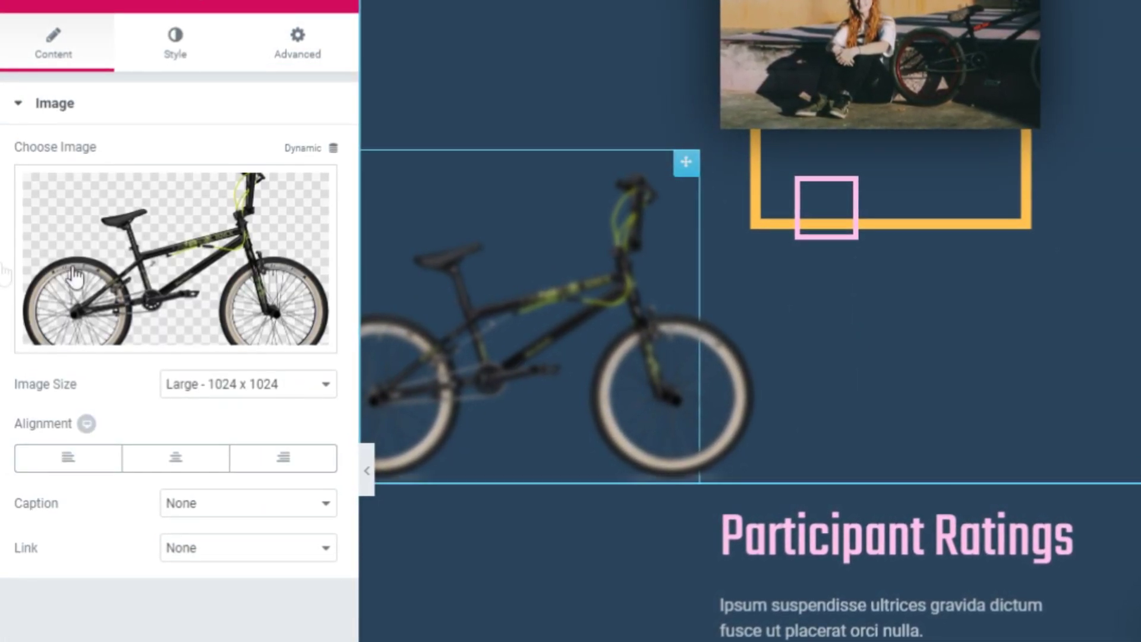
pyautogui.scroll(-5, 1036, 234)
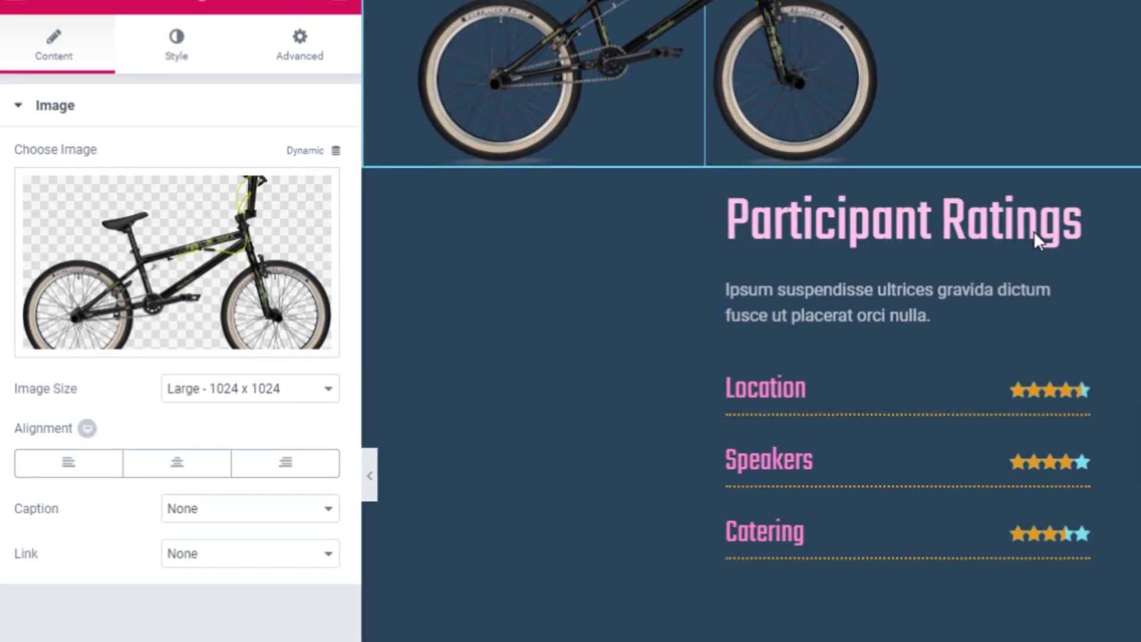
pyautogui.scroll(5, 1034, 231)
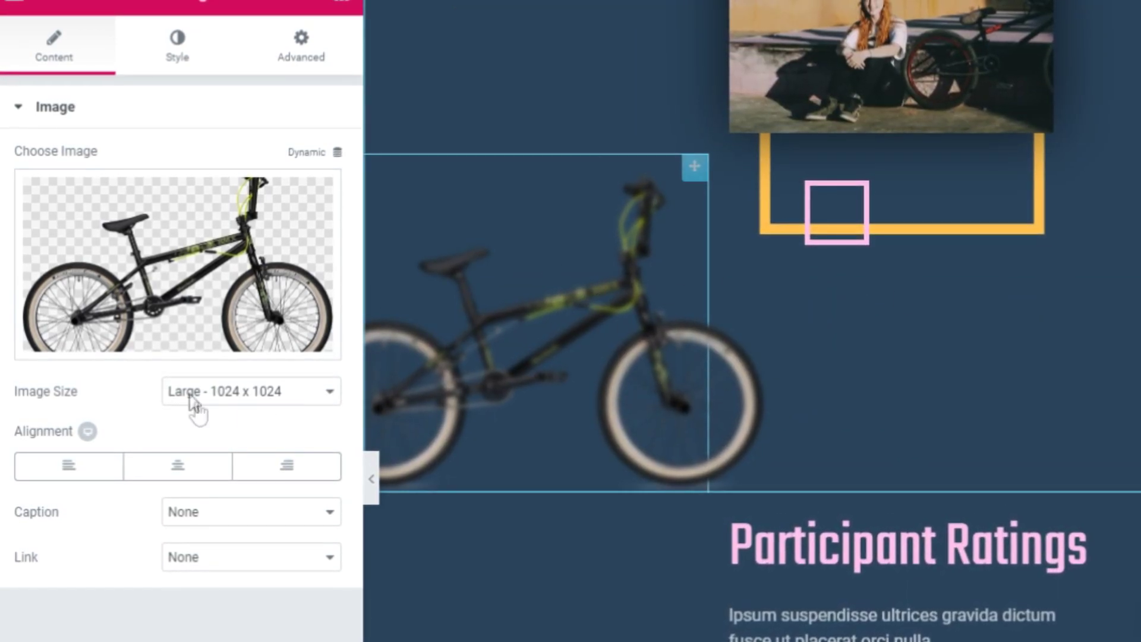
pyautogui.scroll(5, 662, 301)
pyautogui.scroll(-8, 581, 482)
pyautogui.scroll(3, 683, 265)
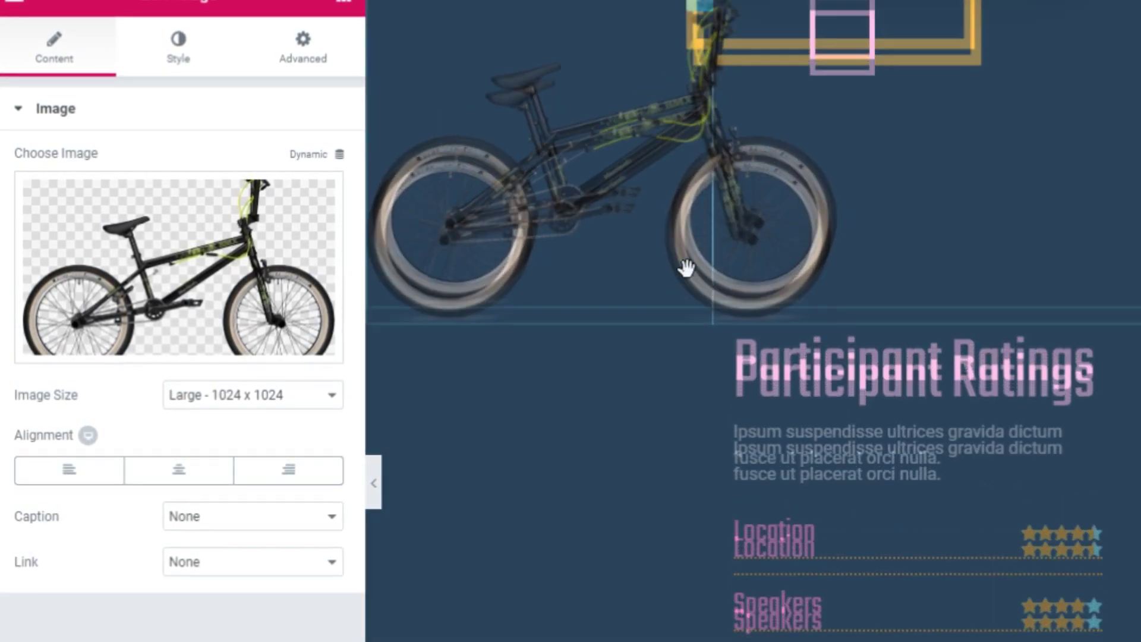
pyautogui.click(294, 54)
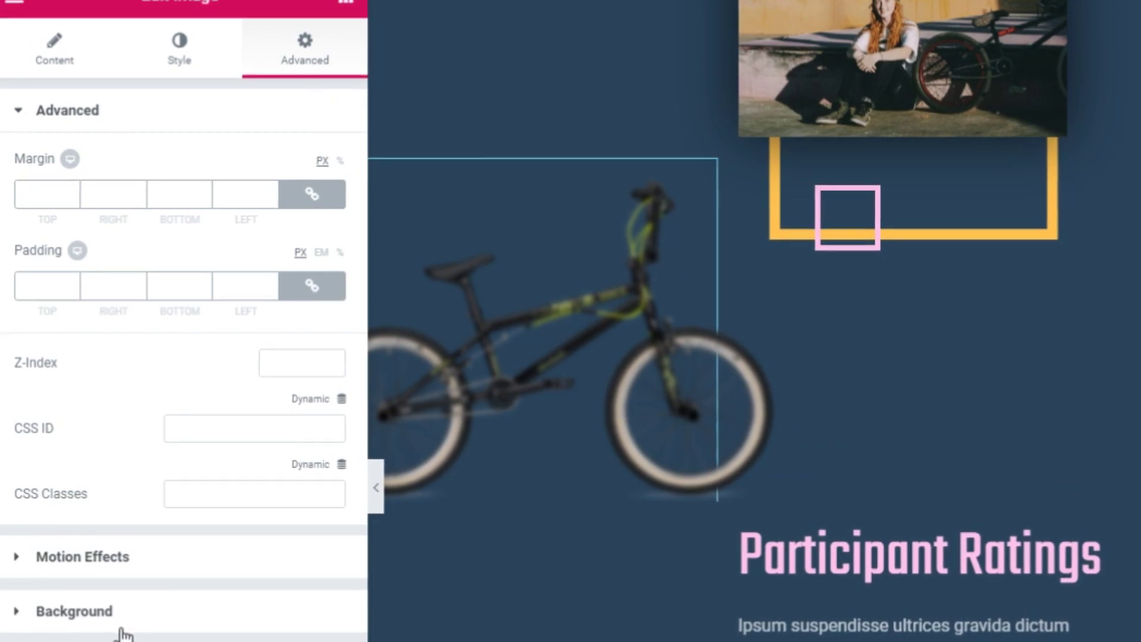
pyautogui.click(67, 111)
pyautogui.click(99, 332)
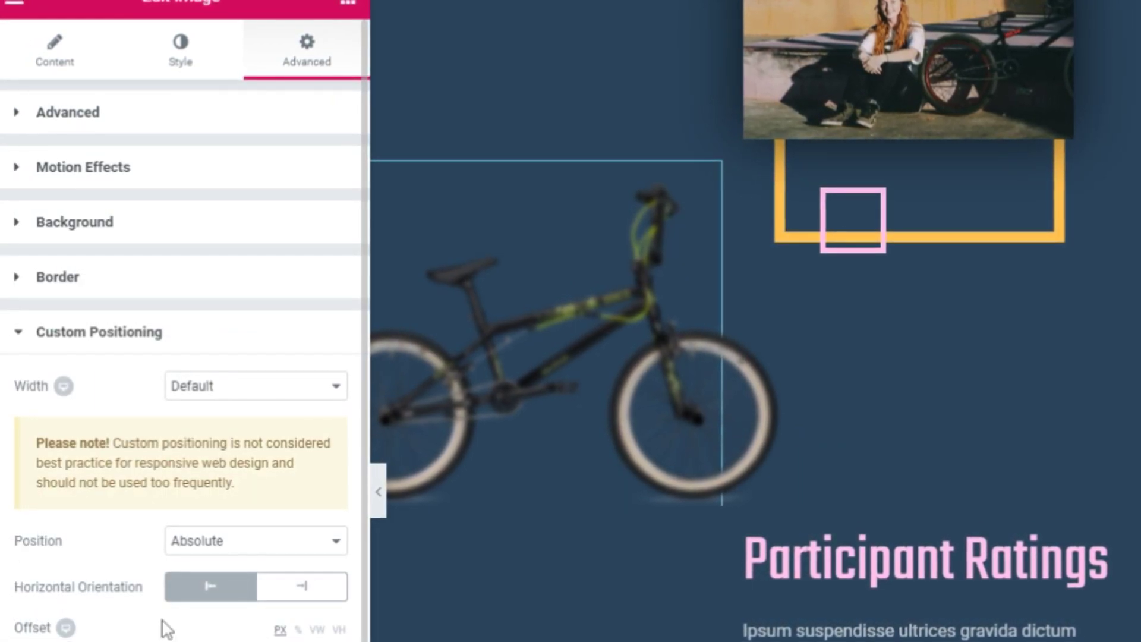
pyautogui.click(172, 542)
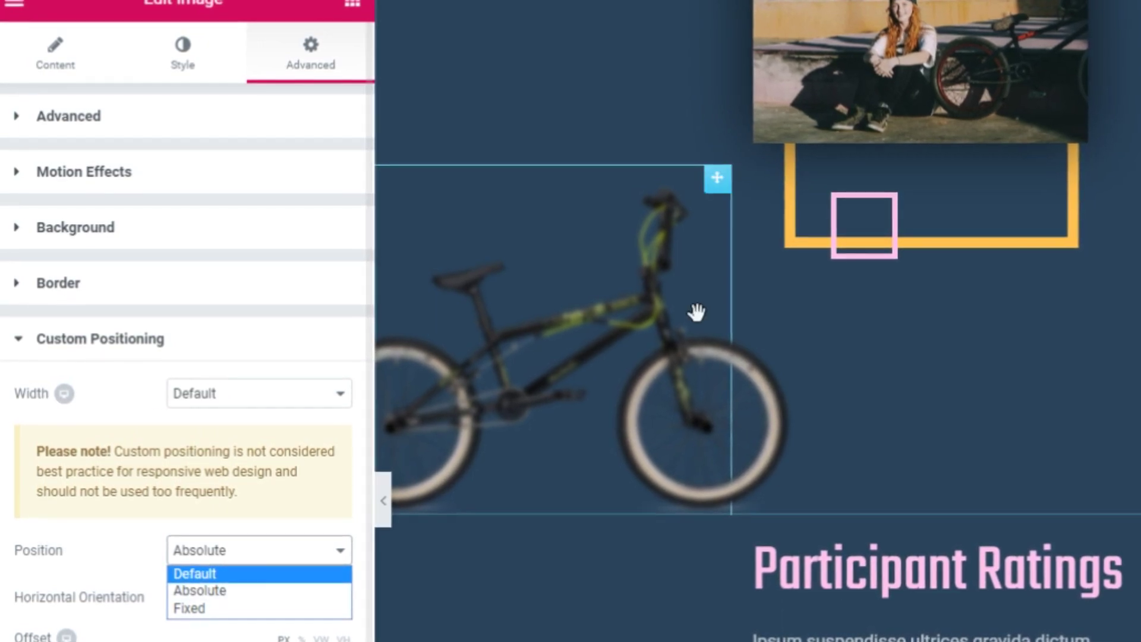
# Step: Set Position to Absolute and drag the bike to offsets -365 px horizontal, 254 px vertical
pyautogui.click(644, 309)
pyautogui.moveTo(644, 310); pyautogui.dragTo(1118, 318)
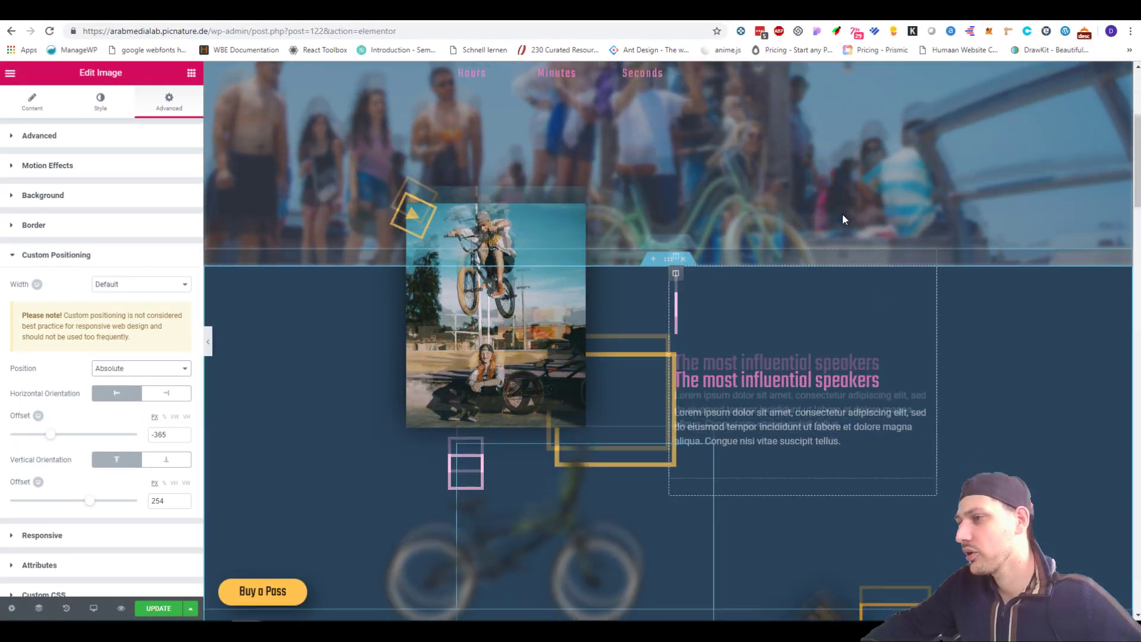
pyautogui.scroll(-8, 843, 220)
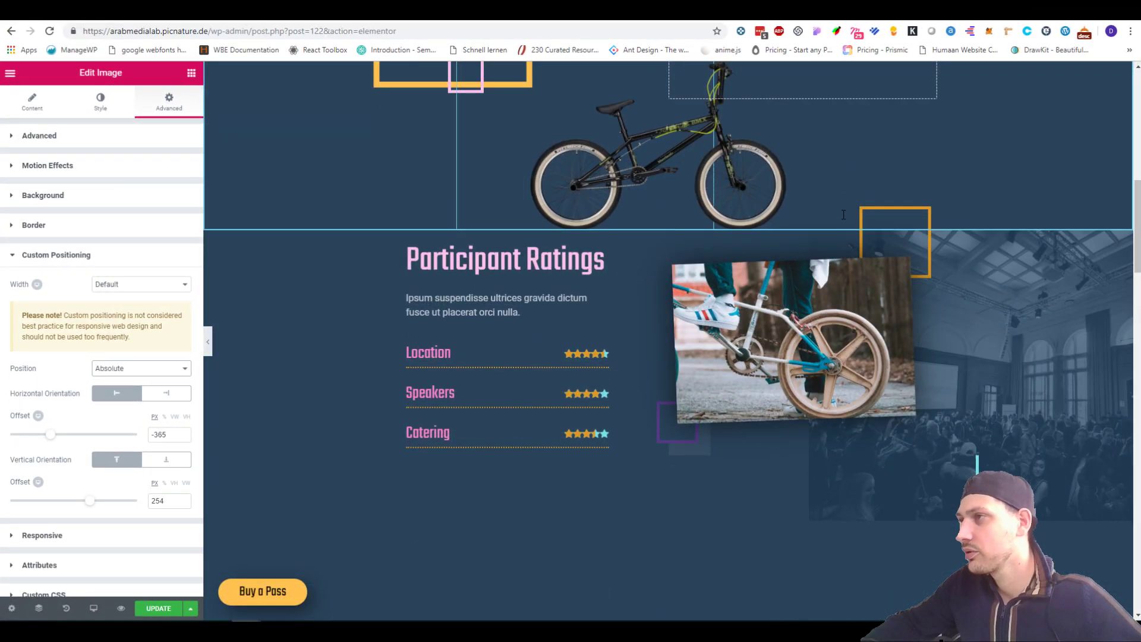
pyautogui.scroll(4, 843, 214)
pyautogui.scroll(-4, 843, 214)
pyautogui.scroll(2, 843, 214)
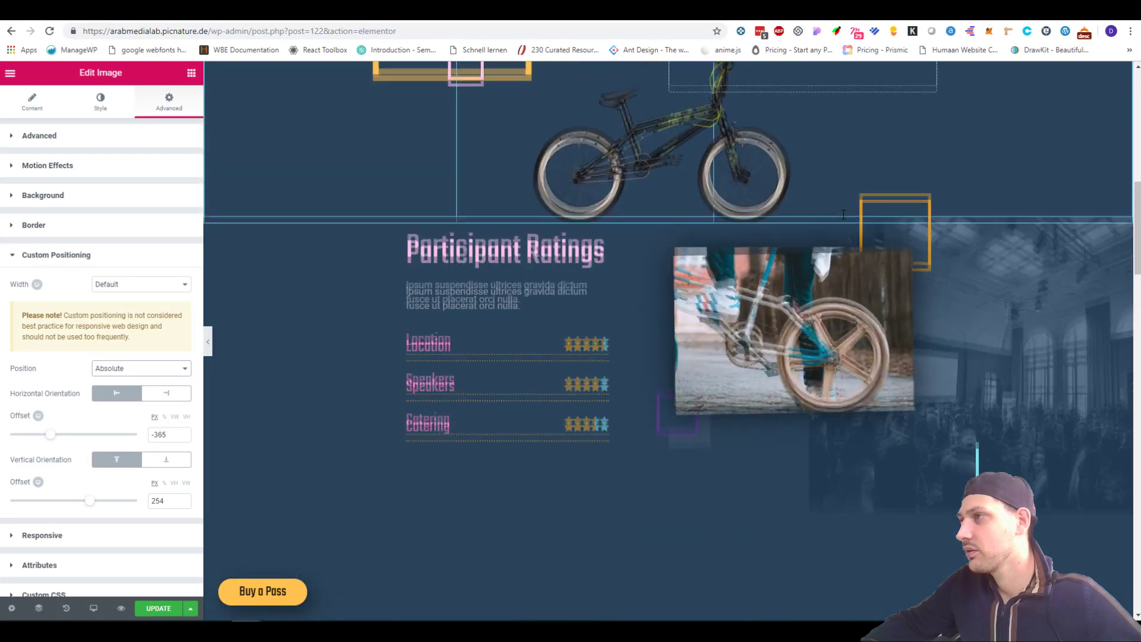
pyautogui.scroll(-1, 843, 214)
pyautogui.scroll(1, 842, 214)
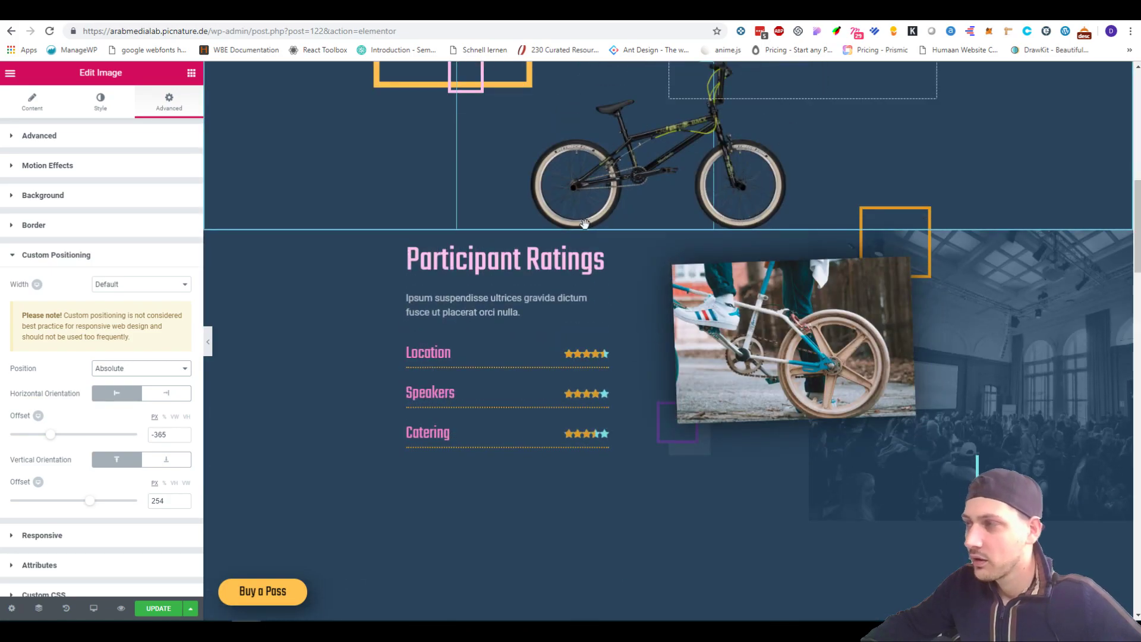
# Step: Change the bike's Fade In blur to level 2 over a 20%–85% viewport and preview it
pyautogui.click(48, 165)
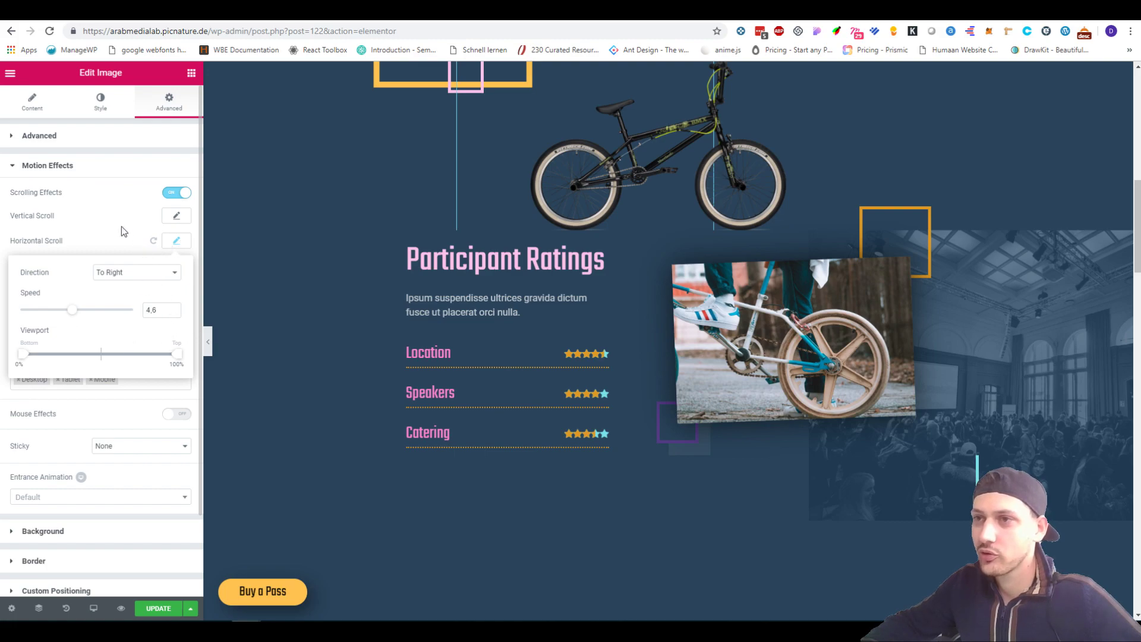
pyautogui.click(120, 226)
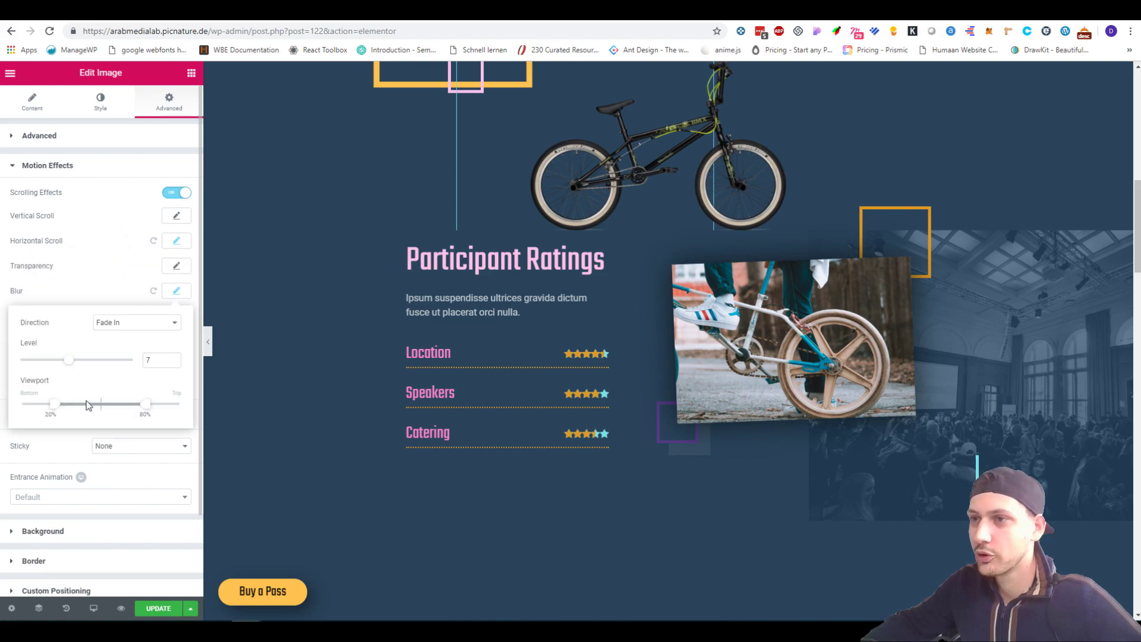
pyautogui.scroll(6, 687, 283)
pyautogui.scroll(5, 686, 281)
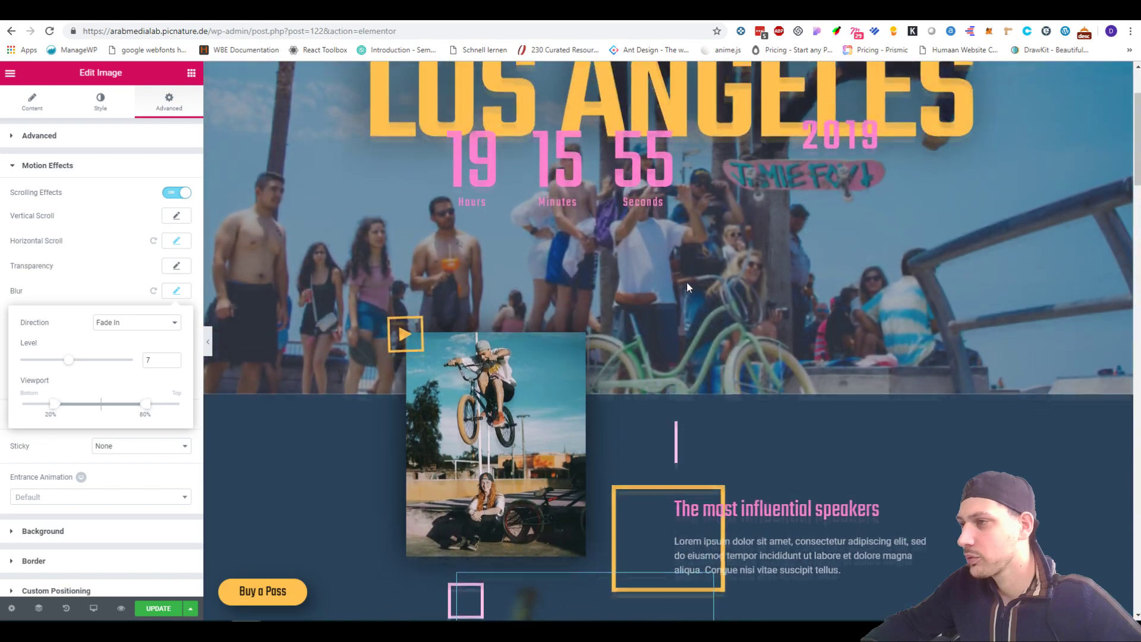
pyautogui.scroll(-6, 687, 282)
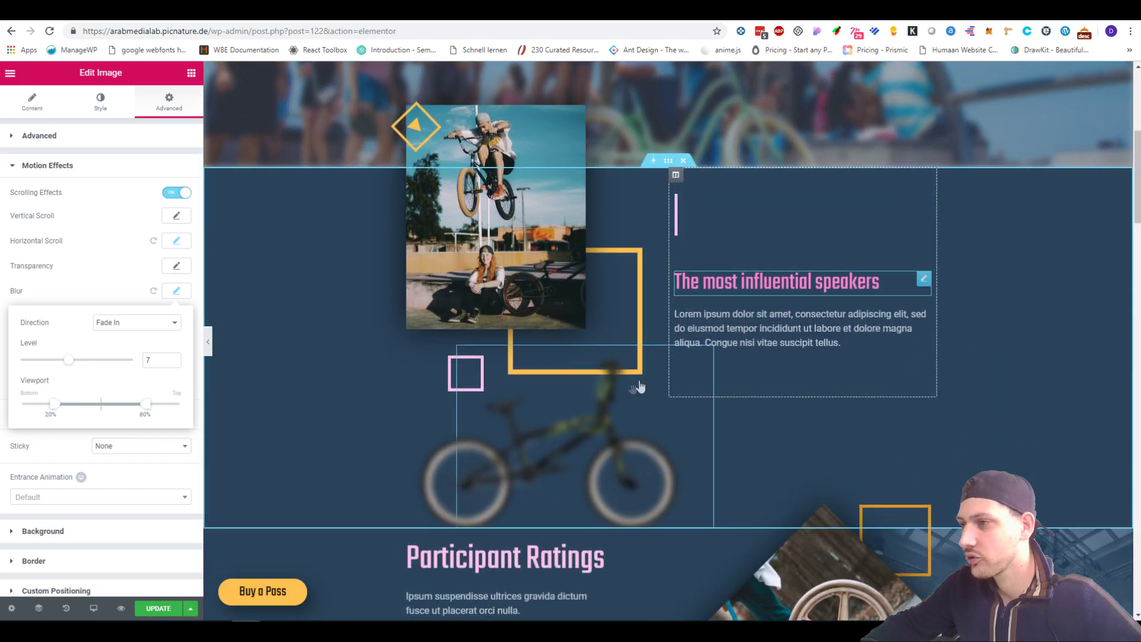
pyautogui.scroll(-5, 604, 356)
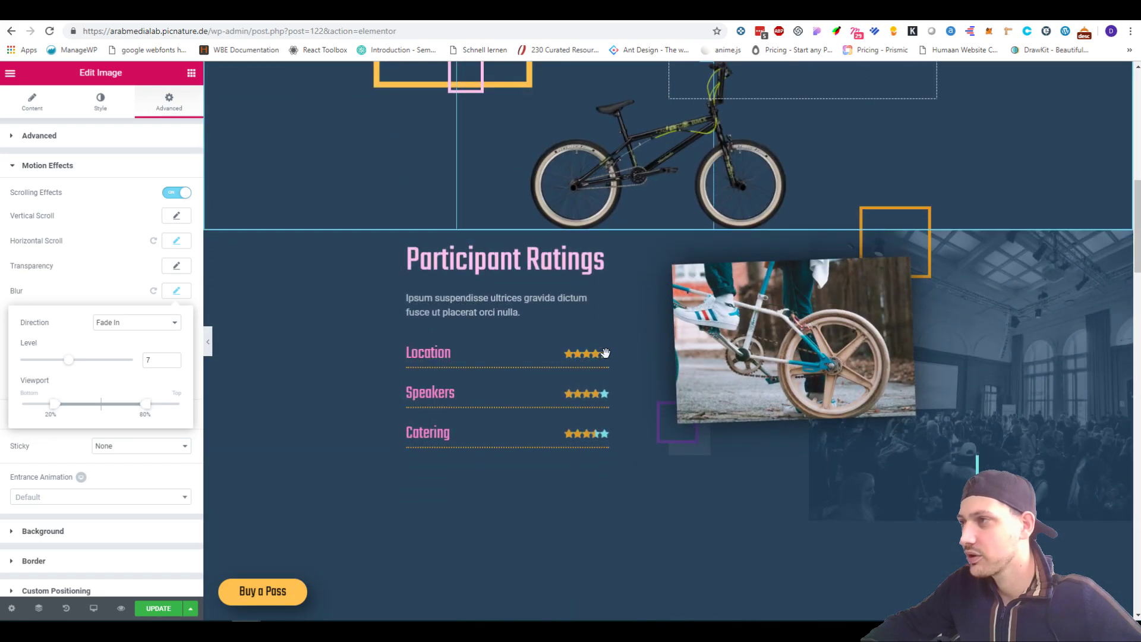
pyautogui.scroll(5, 599, 196)
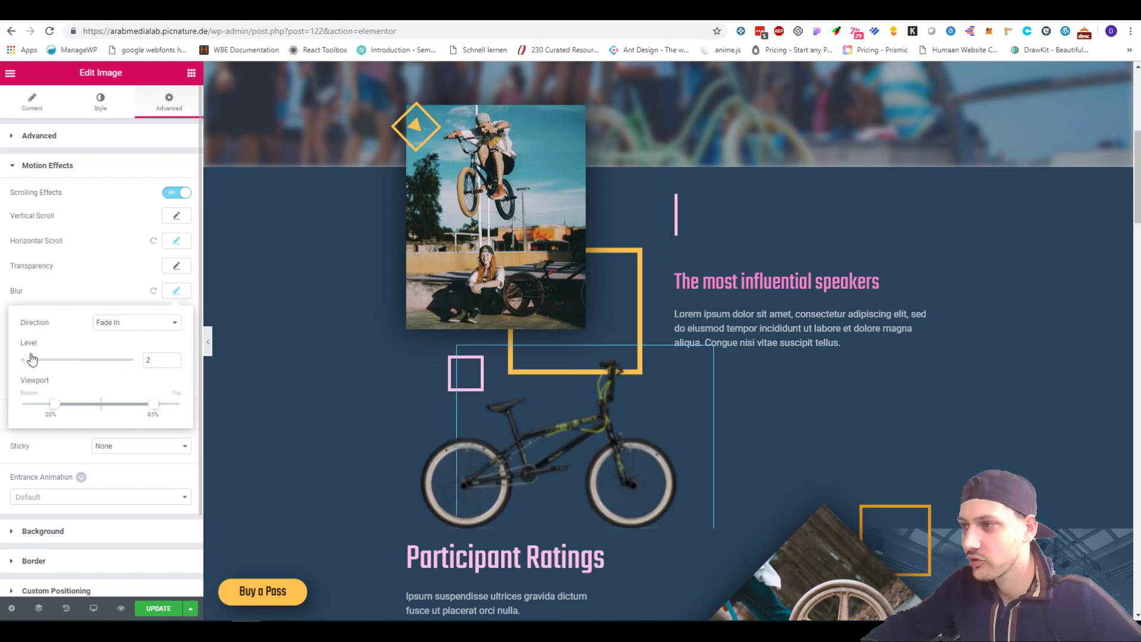
pyautogui.scroll(6, 761, 212)
pyautogui.scroll(-6, 761, 212)
pyautogui.scroll(-5, 762, 212)
pyautogui.scroll(-2, 764, 215)
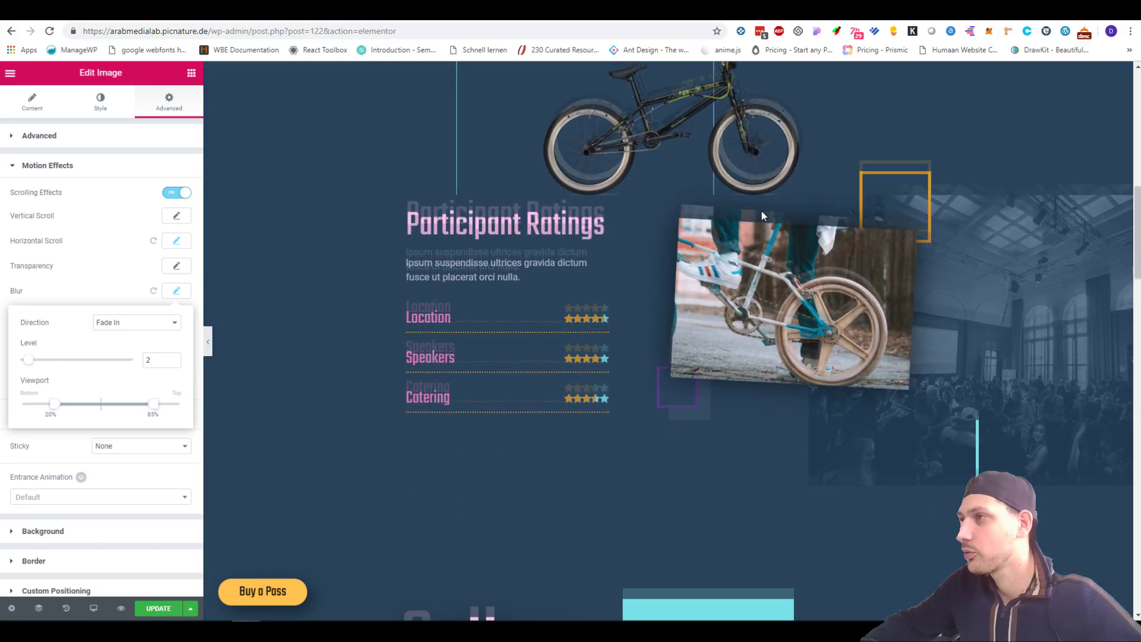
pyautogui.scroll(1, 762, 212)
pyautogui.scroll(-1, 761, 212)
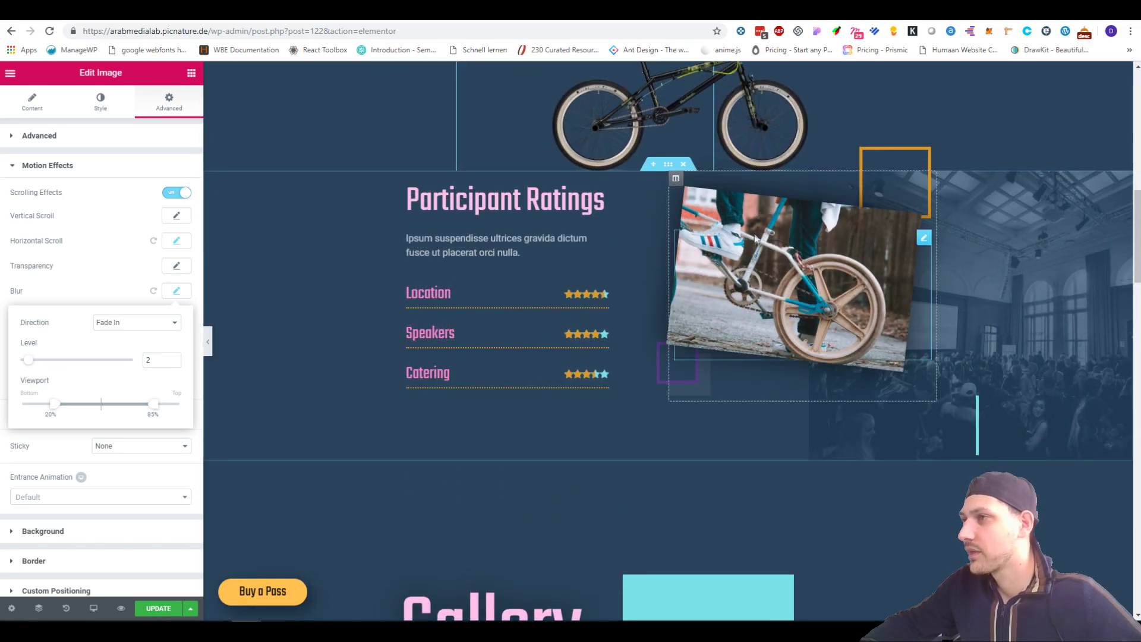
# Step: Open the wheel photo's Rotate effect (To Right, speed 1, 0–100% viewport) and scroll to preview
pyautogui.click(925, 239)
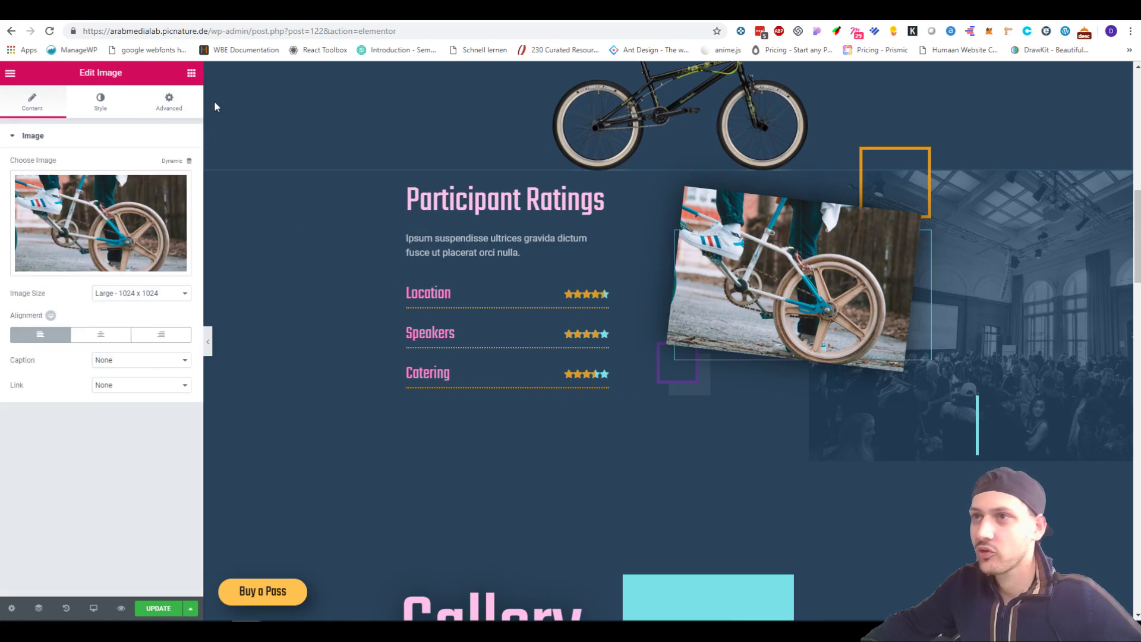
pyautogui.click(170, 102)
pyautogui.click(79, 389)
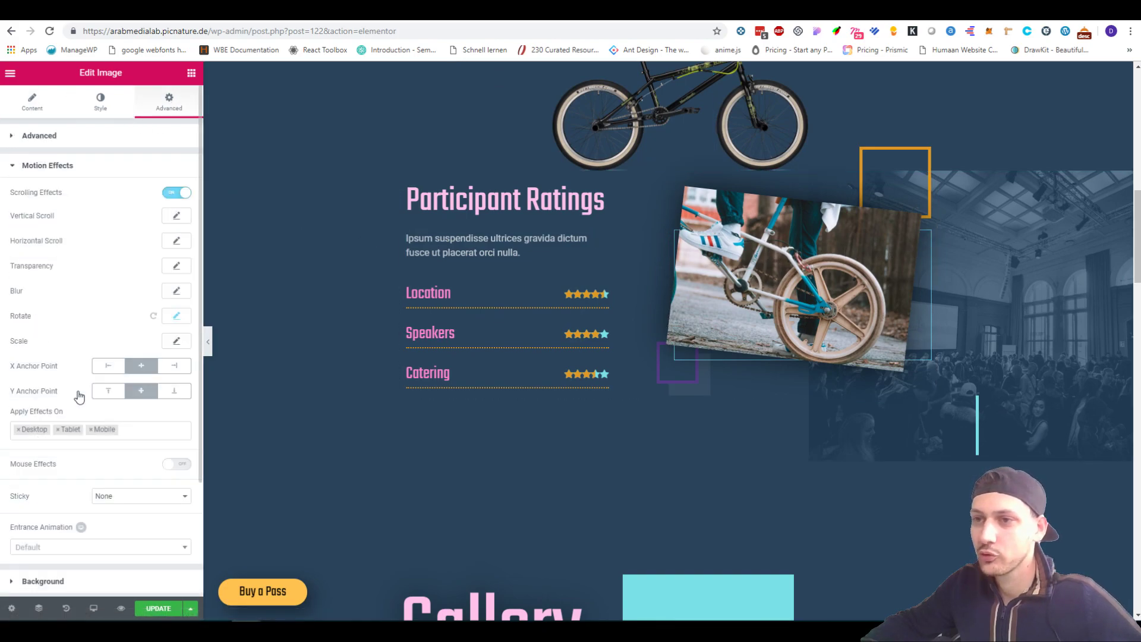
pyautogui.click(176, 316)
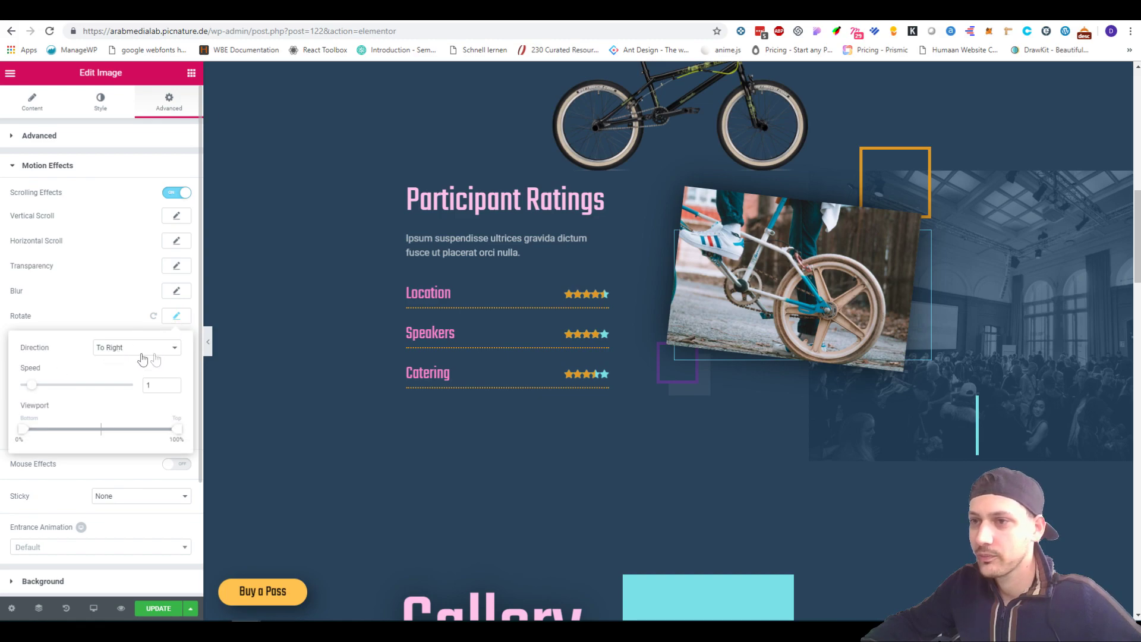
pyautogui.scroll(-7, 612, 348)
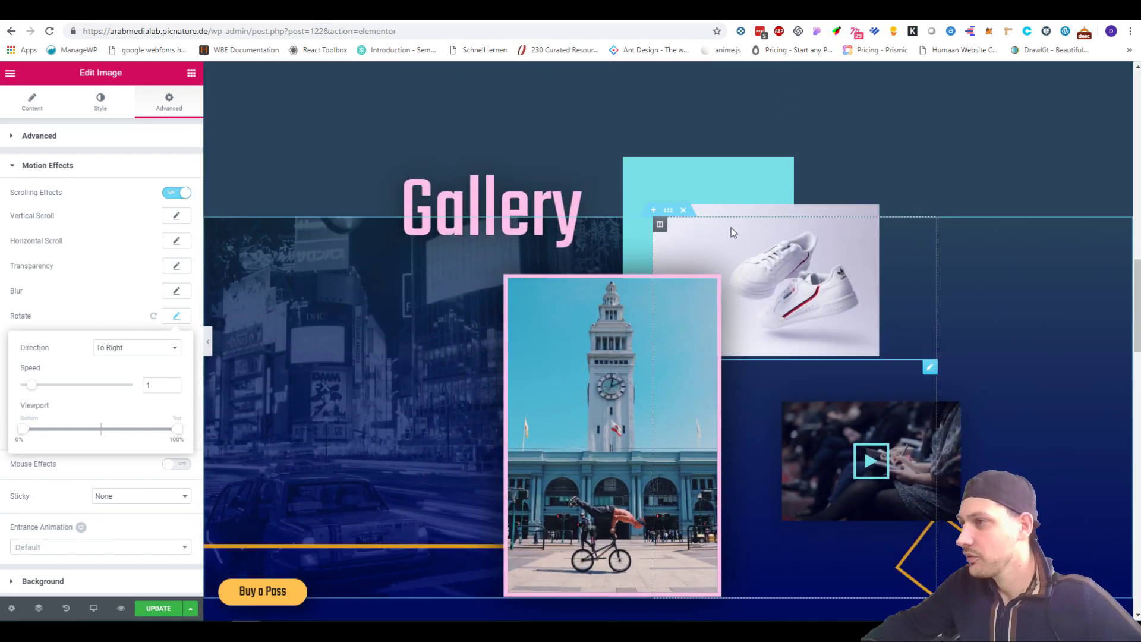
pyautogui.scroll(6, 652, 149)
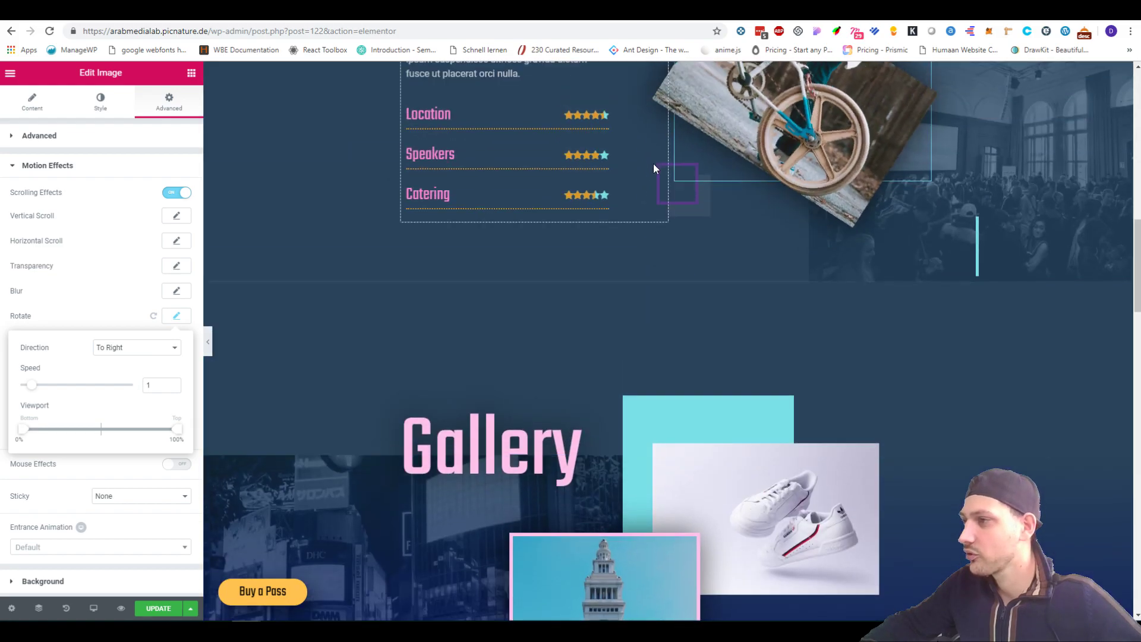
pyautogui.scroll(-6, 653, 167)
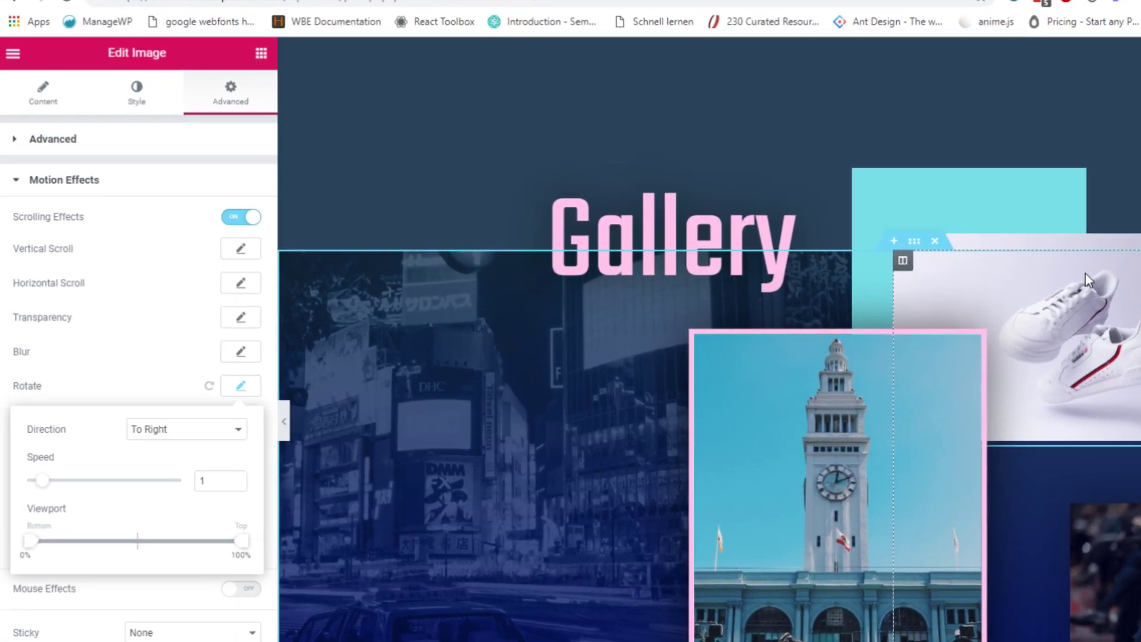
# Step: Open the shoe image's Motion Effects under its Advanced settings
pyautogui.click(951, 309)
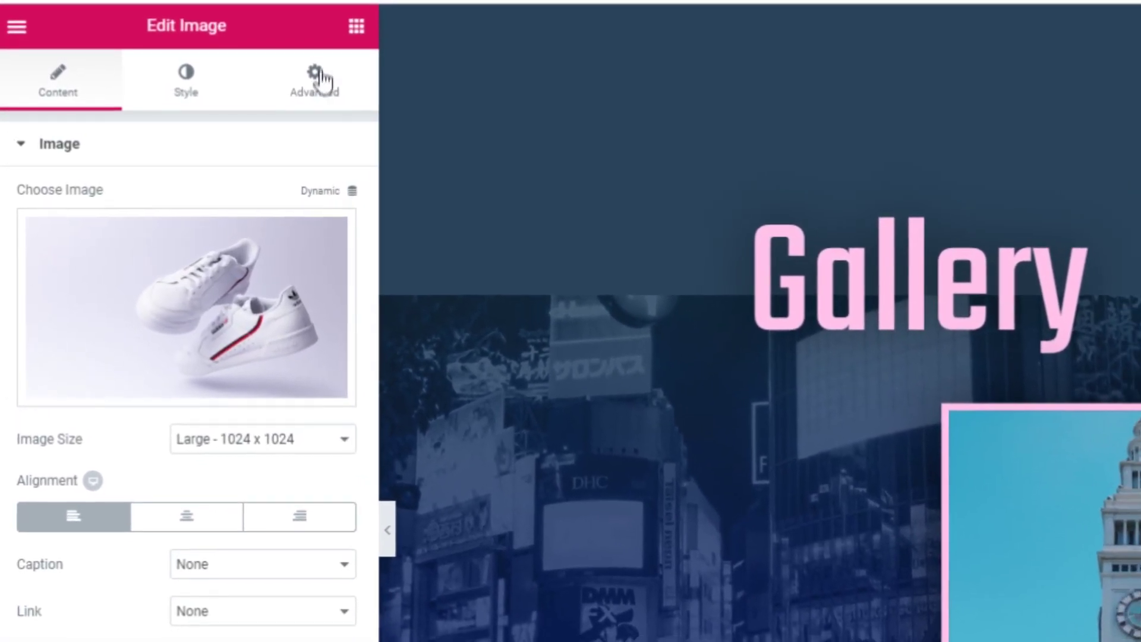
pyautogui.click(321, 77)
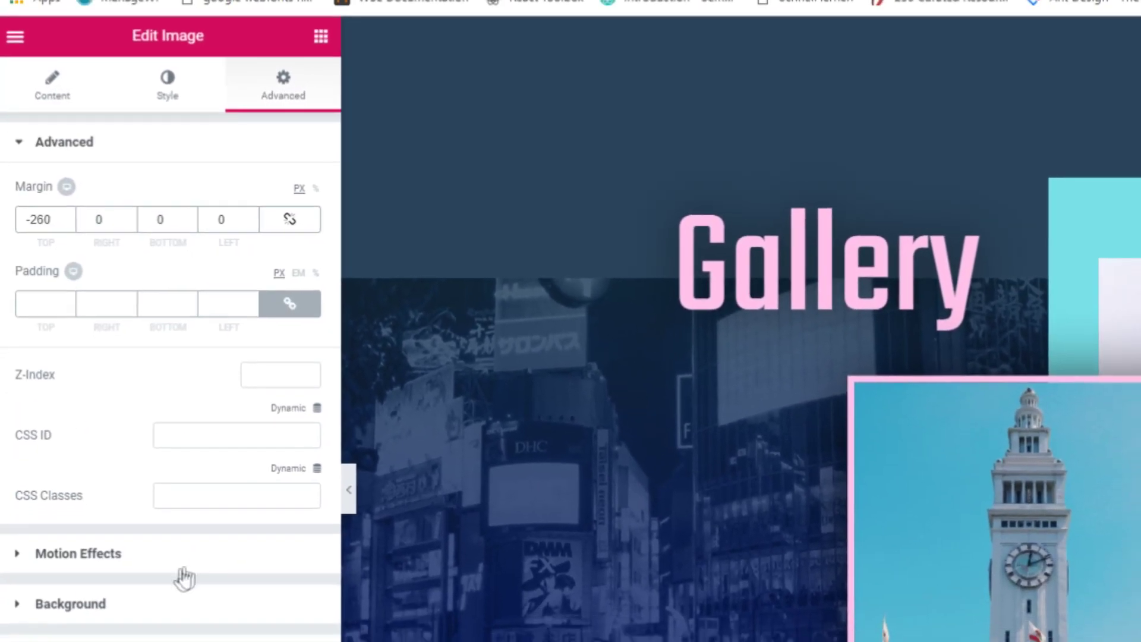
pyautogui.click(169, 552)
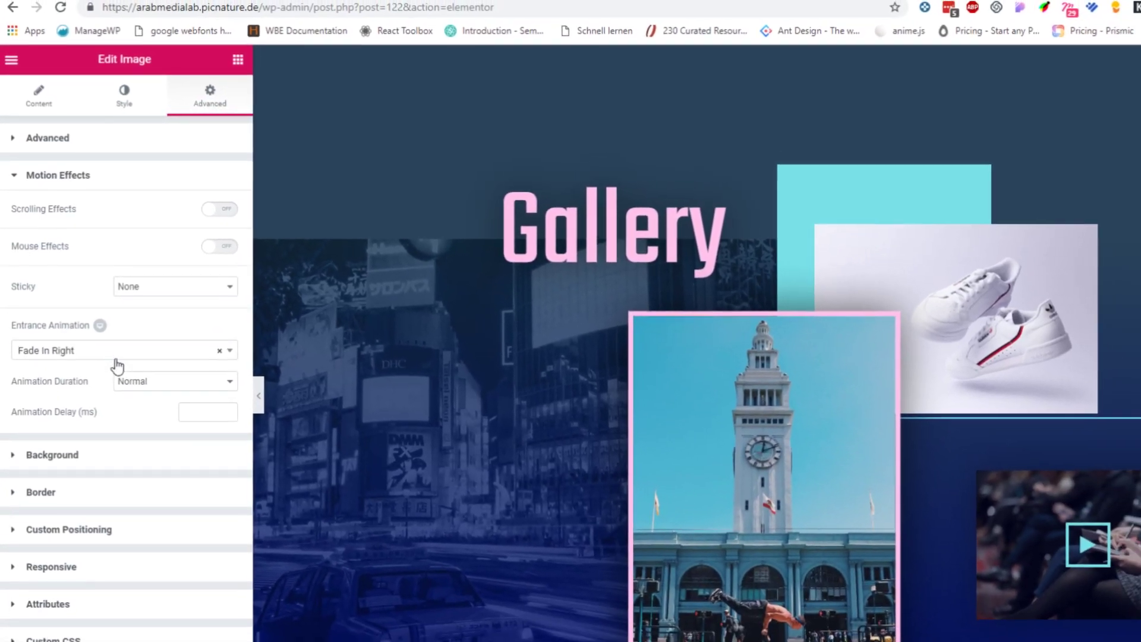
# Step: Try Fade In Left as its entrance animation, then set it back to Fade In Right
pyautogui.click(119, 360)
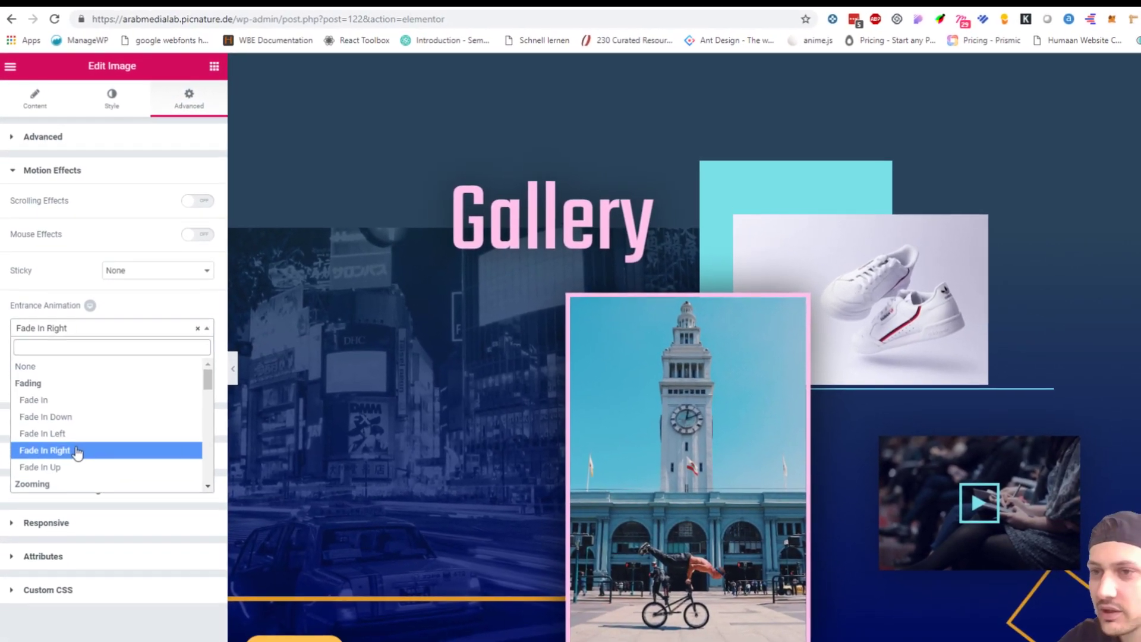
pyautogui.click(78, 452)
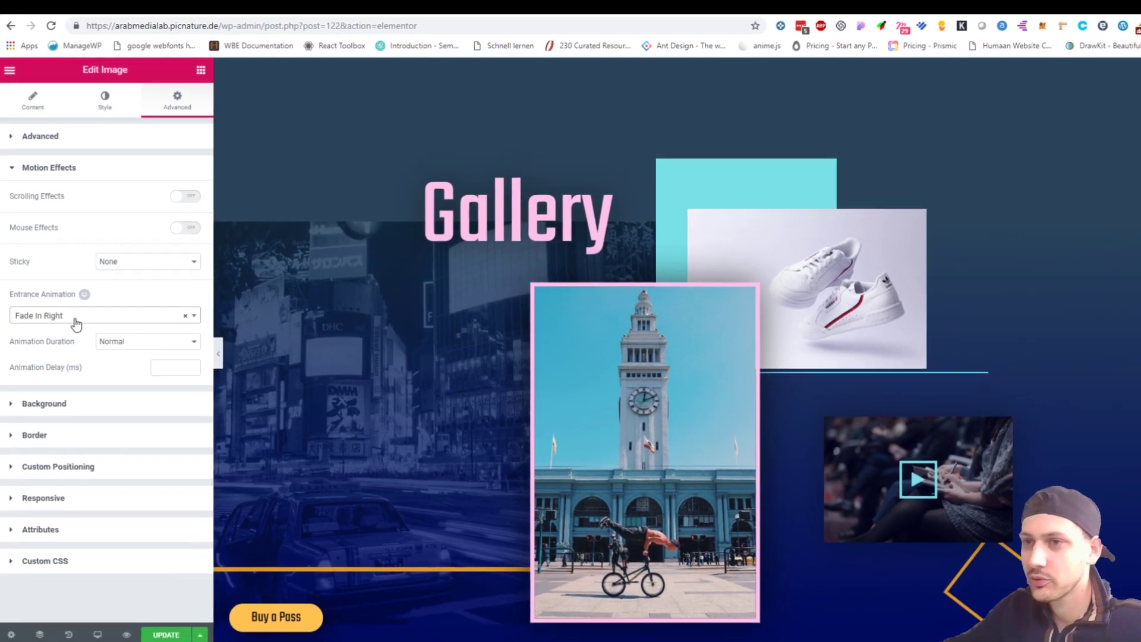
pyautogui.click(80, 327)
pyautogui.click(65, 433)
pyautogui.click(68, 306)
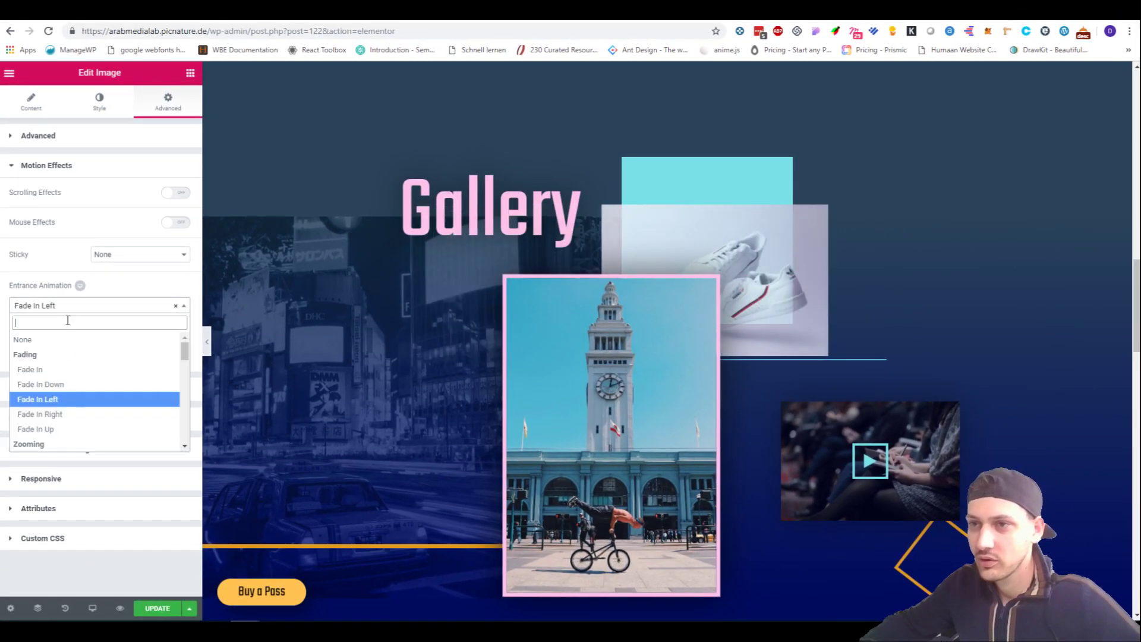
pyautogui.click(69, 413)
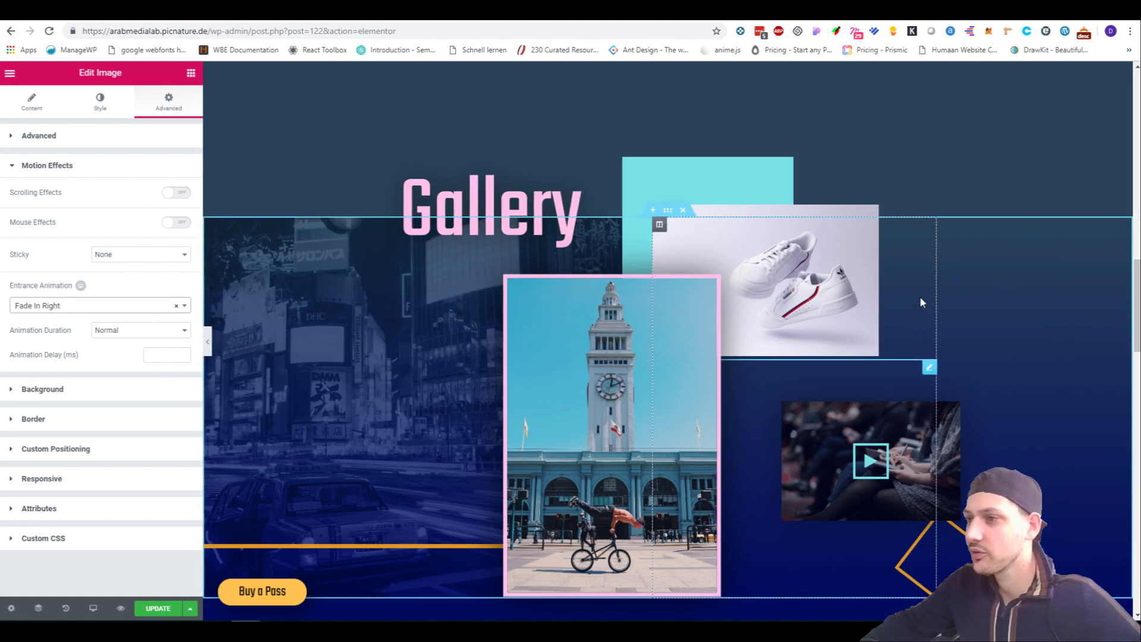
# Step: Show the clock-tower image's Scale Up effect (speed 4, viewport 20%–80%) and scroll to watch it grow
pyautogui.scroll(-2, 780, 253)
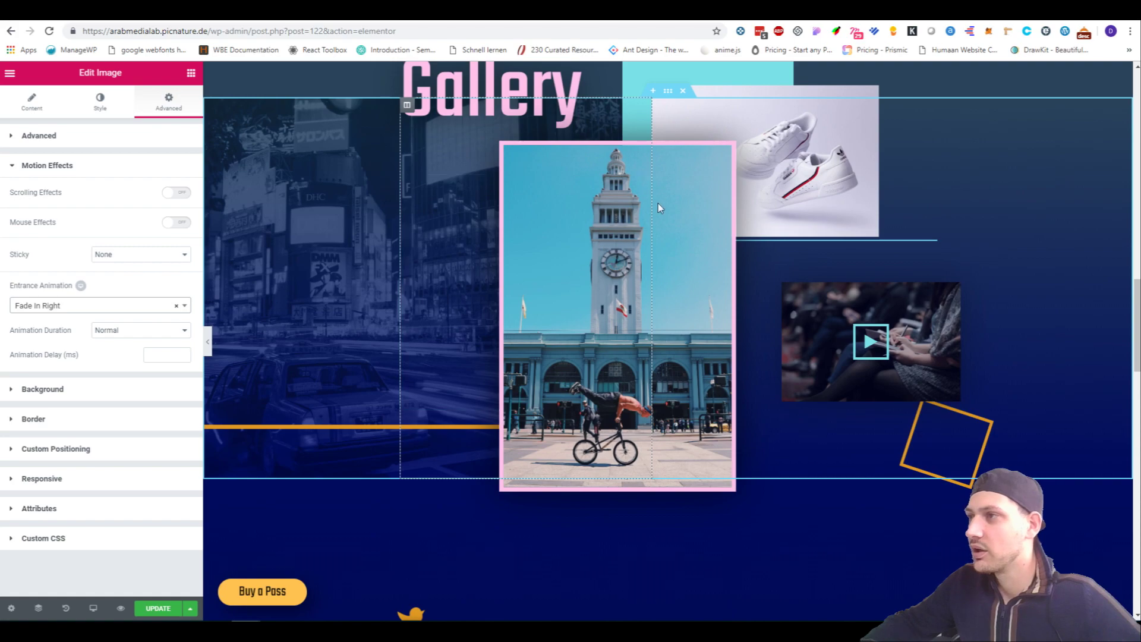
pyautogui.click(644, 183)
pyautogui.click(167, 108)
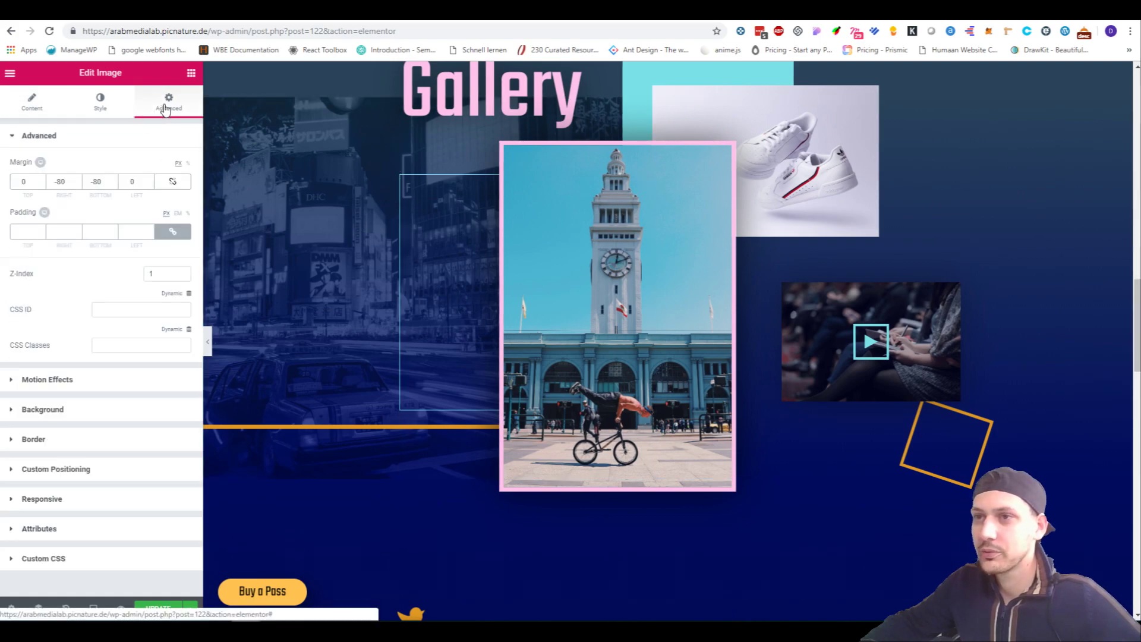
pyautogui.click(70, 385)
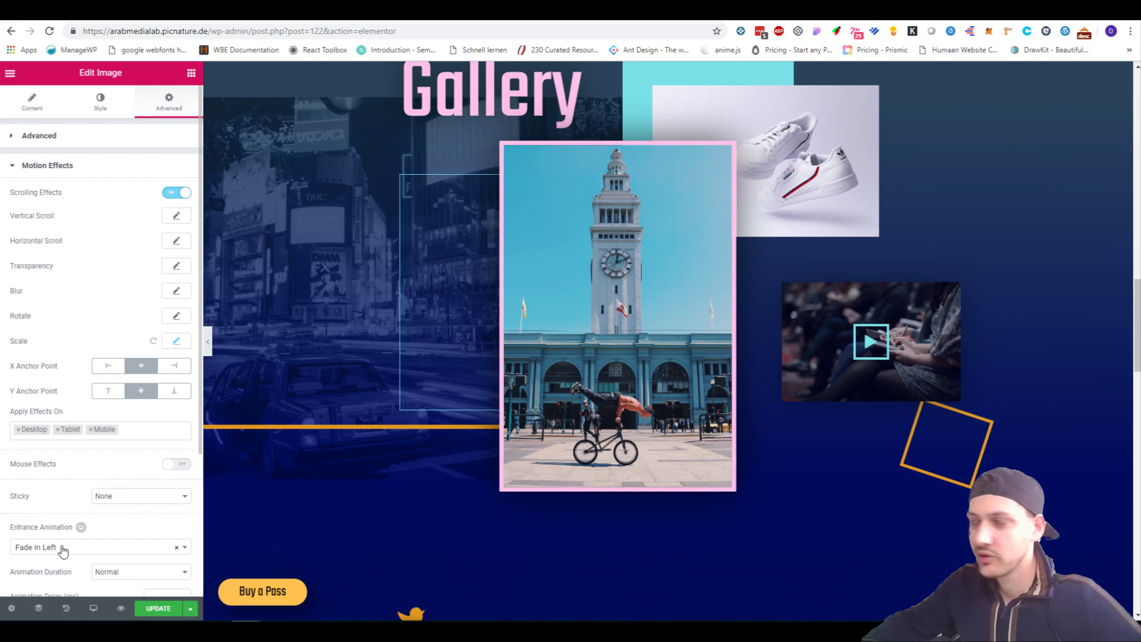
pyautogui.click(165, 346)
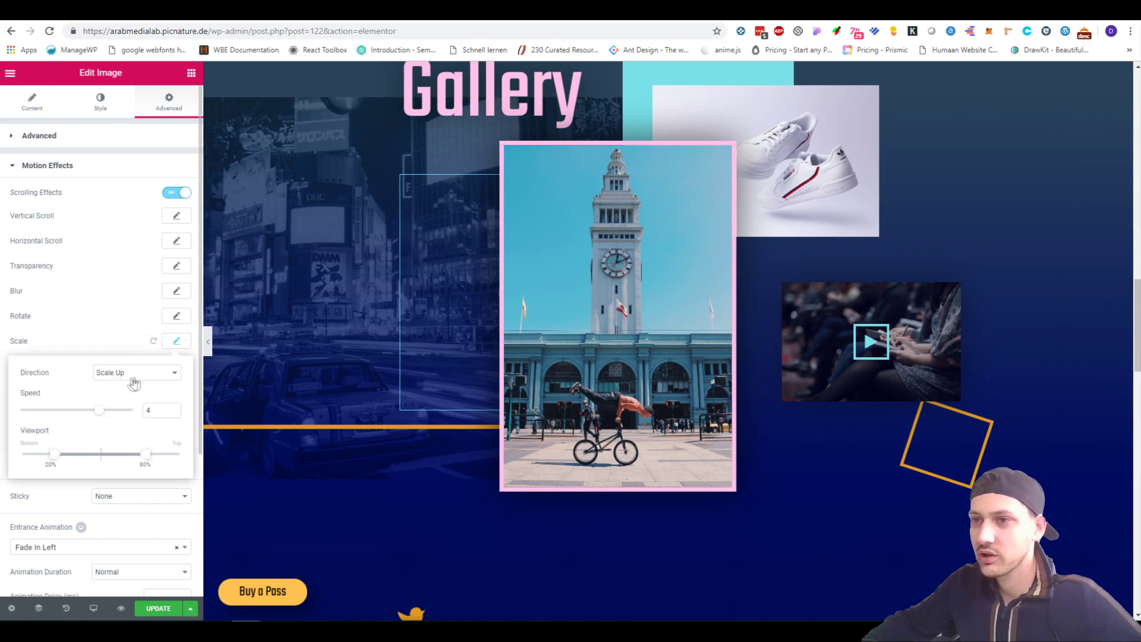
pyautogui.scroll(-3, 647, 192)
pyautogui.scroll(-3, 654, 238)
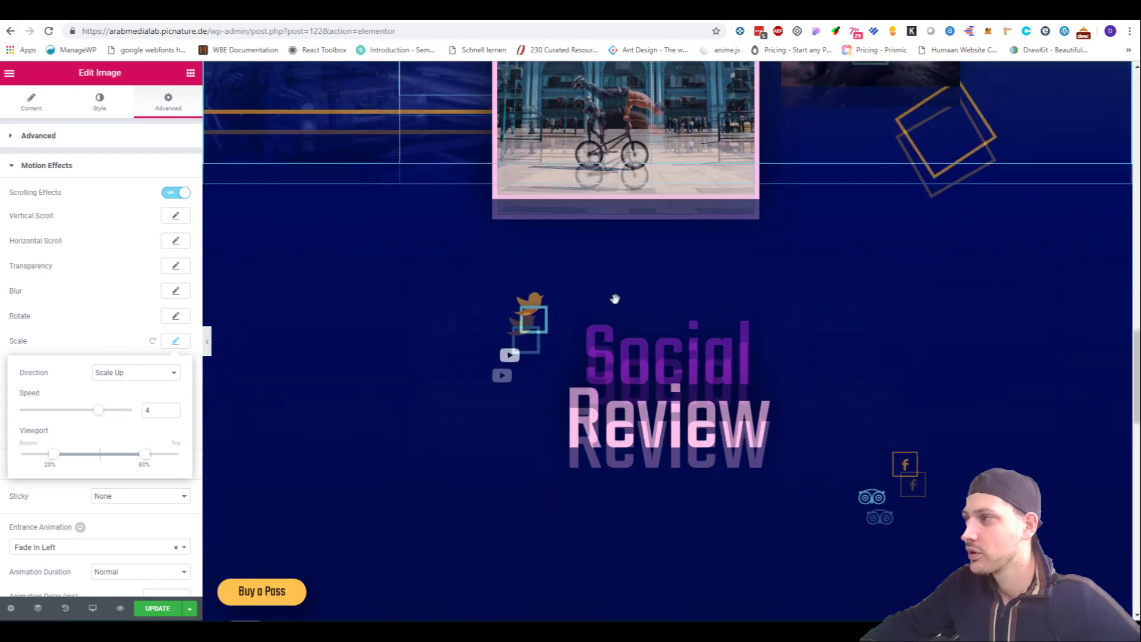
pyautogui.scroll(4, 630, 247)
# Step: Open the gold square decoration's Rotate To Left scroll effect settings
pyautogui.click(951, 391)
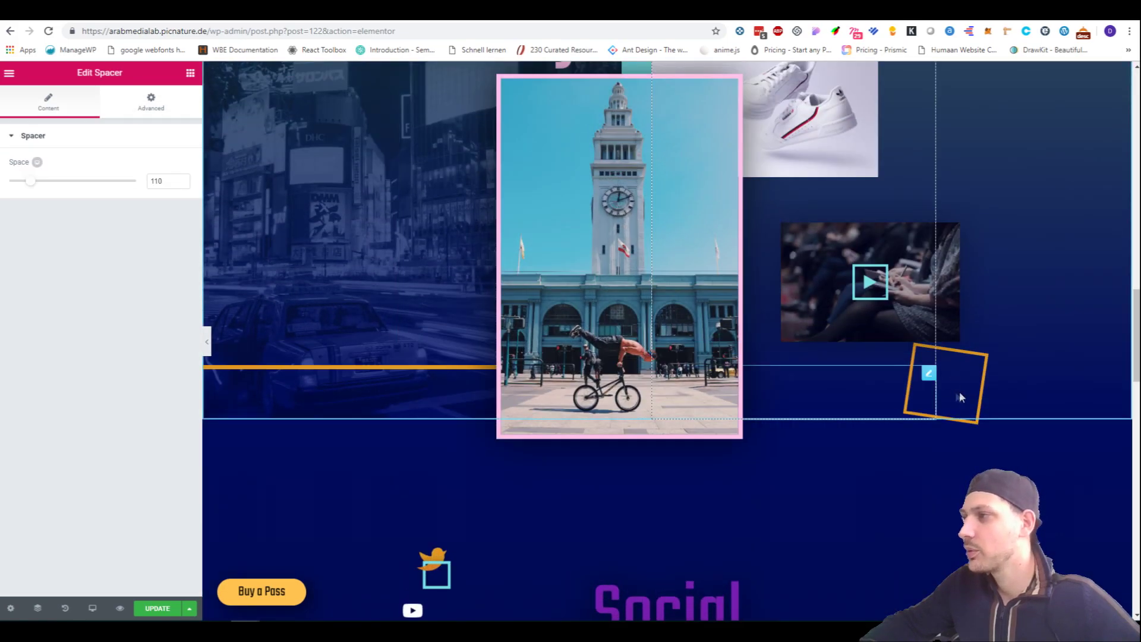
pyautogui.click(182, 102)
pyautogui.click(87, 378)
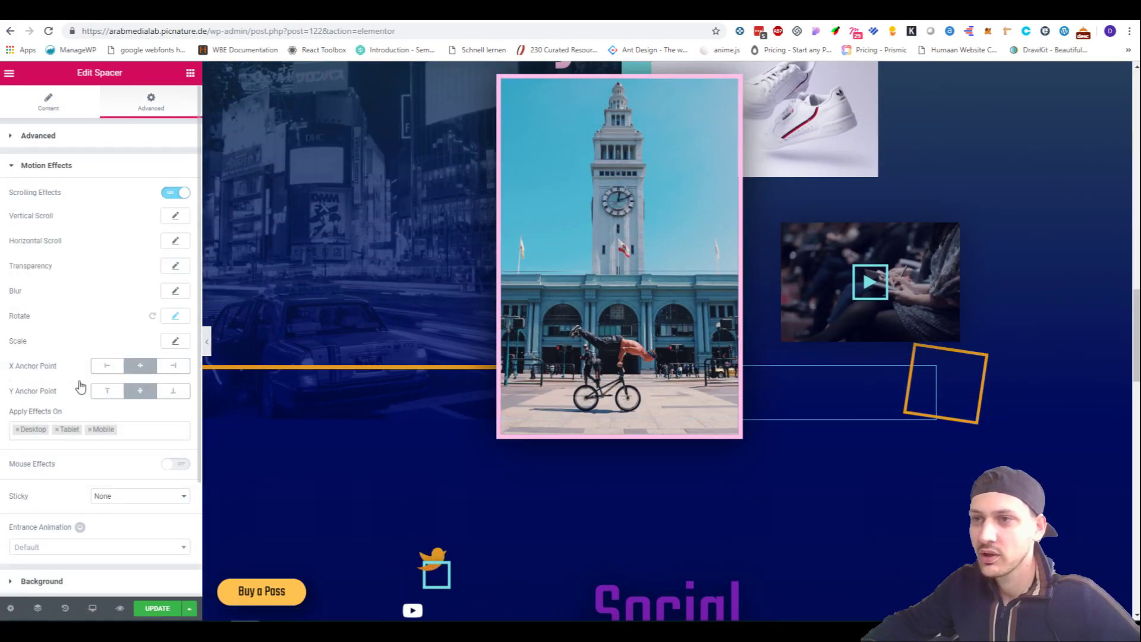
pyautogui.click(174, 317)
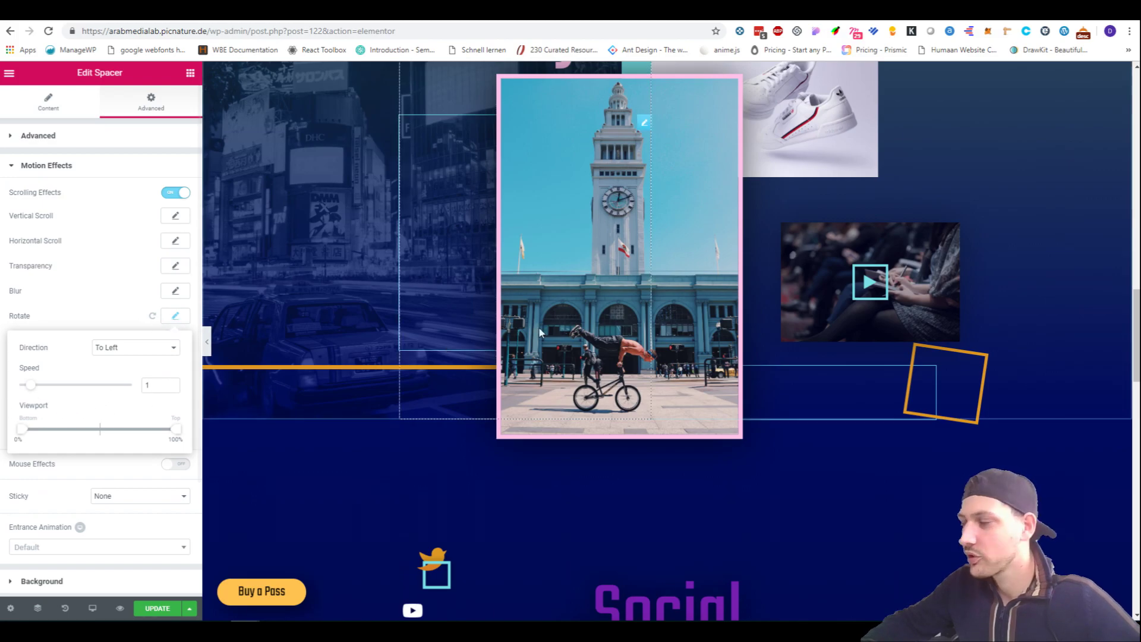
# Step: Scroll the preview to watch the rotation, then select the Social Review testimonial cards
pyautogui.scroll(-5, 510, 336)
pyautogui.scroll(3, 525, 178)
pyautogui.scroll(-4, 526, 176)
pyautogui.scroll(3, 526, 177)
pyautogui.scroll(-3, 526, 177)
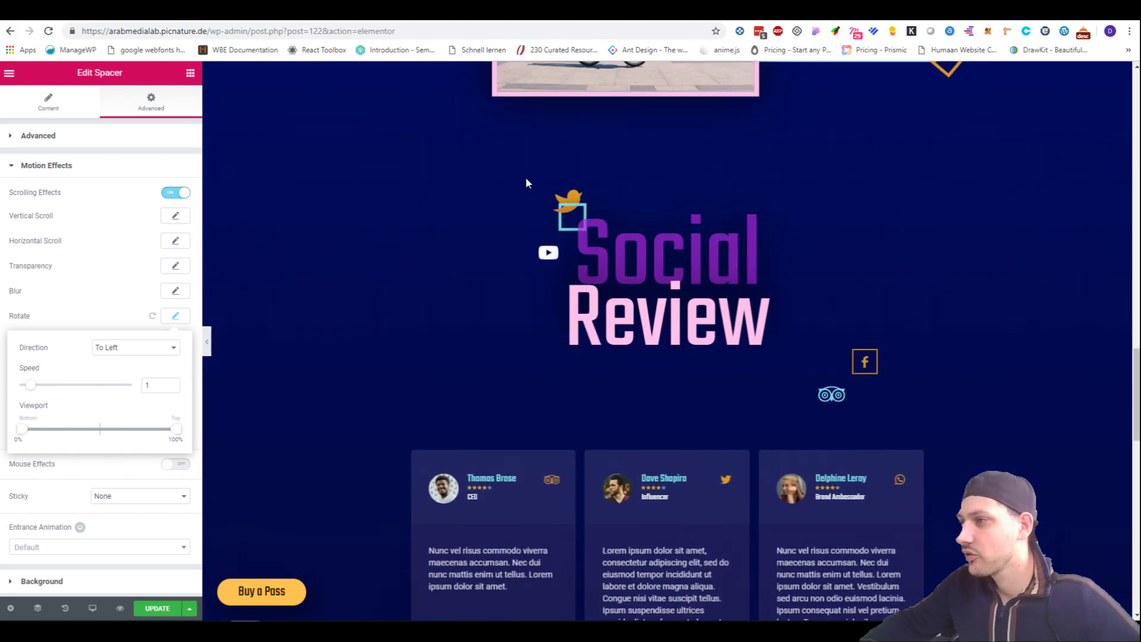
pyautogui.scroll(2, 526, 176)
pyautogui.scroll(-3, 526, 178)
pyautogui.scroll(4, 526, 178)
pyautogui.scroll(-3, 526, 179)
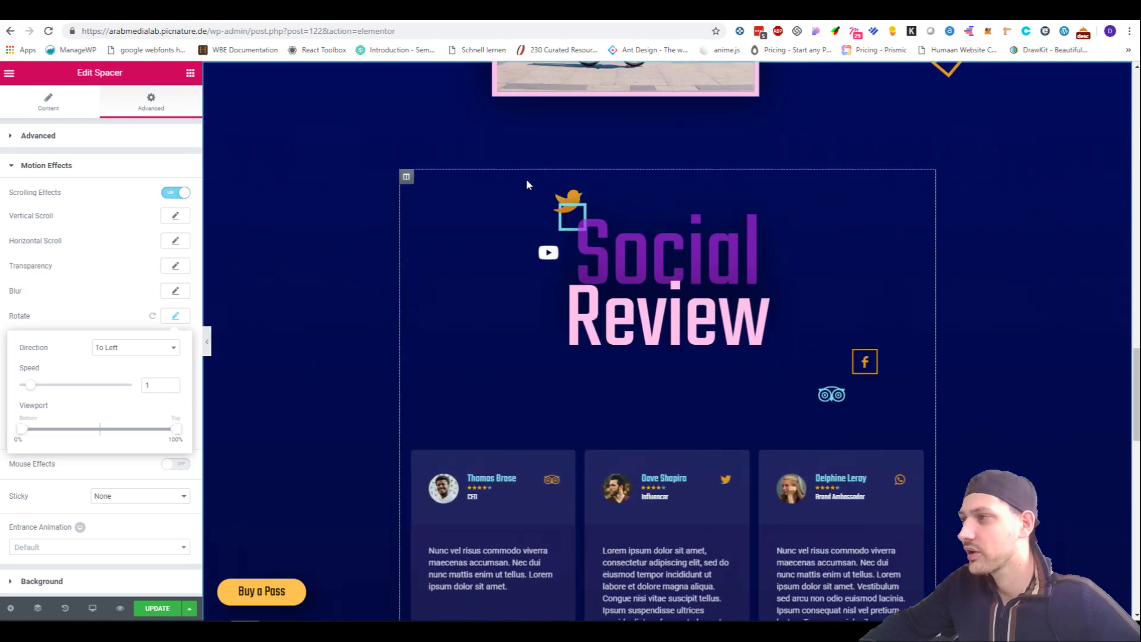
pyautogui.scroll(-2, 526, 178)
pyautogui.scroll(3, 526, 178)
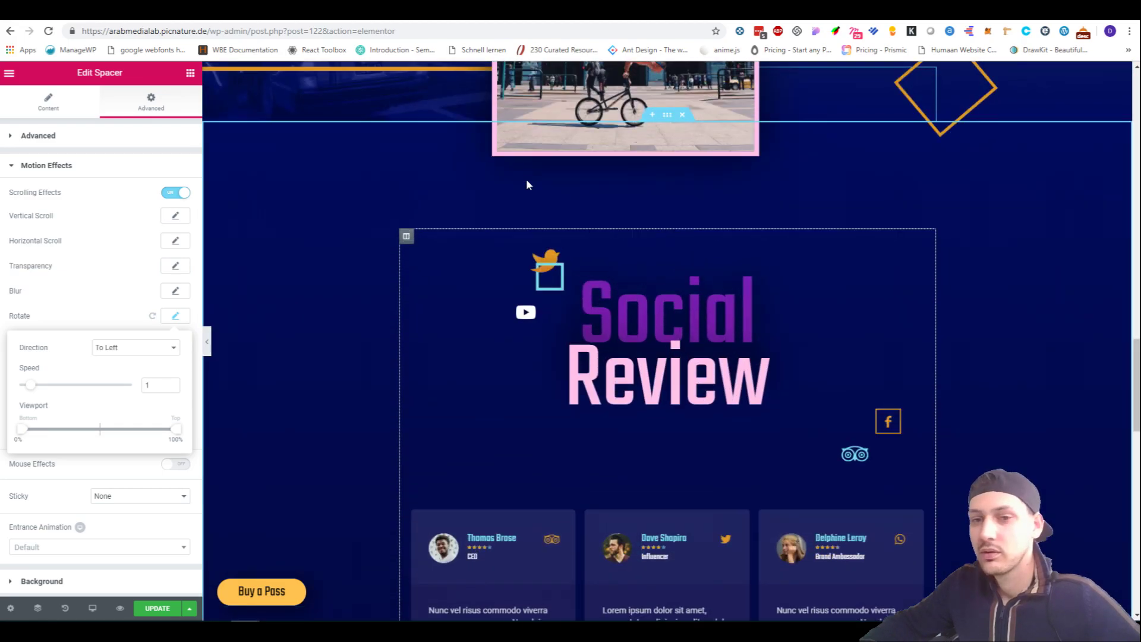
pyautogui.scroll(-3, 526, 178)
pyautogui.scroll(3, 526, 178)
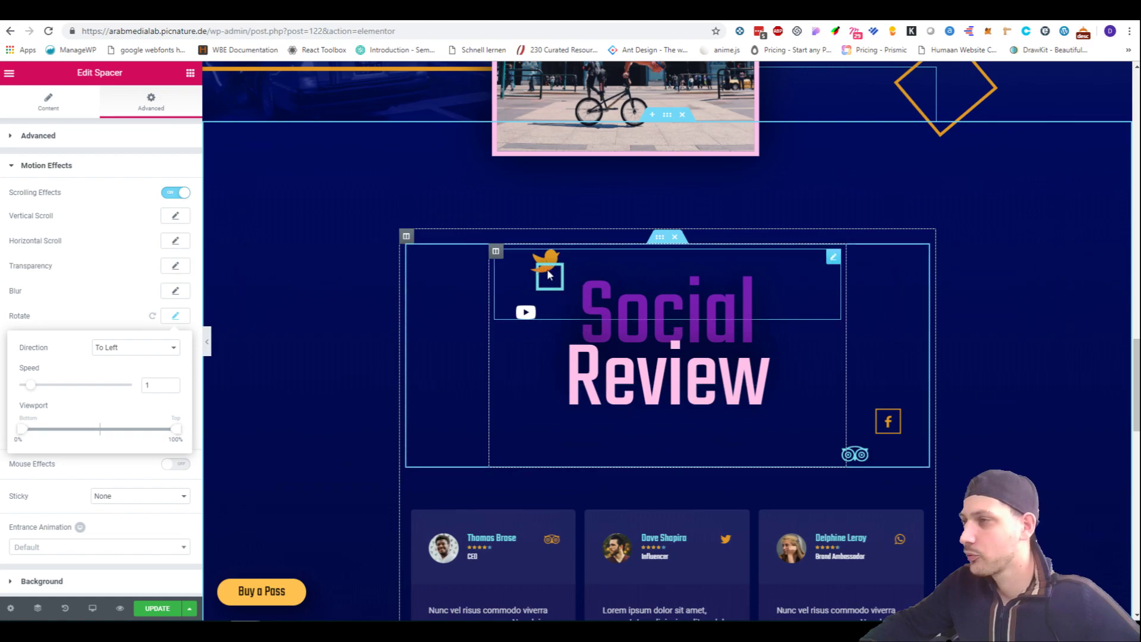
pyautogui.scroll(-5, 694, 294)
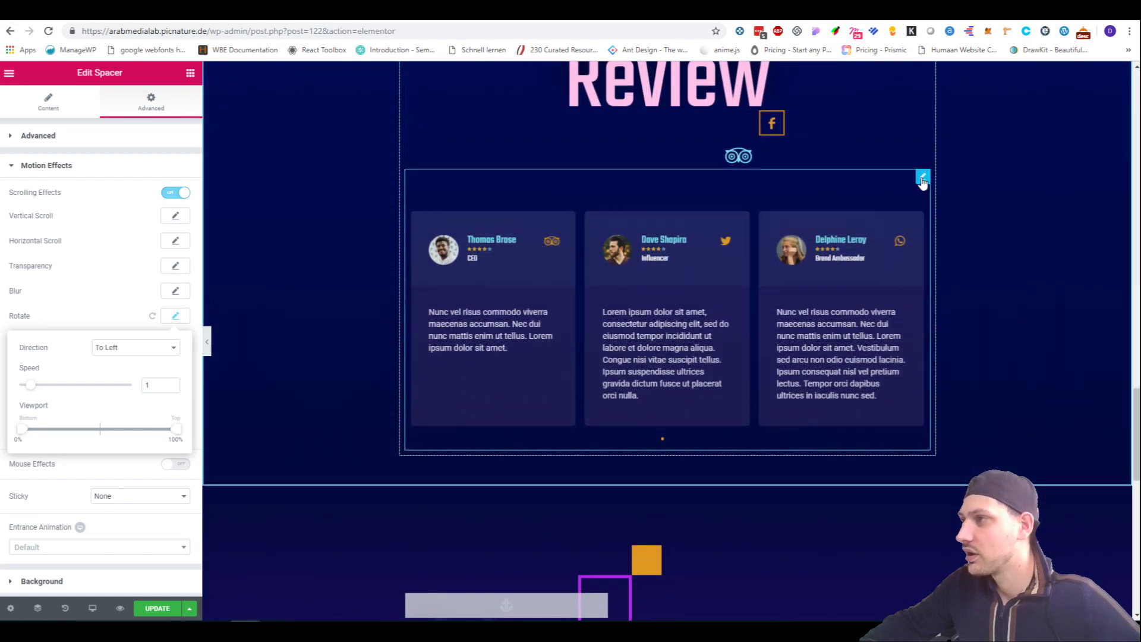
pyautogui.click(923, 178)
# Step: Try Fade In Left as the Reviews widget's entrance animation, then set it back to Fade In Down
pyautogui.click(190, 116)
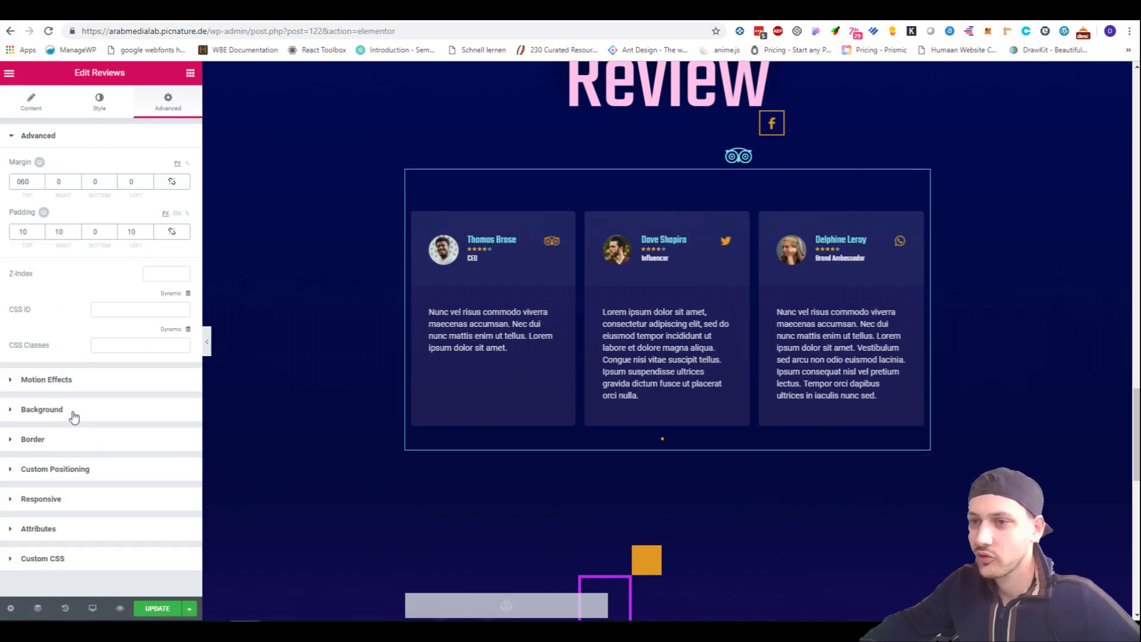
pyautogui.click(47, 380)
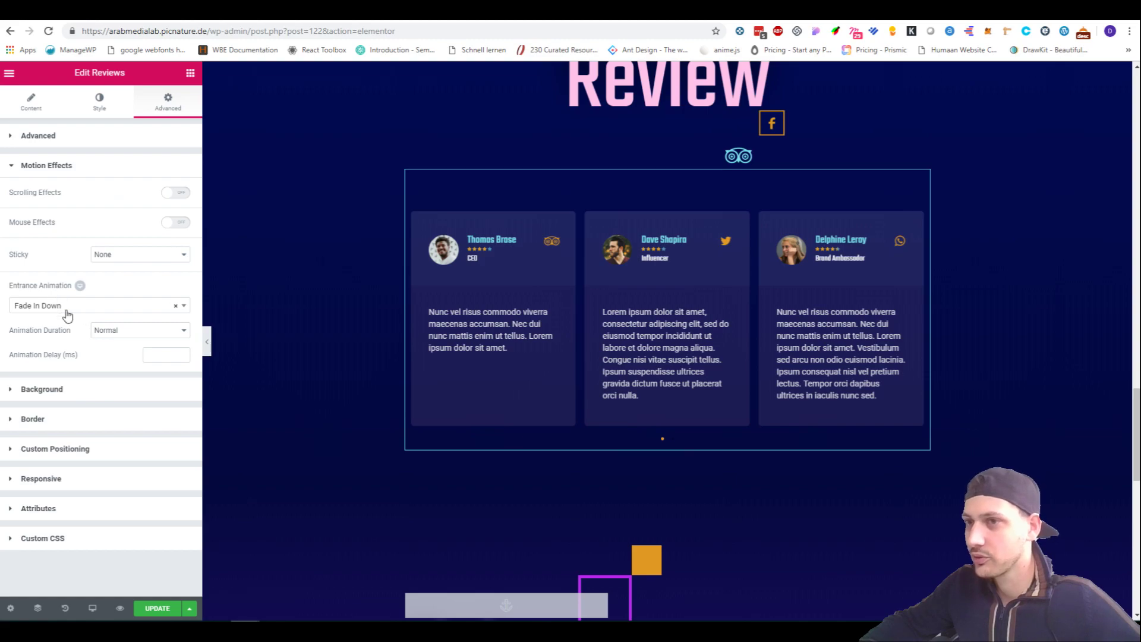
pyautogui.scroll(5, 840, 246)
pyautogui.scroll(-2, 841, 247)
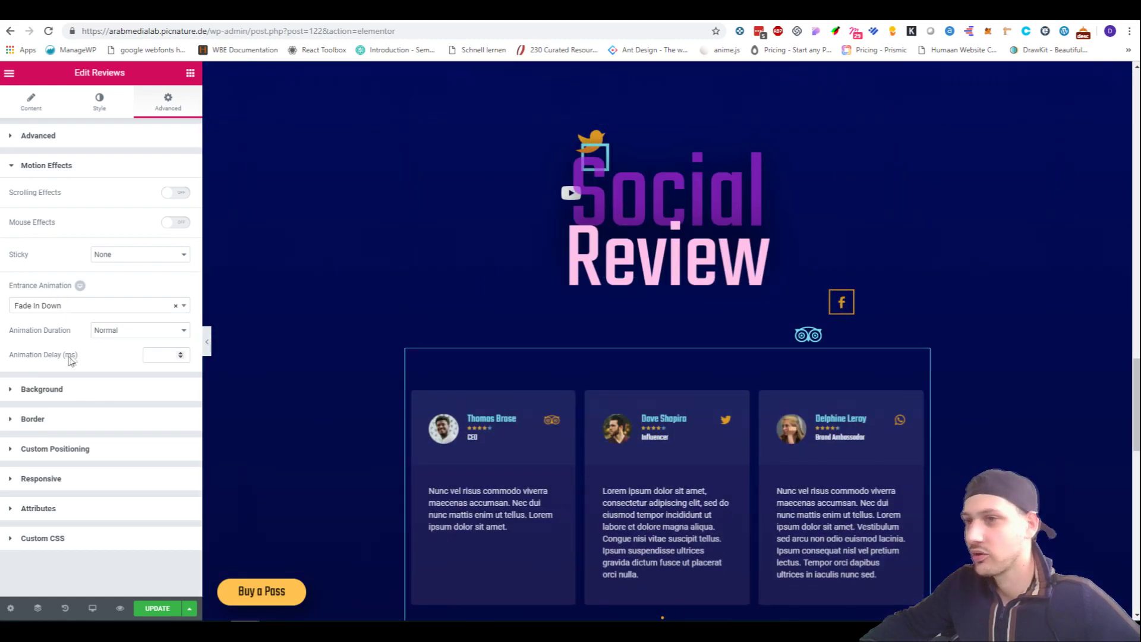
pyautogui.click(91, 309)
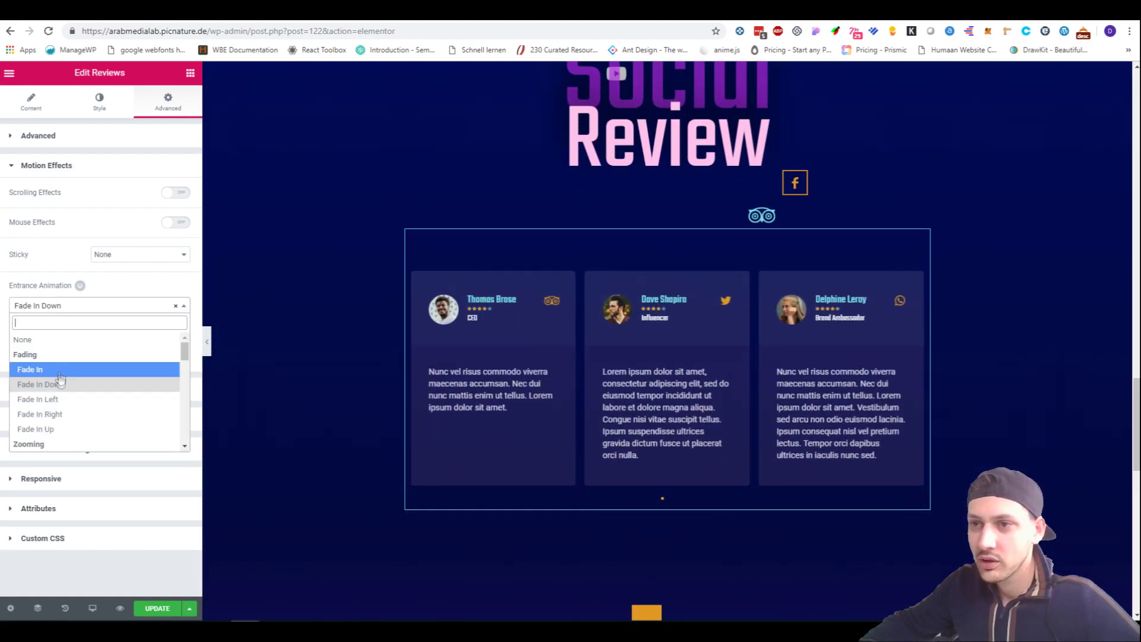
pyautogui.click(59, 399)
pyautogui.click(69, 309)
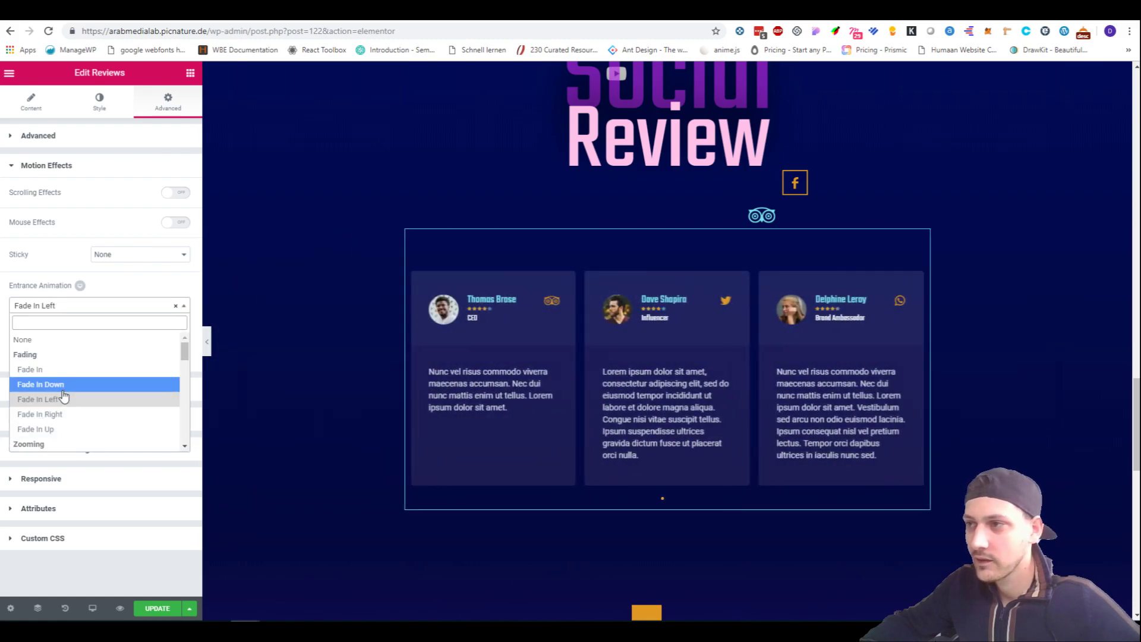
pyautogui.click(63, 389)
# Step: Scroll down to the Tickets section and select its heading
pyautogui.scroll(-4, 721, 161)
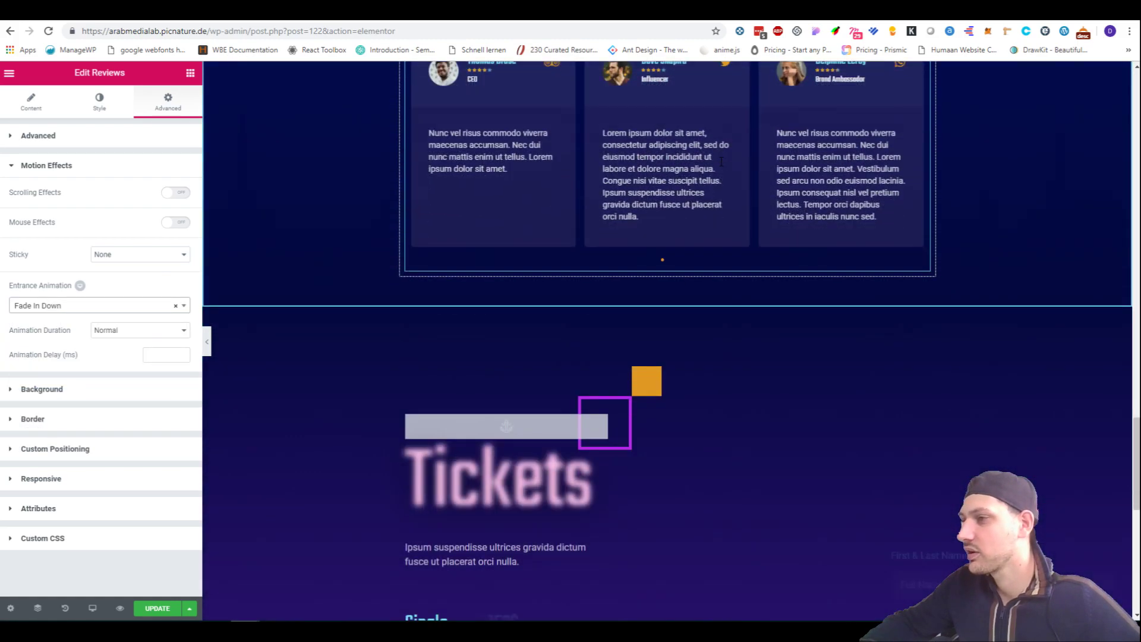
pyautogui.scroll(-4, 721, 161)
pyautogui.scroll(-2, 720, 159)
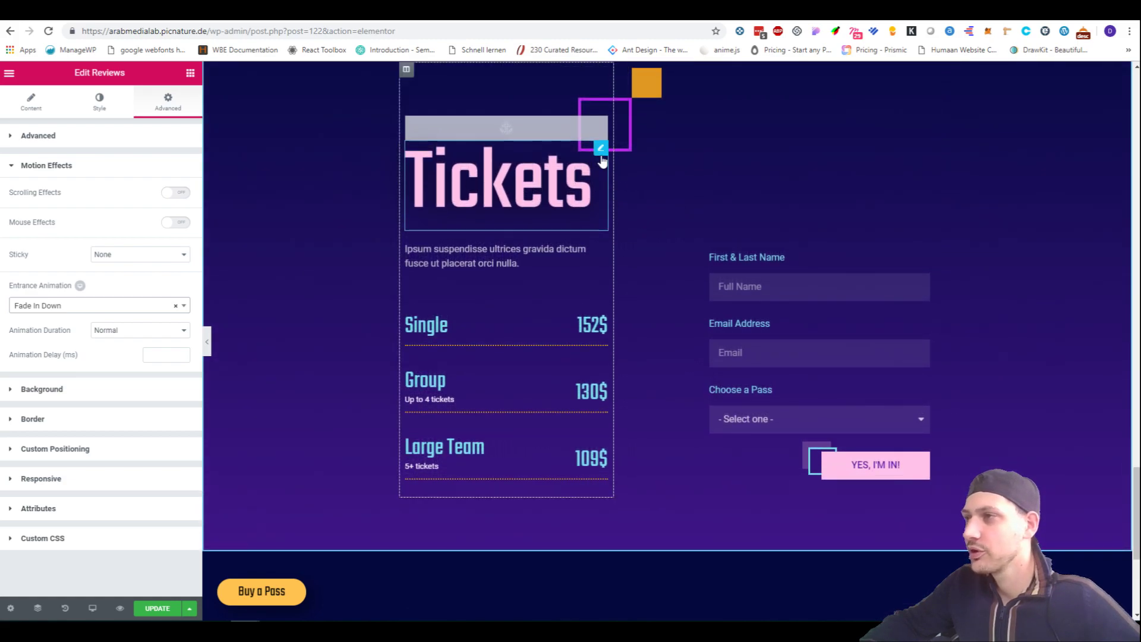
pyautogui.click(601, 158)
# Step: Show the whole Tickets section's Advanced settings (padding 90 top and bottom, z-index 5)
pyautogui.click(135, 108)
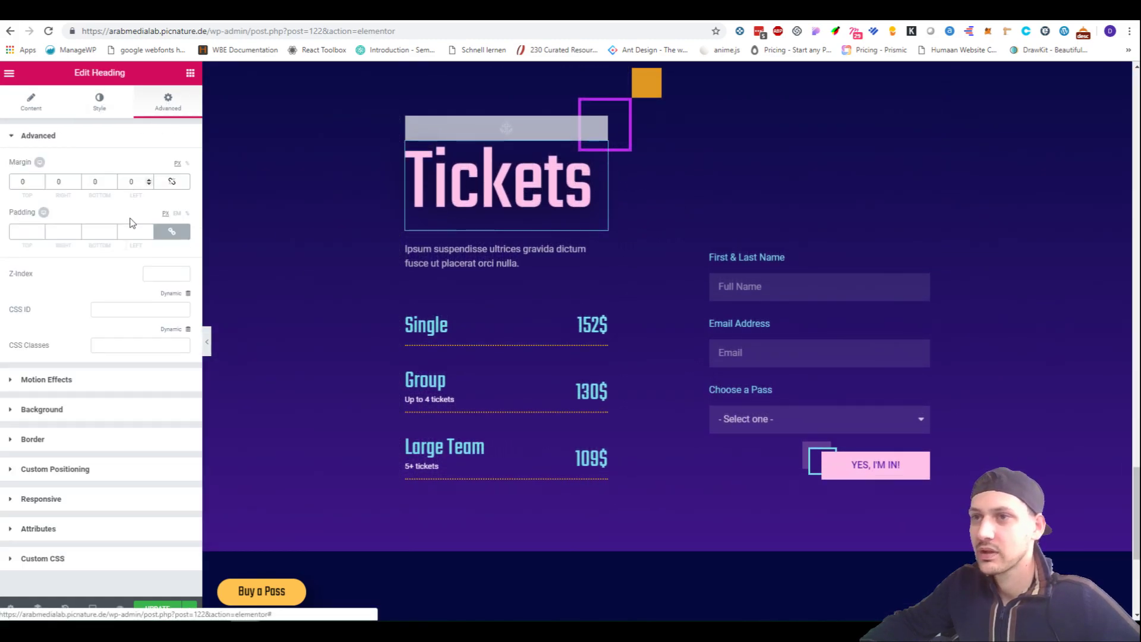
pyautogui.scroll(5, 763, 279)
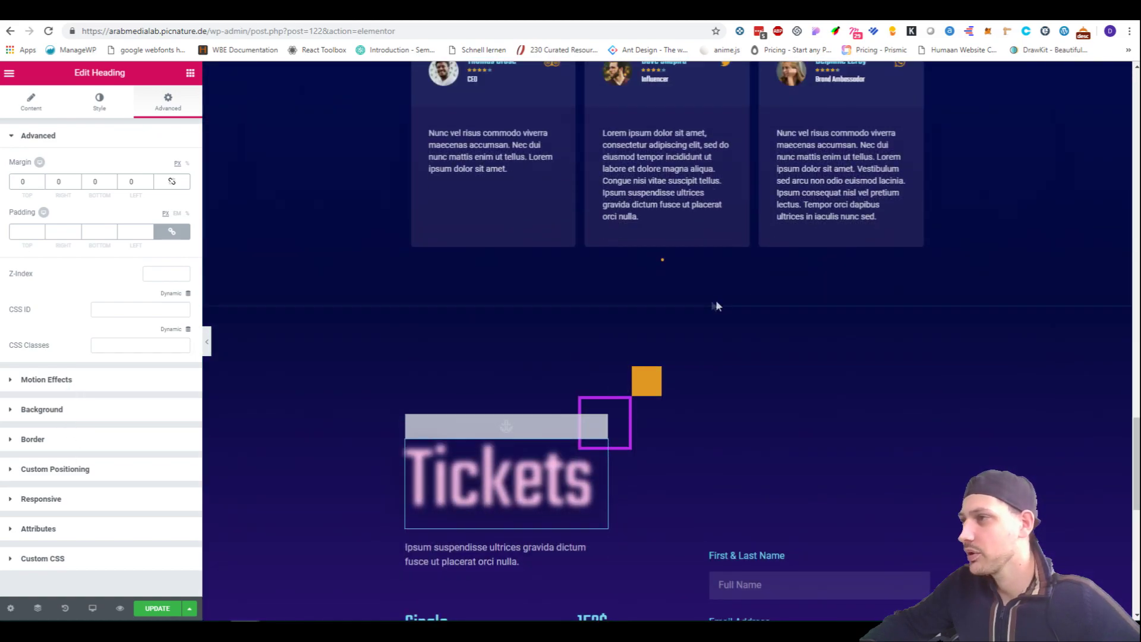
pyautogui.click(667, 300)
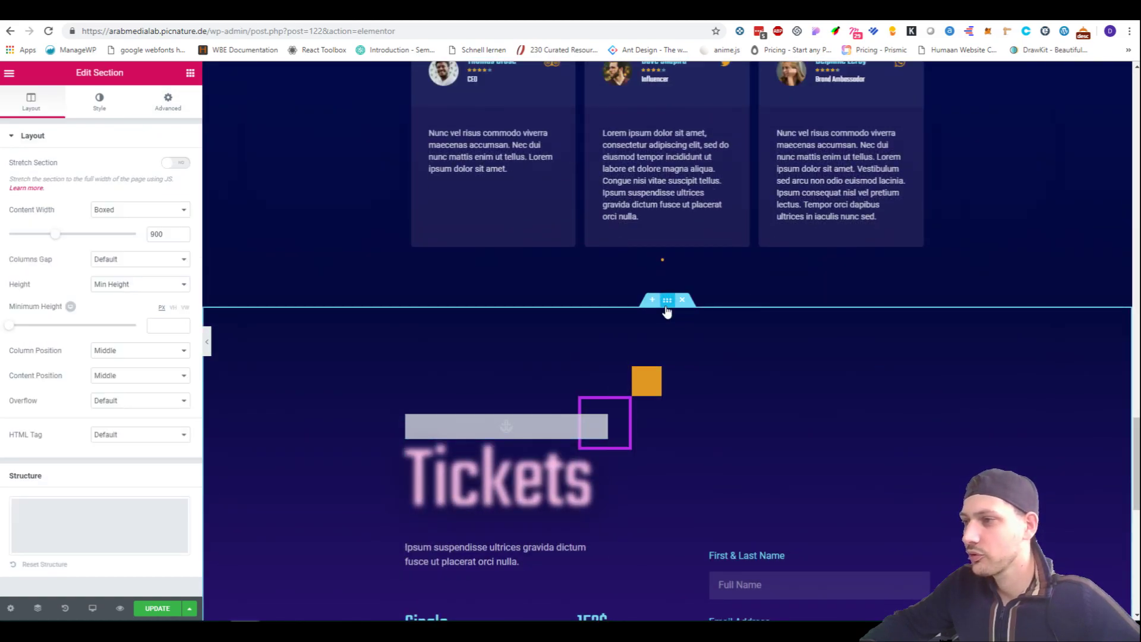
pyautogui.click(171, 100)
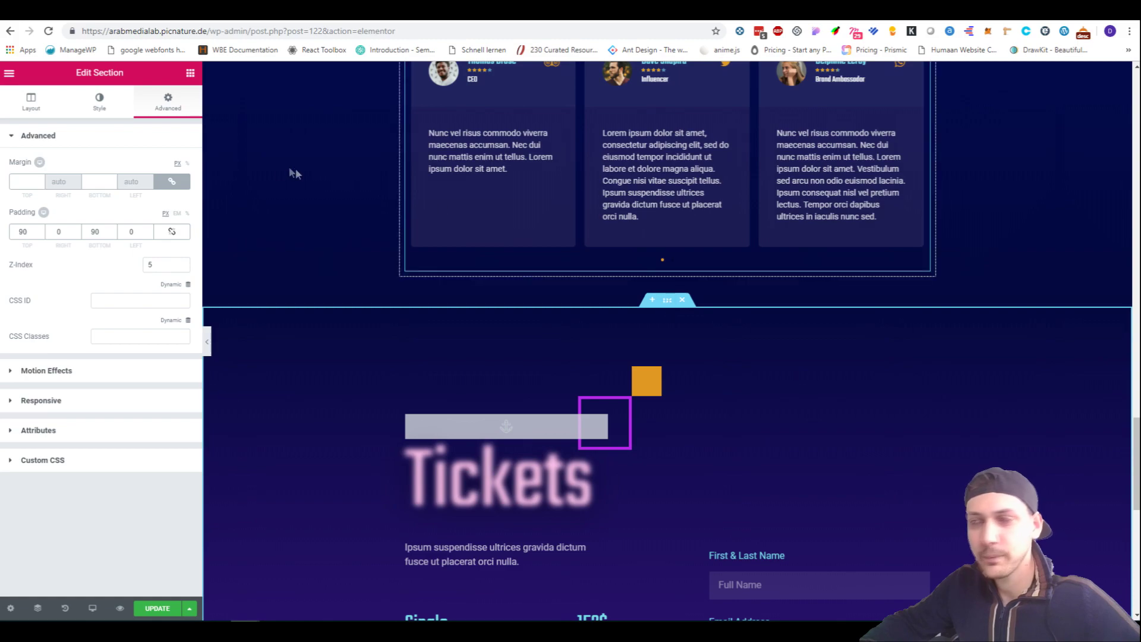
pyautogui.scroll(9, 335, 185)
pyautogui.scroll(-6, 335, 185)
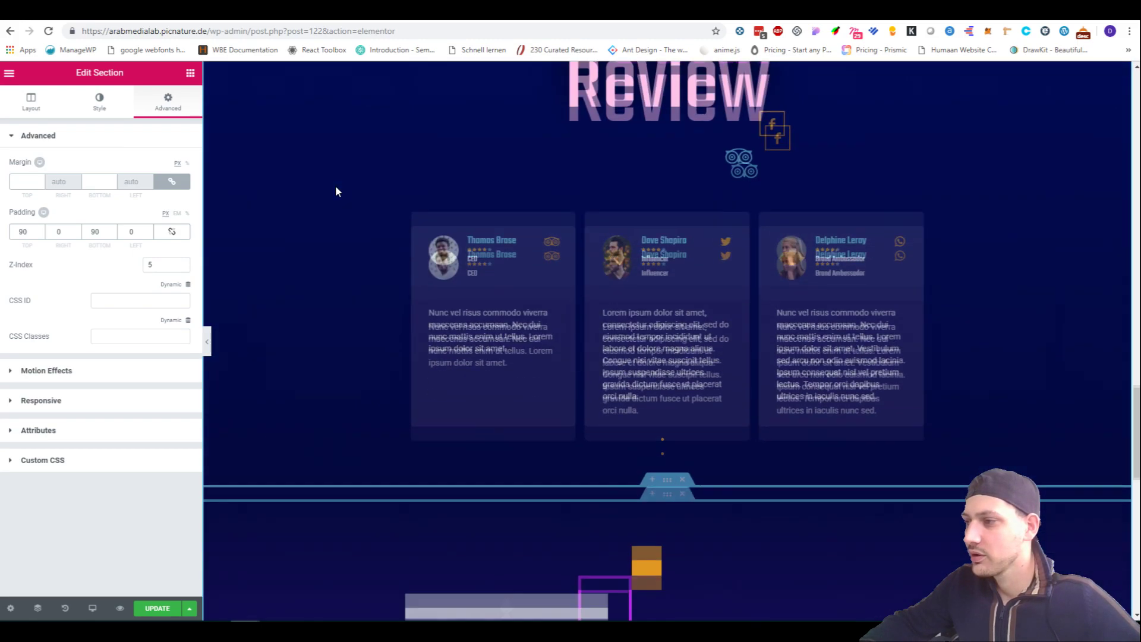
pyautogui.scroll(-2, 336, 185)
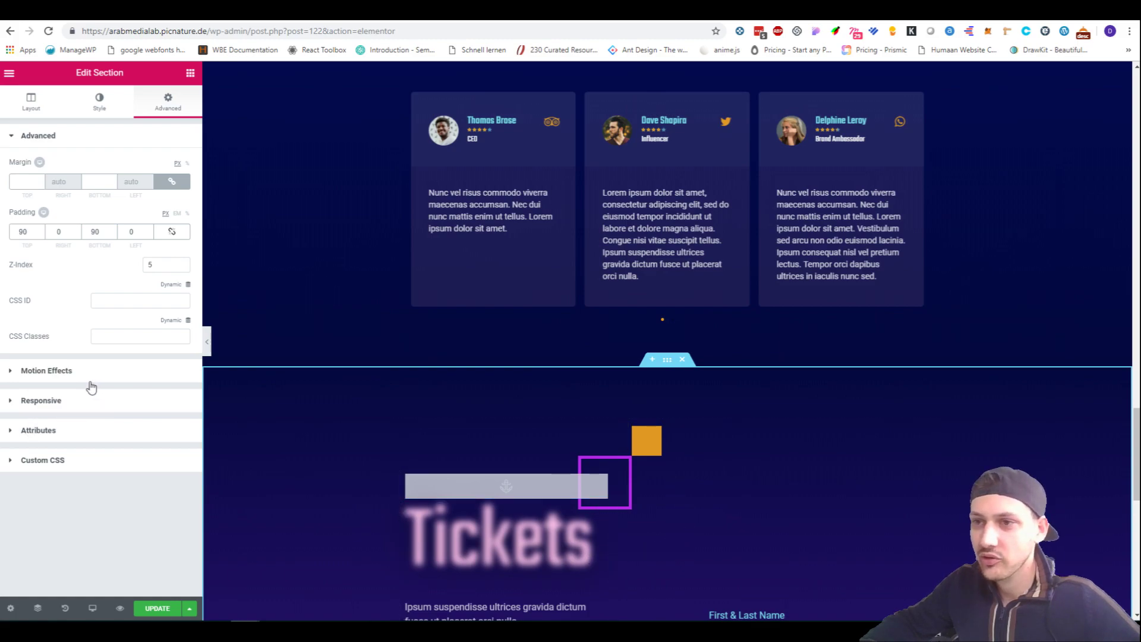
# Step: Enable scrolling effects on the Tickets section and set its Blur level to 11
pyautogui.click(46, 371)
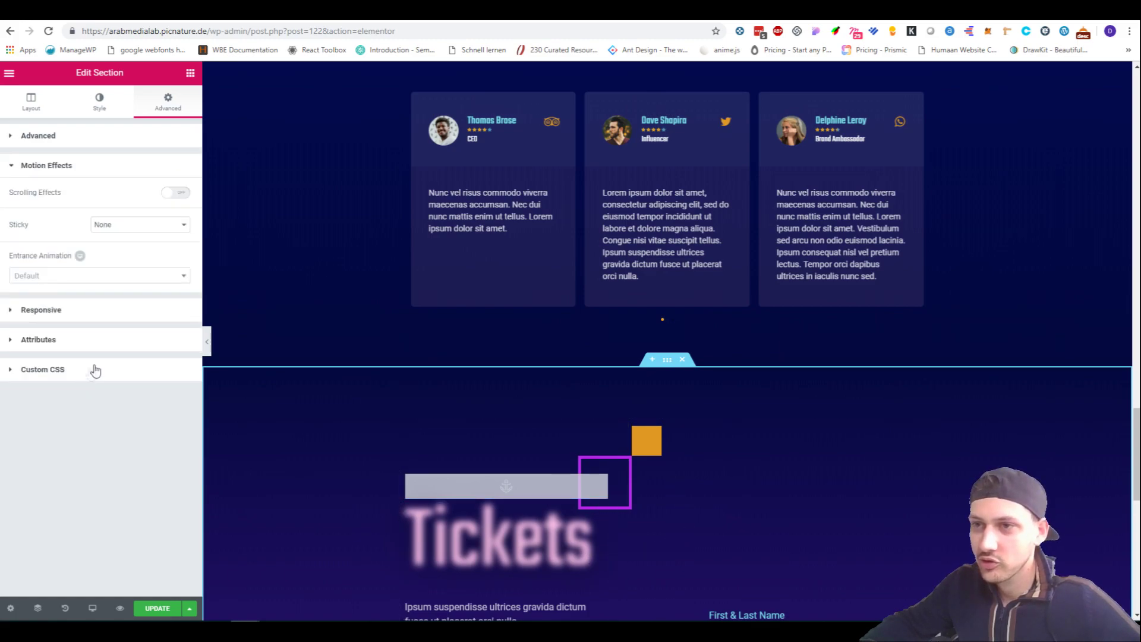
pyautogui.click(174, 194)
pyautogui.click(176, 291)
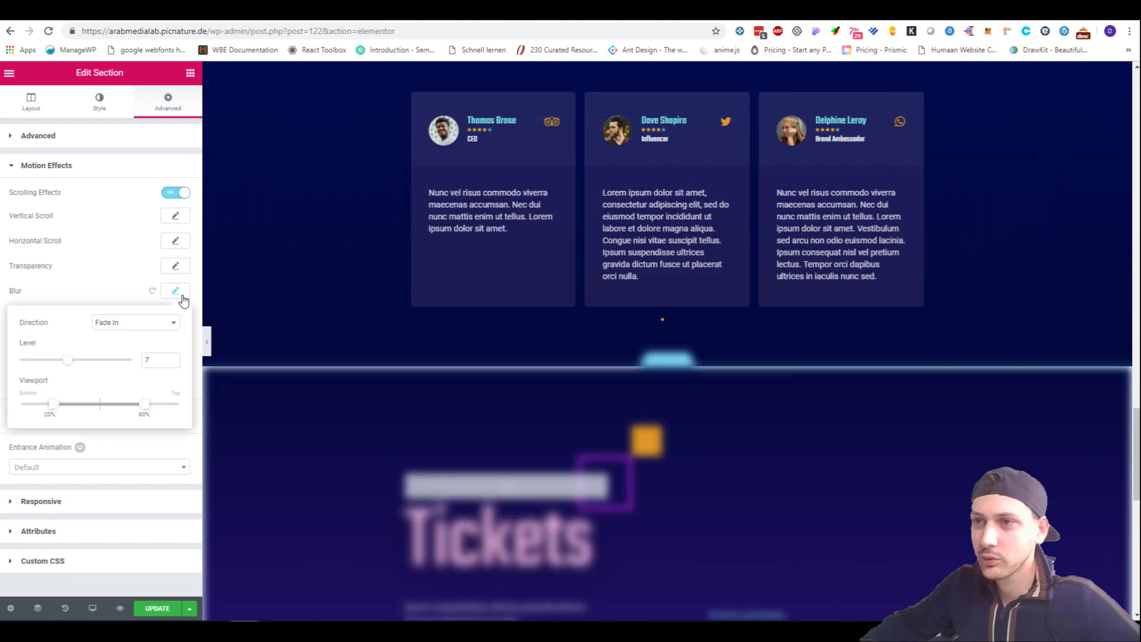
pyautogui.moveTo(72, 360)
pyautogui.mouseDown()
pyautogui.moveTo(141, 368)
pyautogui.moveTo(84, 372)
pyautogui.moveTo(107, 372)
pyautogui.mouseUp()
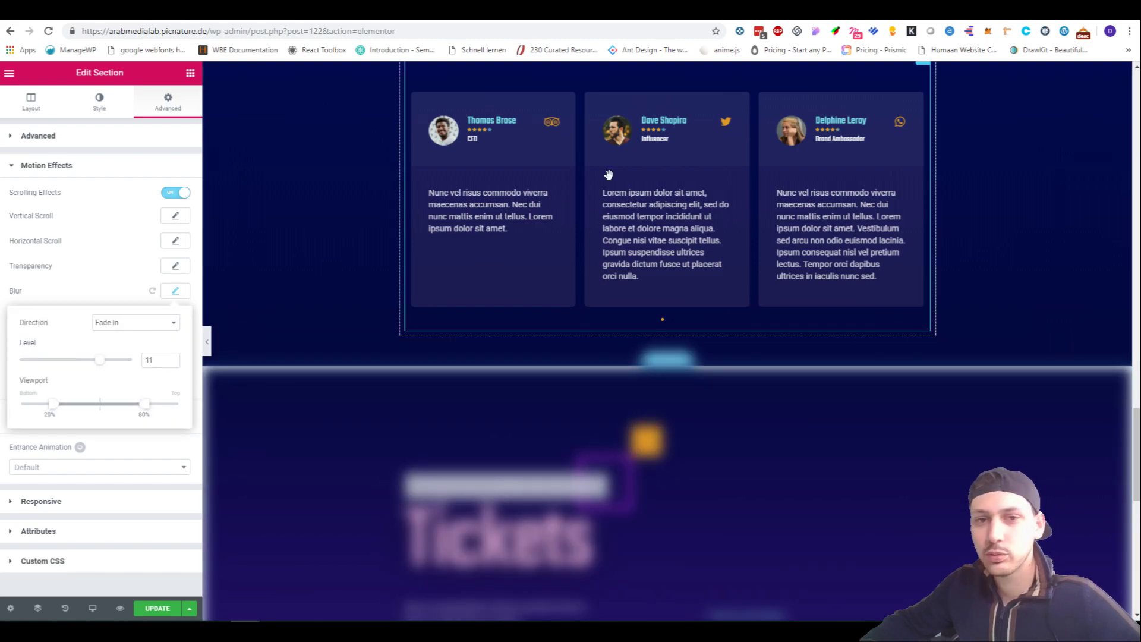
pyautogui.scroll(8, 608, 174)
pyautogui.scroll(-8, 608, 174)
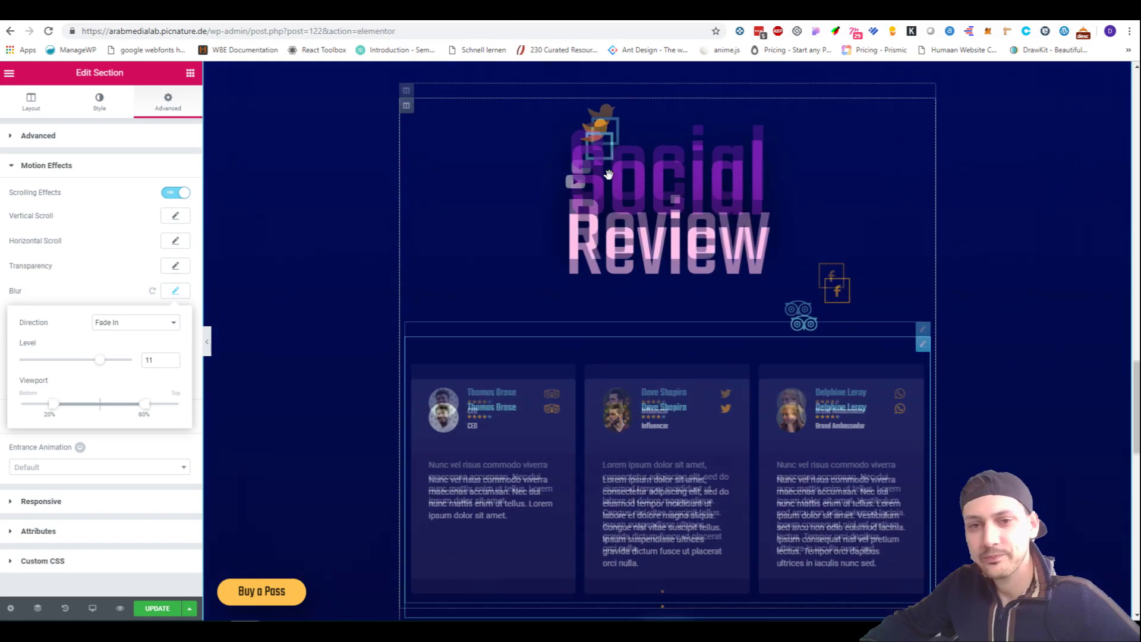
pyautogui.scroll(-1, 608, 174)
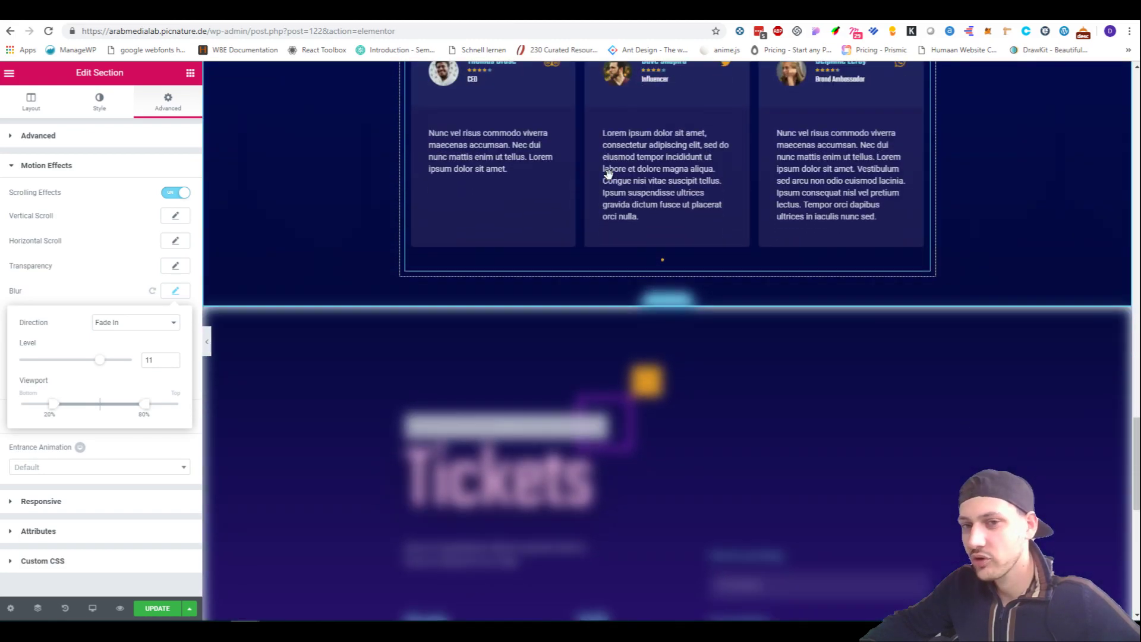
pyautogui.scroll(-1, 609, 173)
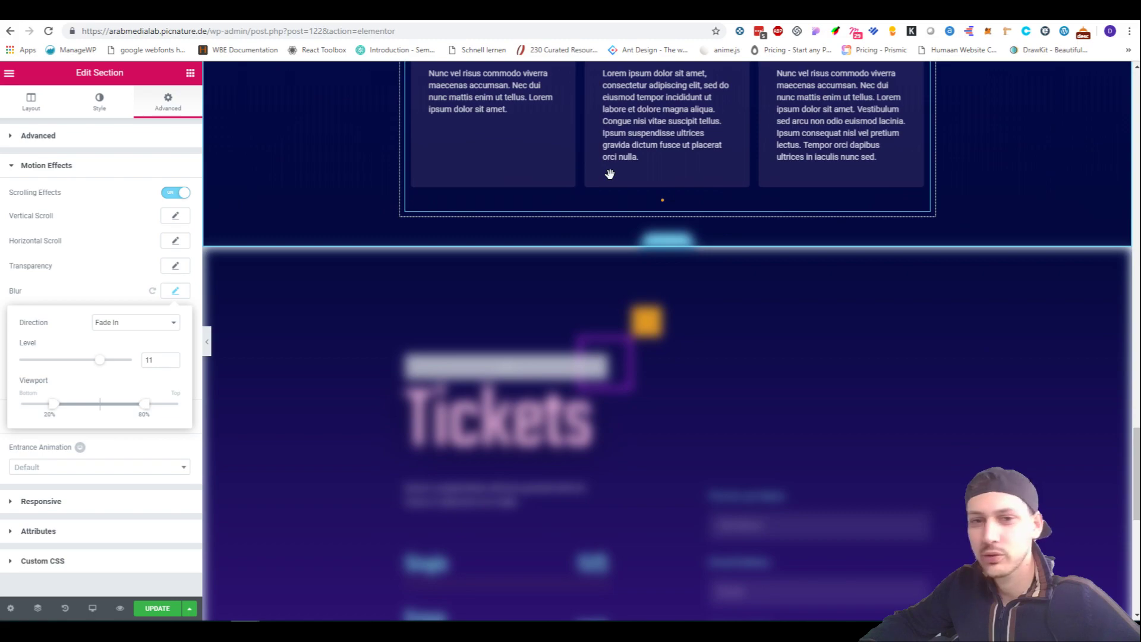
pyautogui.scroll(-2, 610, 173)
pyautogui.scroll(-2, 611, 176)
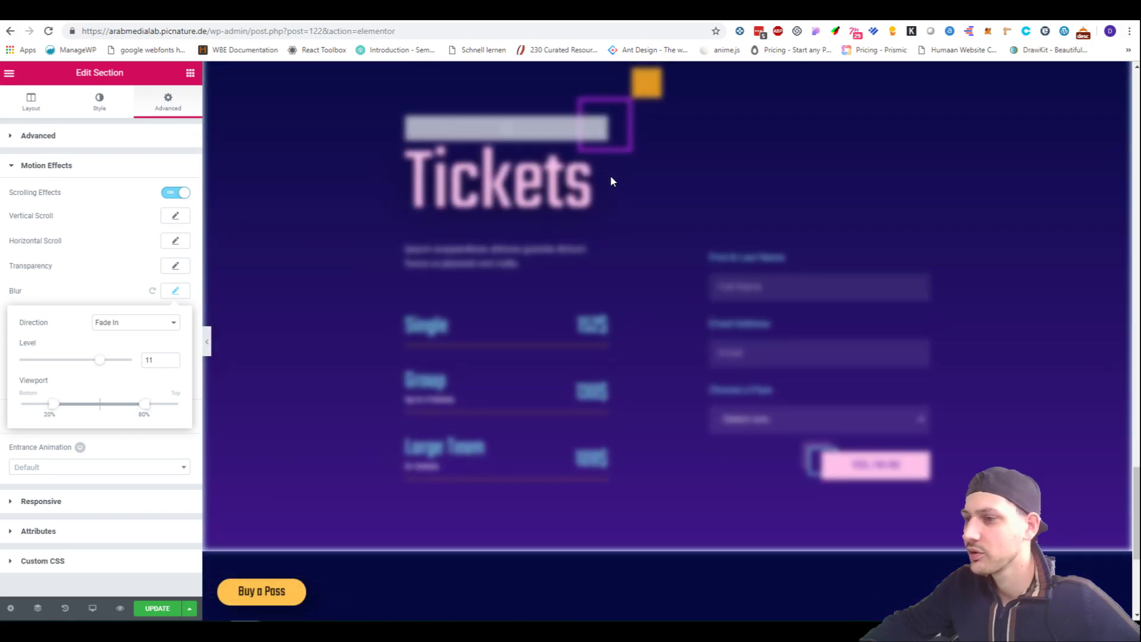
pyautogui.scroll(-4, 612, 181)
pyautogui.scroll(5, 612, 182)
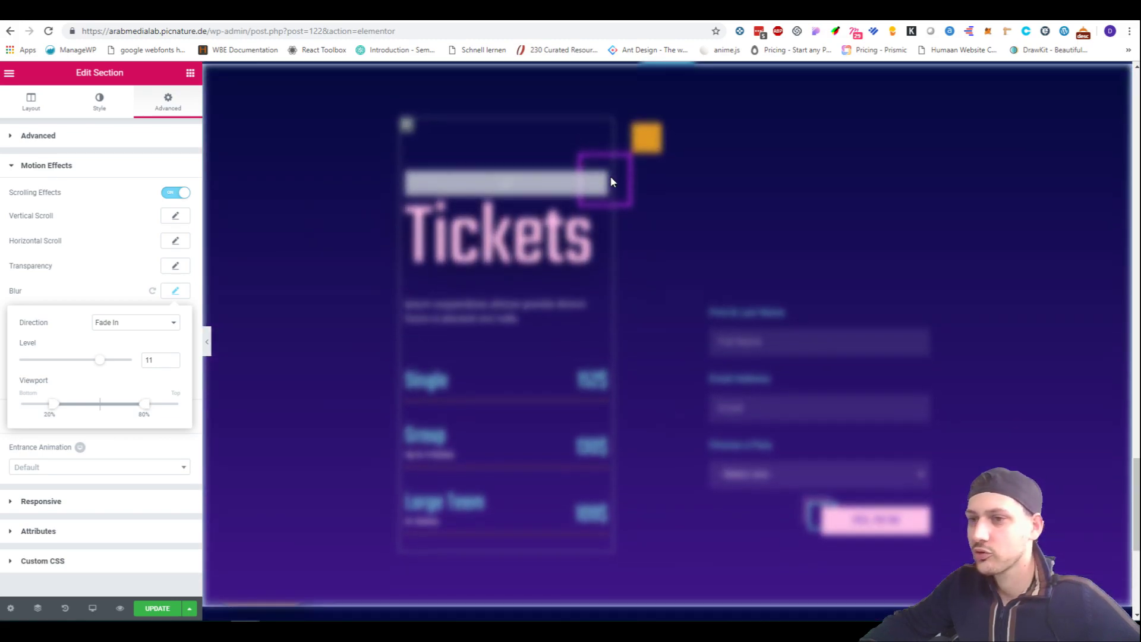
# Step: Set the blur's viewport range to start at 0% and end at 32%, previewing it by scrolling
pyautogui.moveTo(145, 405); pyautogui.dragTo(177, 406)
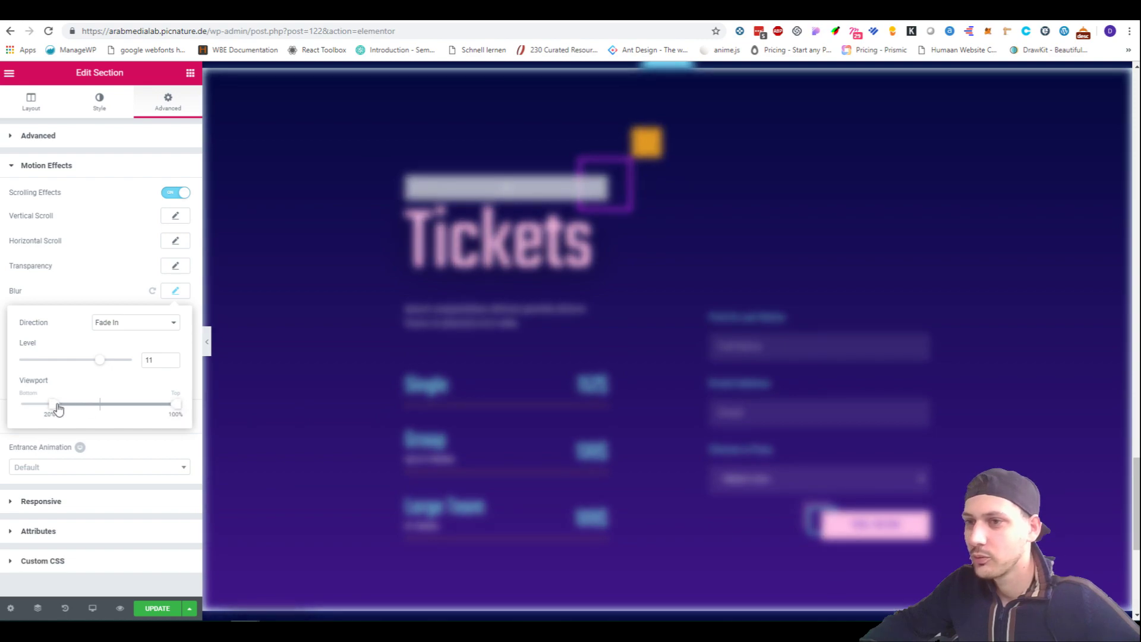
pyautogui.moveTo(58, 409)
pyautogui.mouseDown()
pyautogui.moveTo(104, 408)
pyautogui.moveTo(78, 406)
pyautogui.mouseUp()
pyautogui.moveTo(175, 406); pyautogui.dragTo(25, 412)
pyautogui.scroll(3, 417, 337)
pyautogui.scroll(-3, 440, 336)
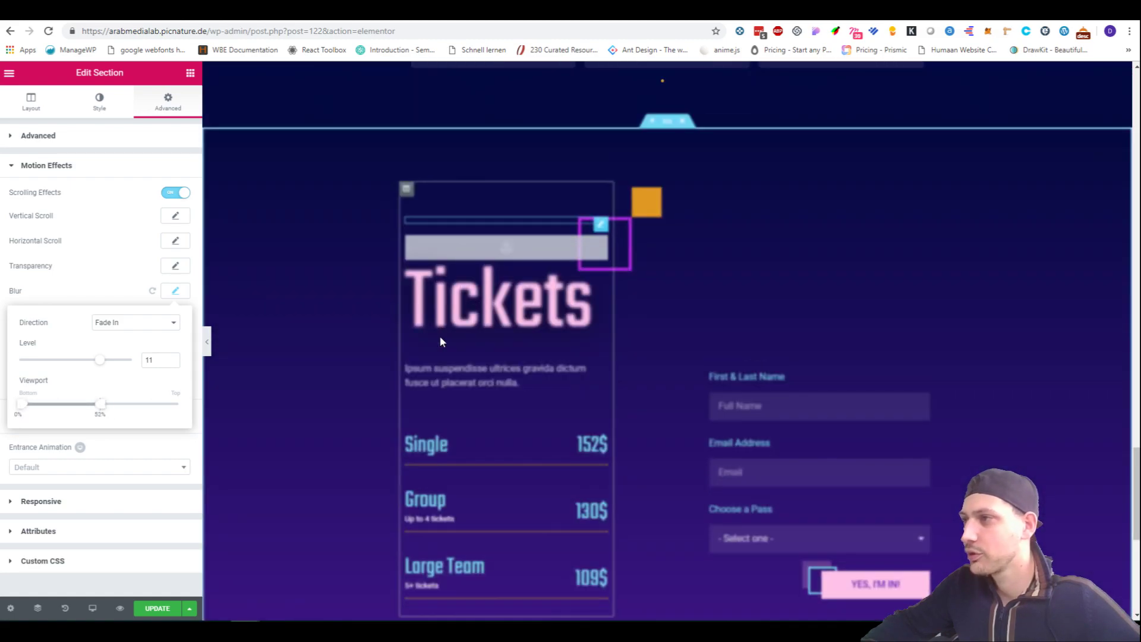
pyautogui.scroll(6, 476, 321)
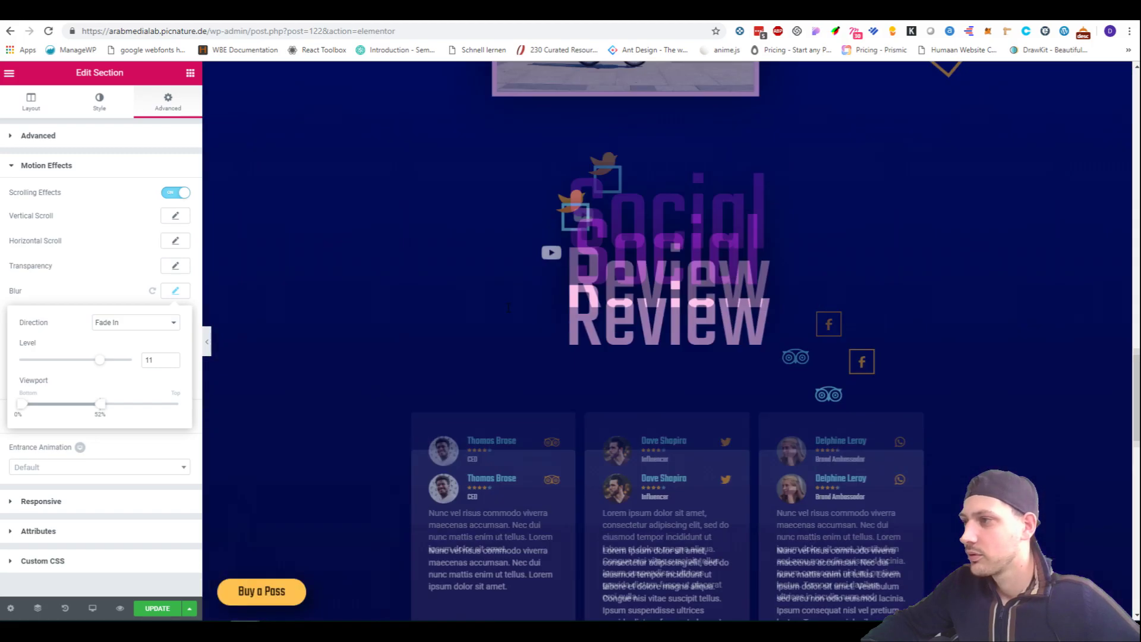
pyautogui.scroll(-6, 508, 307)
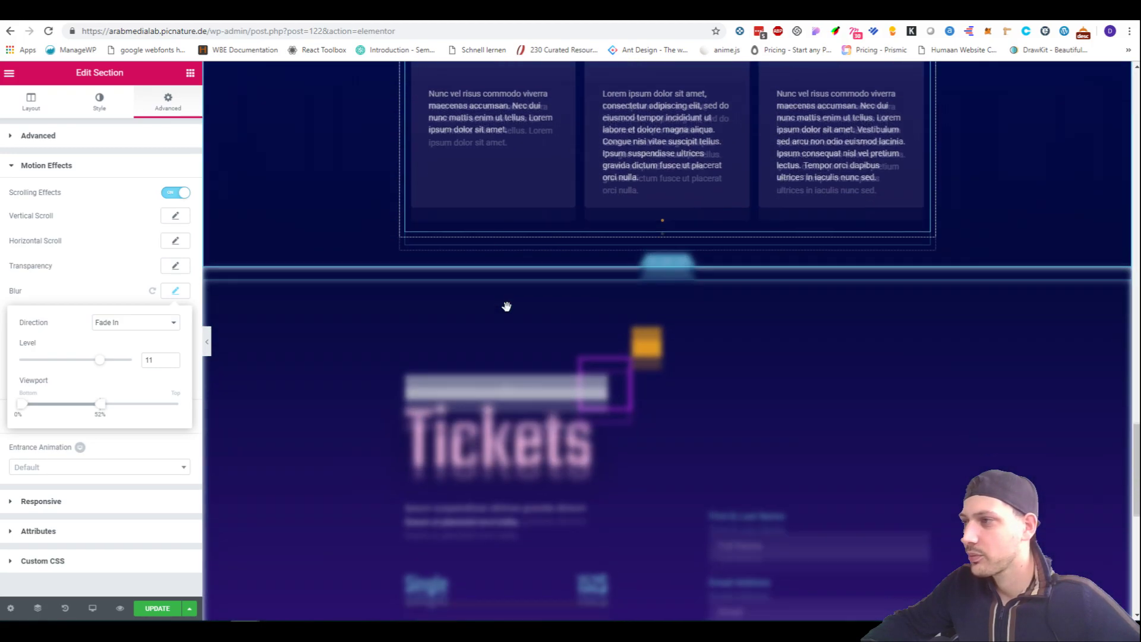
pyautogui.scroll(6, 690, 274)
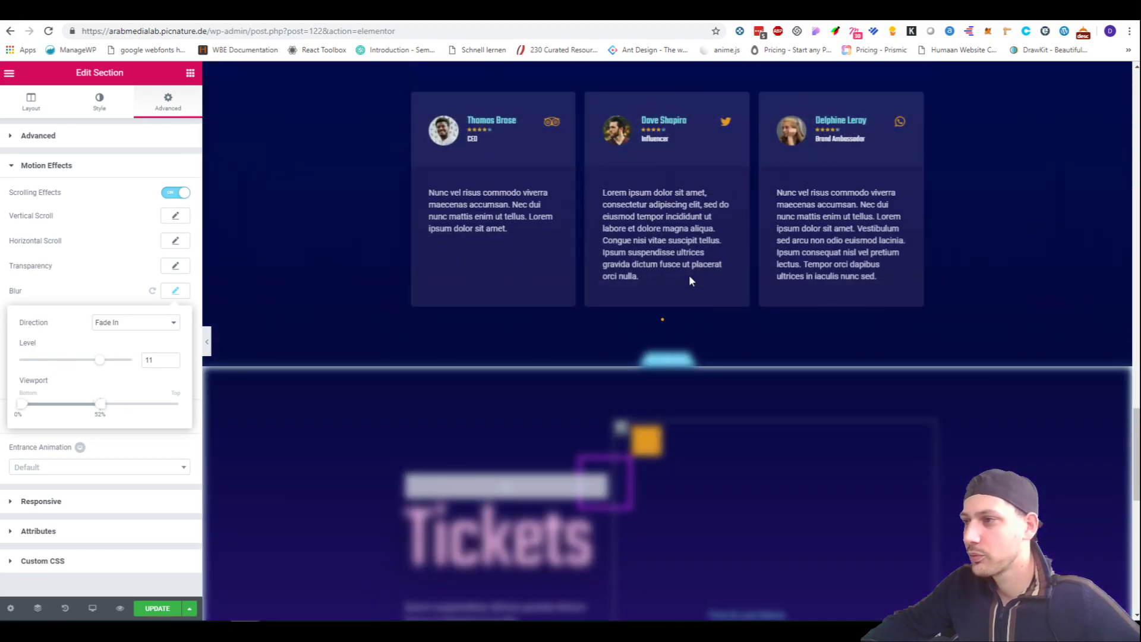
pyautogui.scroll(-6, 689, 274)
# Step: Turn off the Tickets heading's scrolling effects and scroll to check the section's blur-to-sharp reveal
pyautogui.click(601, 208)
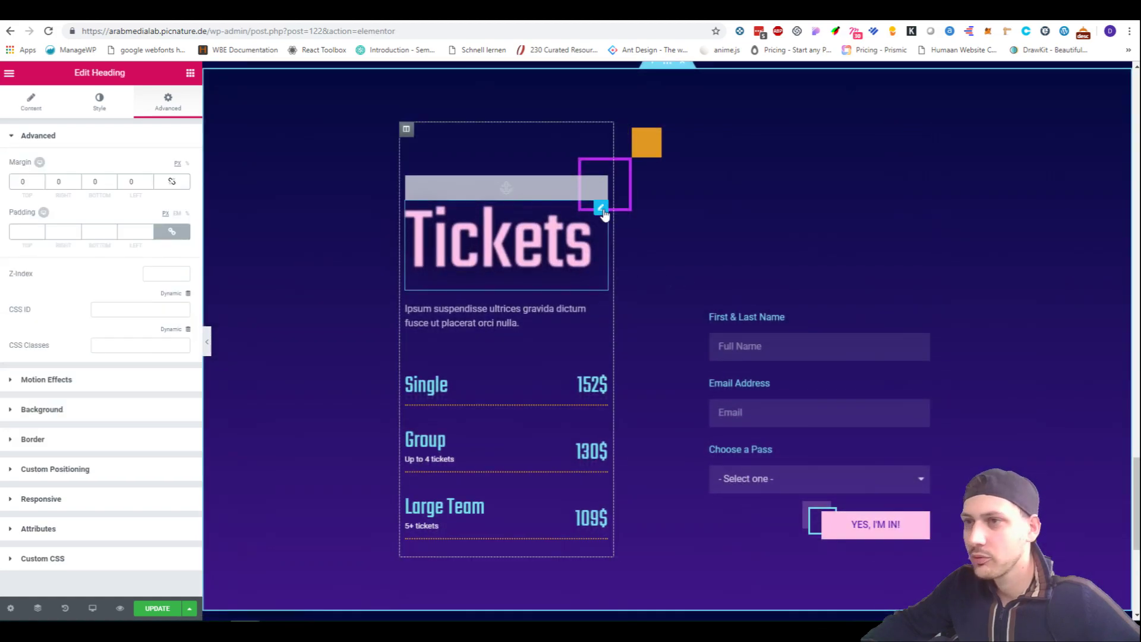
pyautogui.click(86, 389)
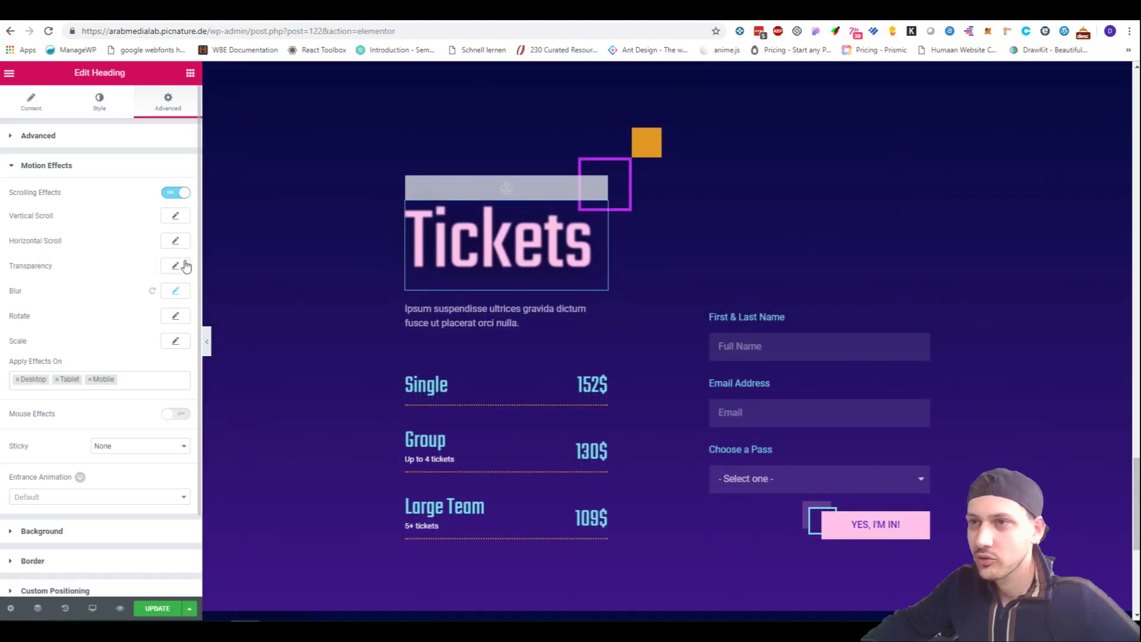
pyautogui.click(176, 192)
pyautogui.scroll(8, 846, 205)
pyautogui.scroll(-3, 846, 204)
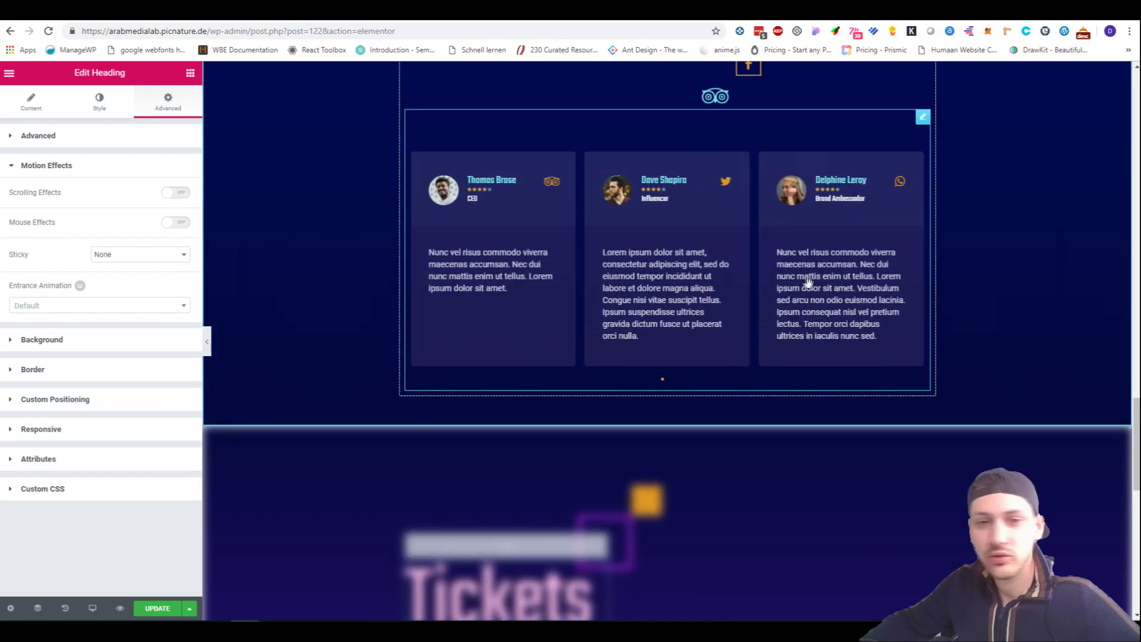
pyautogui.scroll(-3, 805, 282)
pyautogui.scroll(-2, 805, 283)
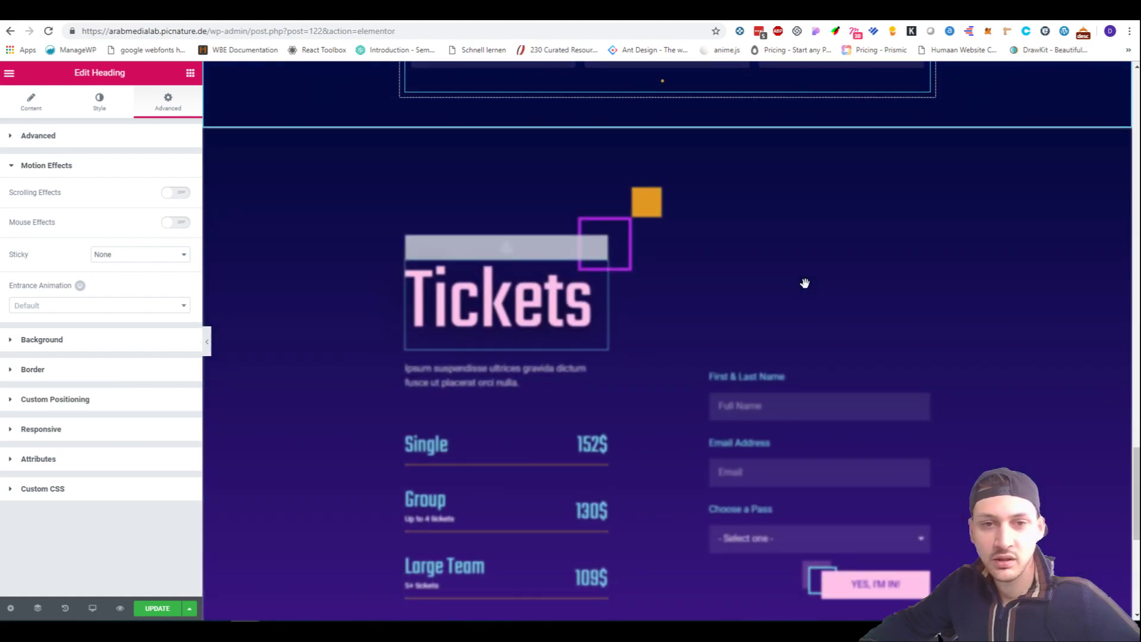
pyautogui.scroll(-2, 805, 283)
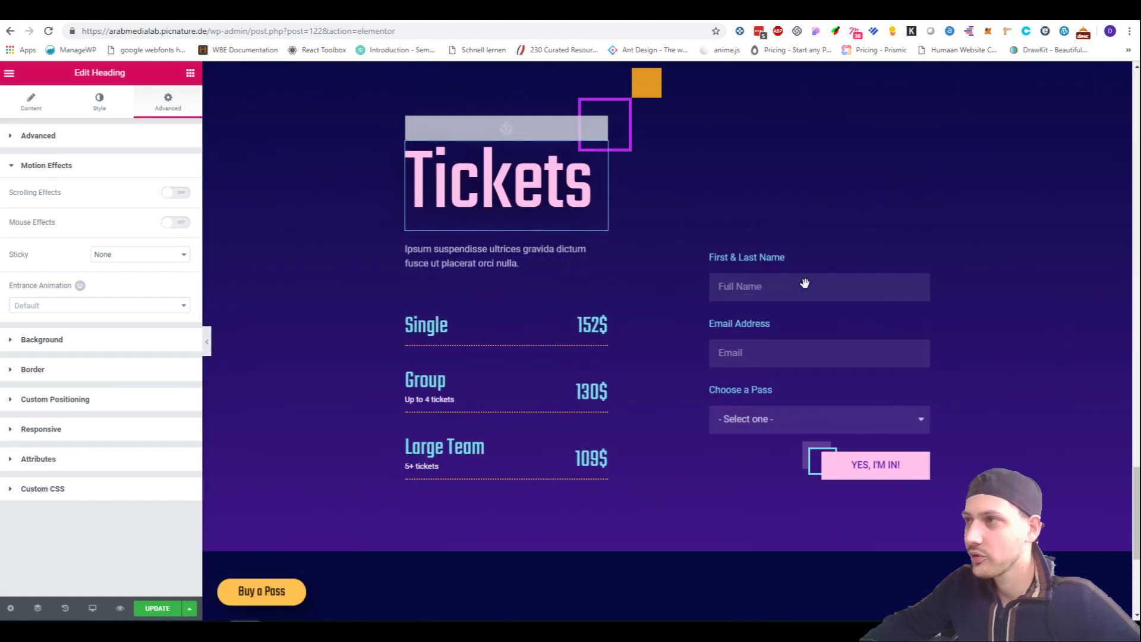
pyautogui.scroll(1, 654, 261)
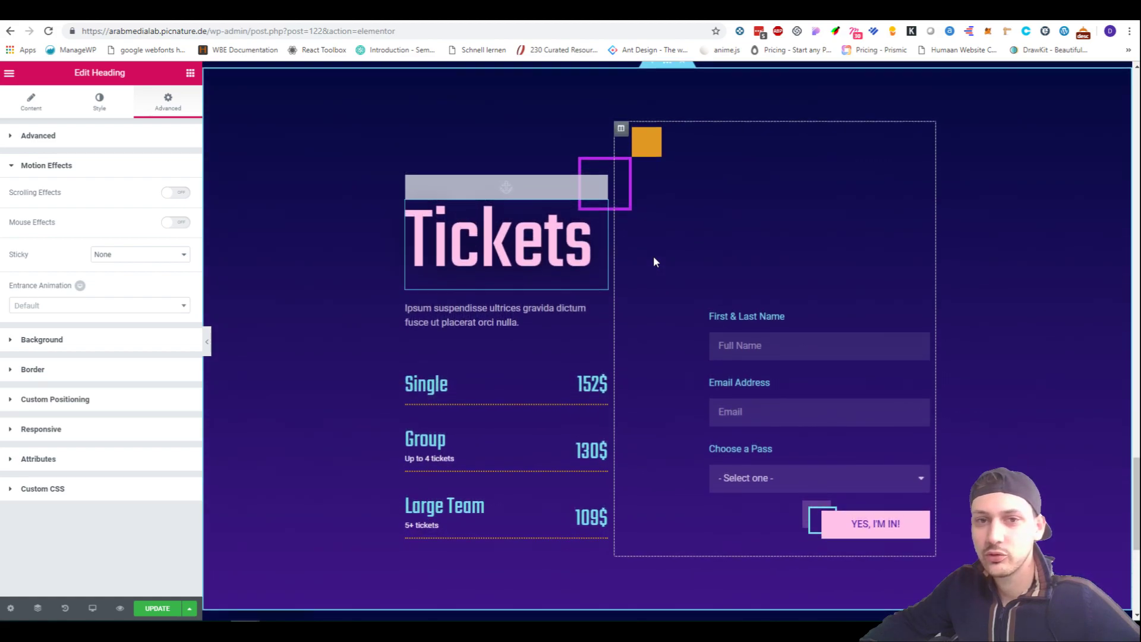
pyautogui.scroll(-5, 654, 261)
pyautogui.scroll(12, 654, 261)
pyautogui.scroll(-8, 654, 260)
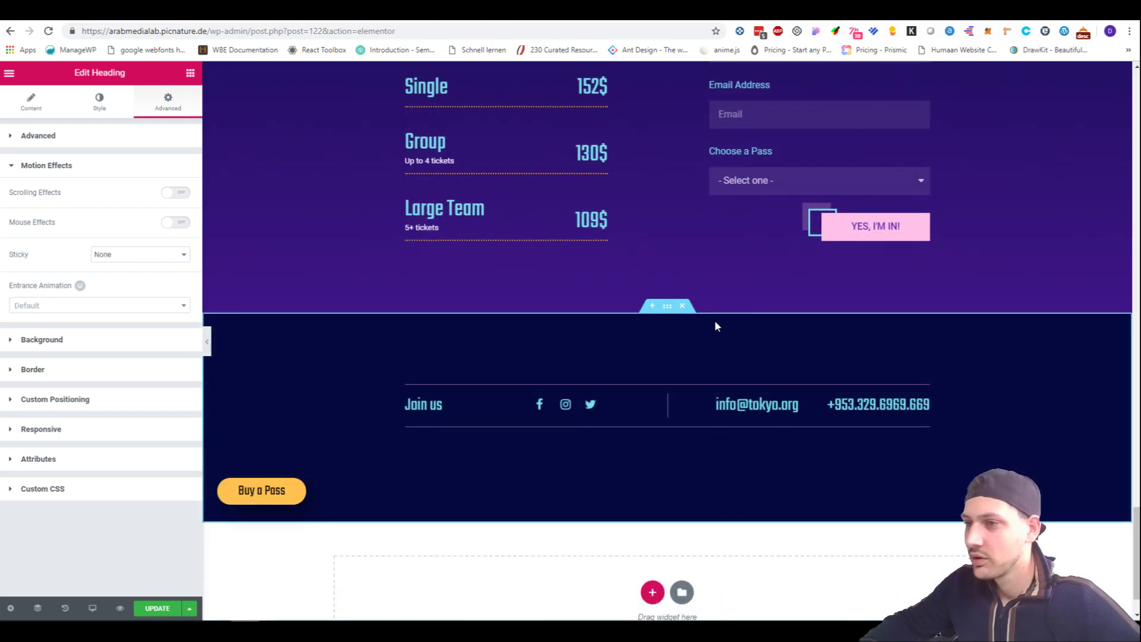
# Step: Scroll back up through the editor preview
pyautogui.scroll(15, 715, 322)
pyautogui.scroll(10, 715, 323)
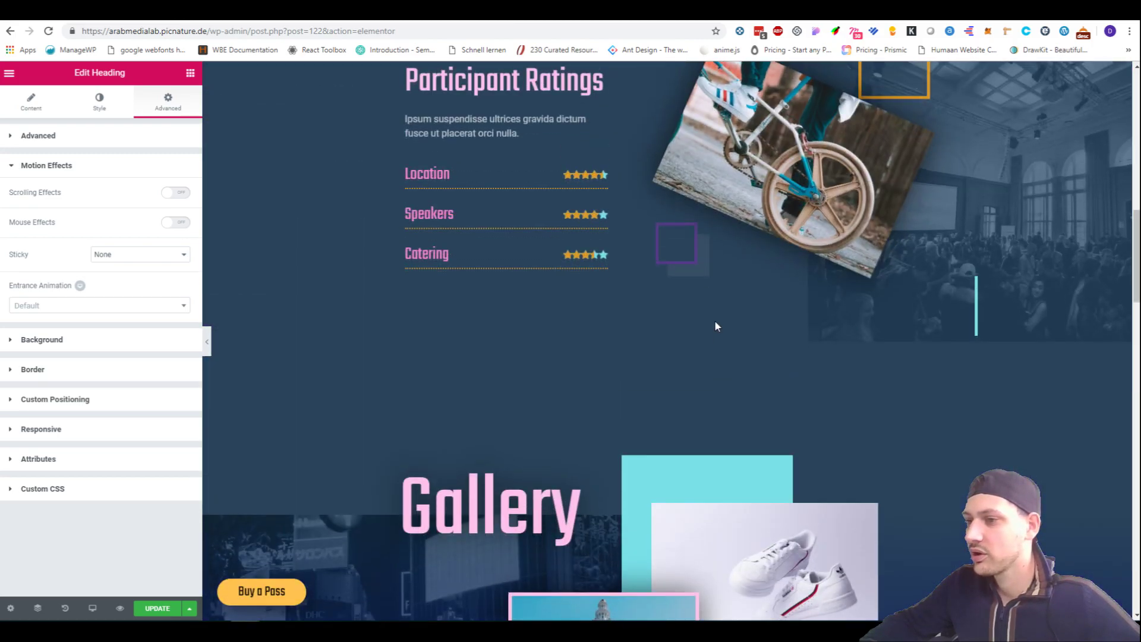